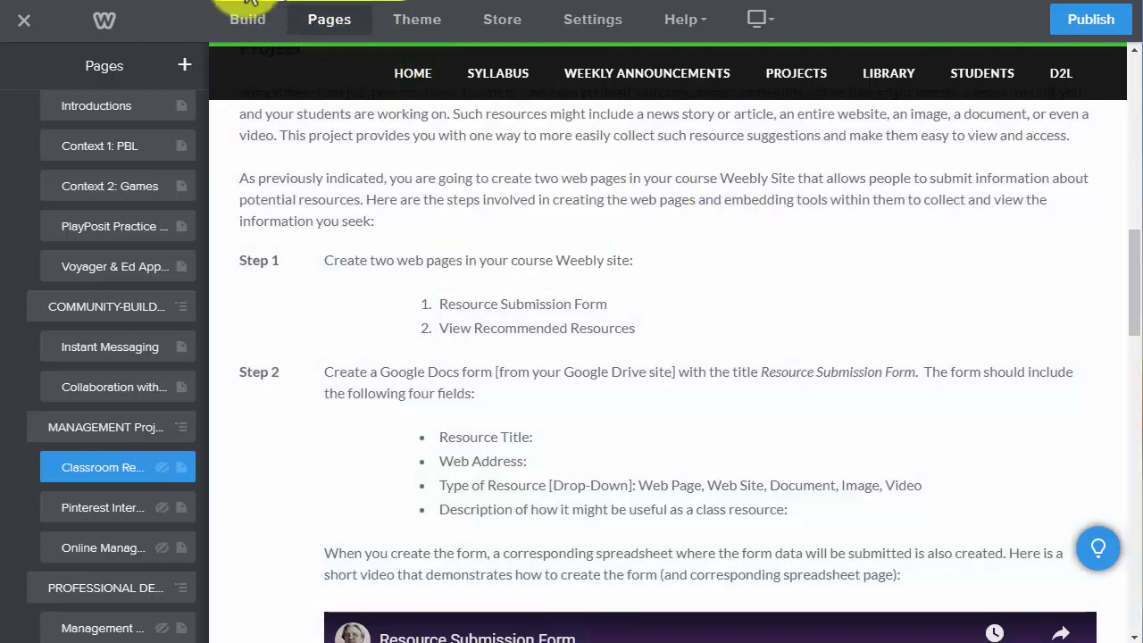
Step: Switch to Google Drive, dismiss the notification prompt and create a new blank Google Form
{"action": "left_click", "coordinate": [251, 4]}
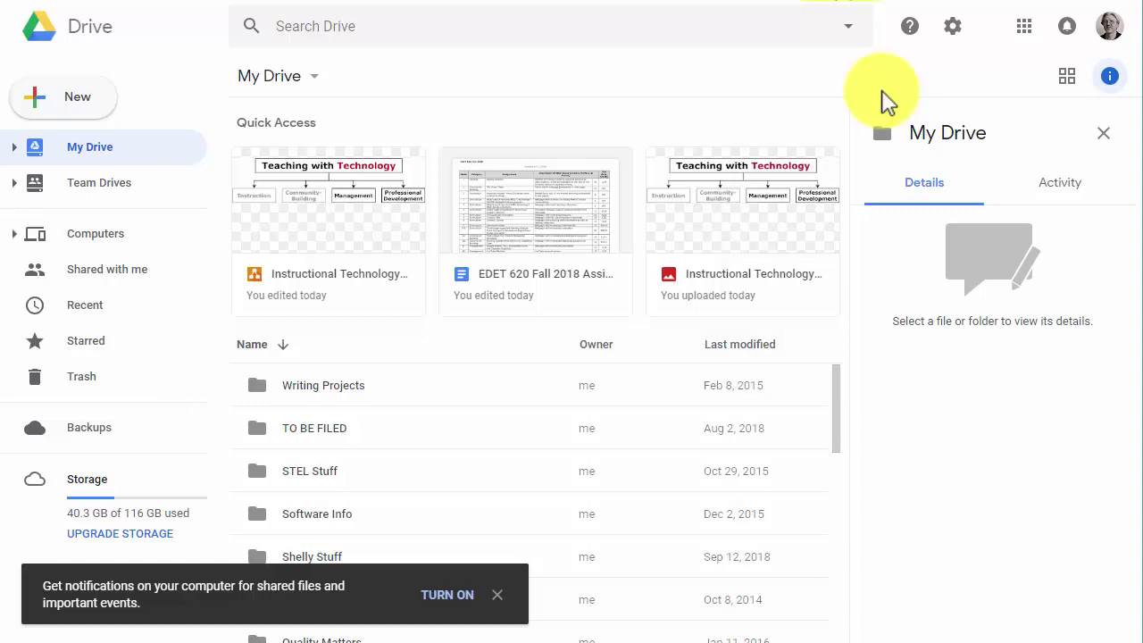
{"action": "left_click", "coordinate": [498, 595]}
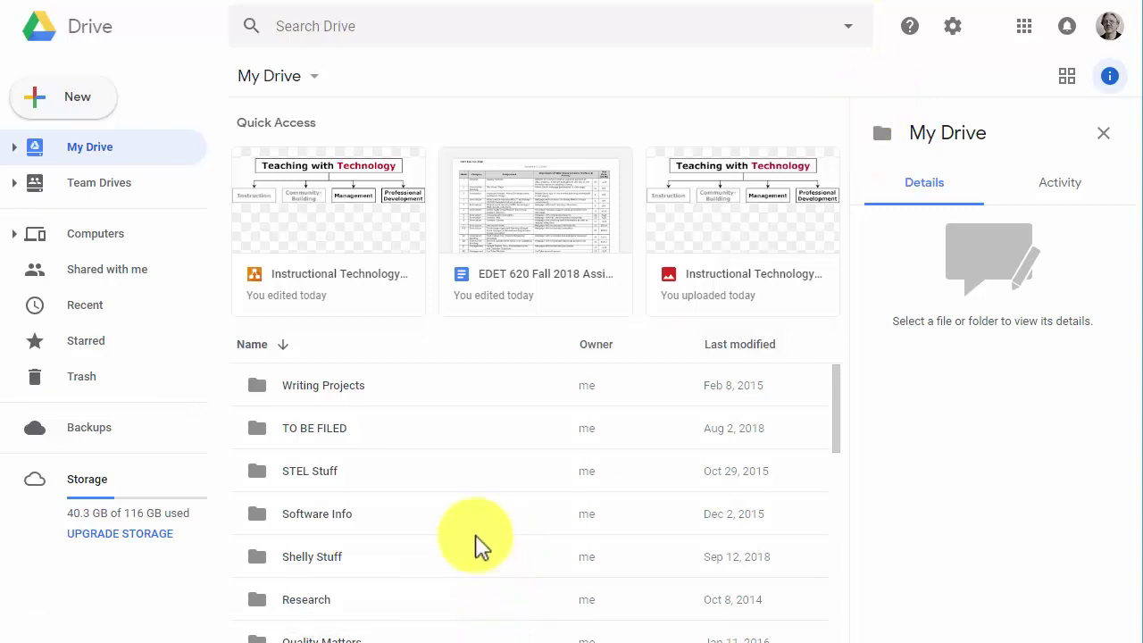
{"action": "left_click", "coordinate": [72, 103]}
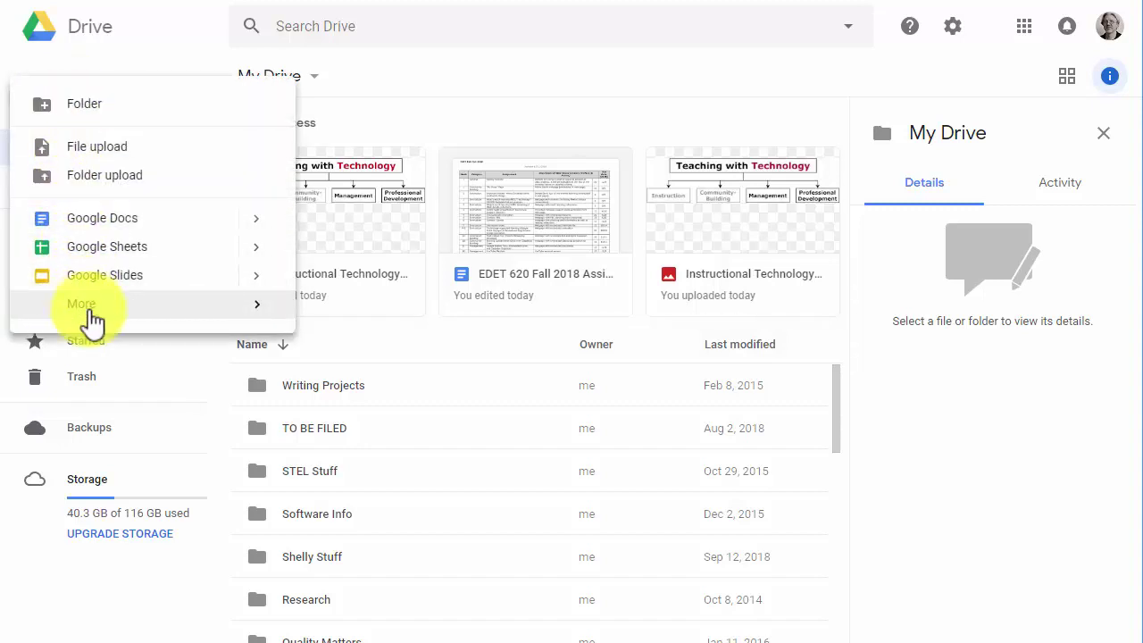
{"action": "mouse_move", "coordinate": [92, 314]}
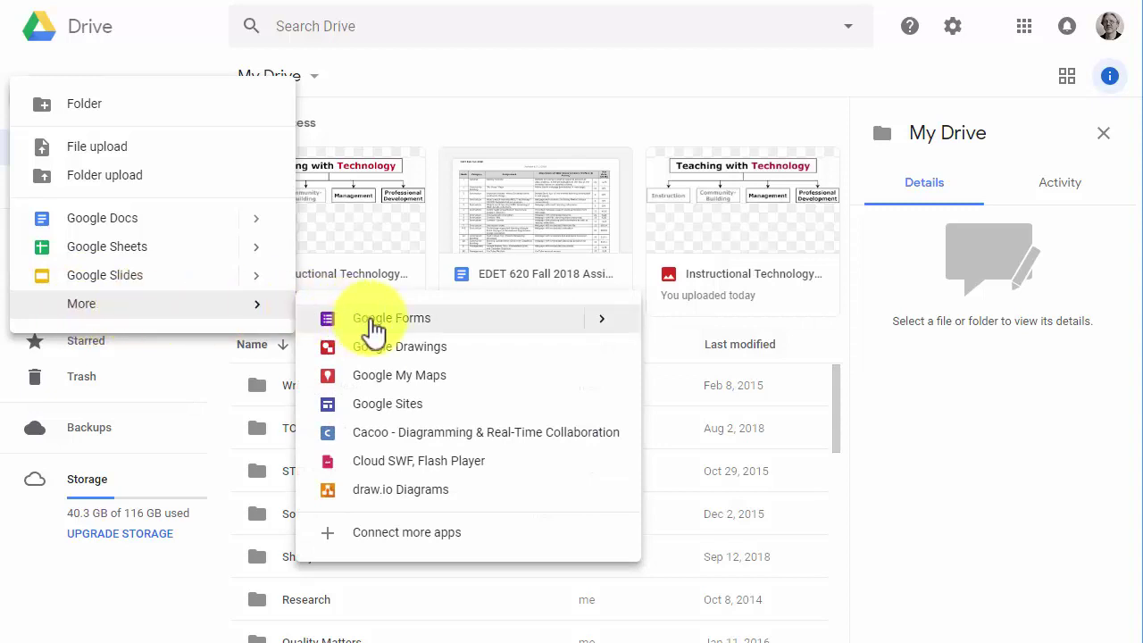
{"action": "mouse_move", "coordinate": [612, 331]}
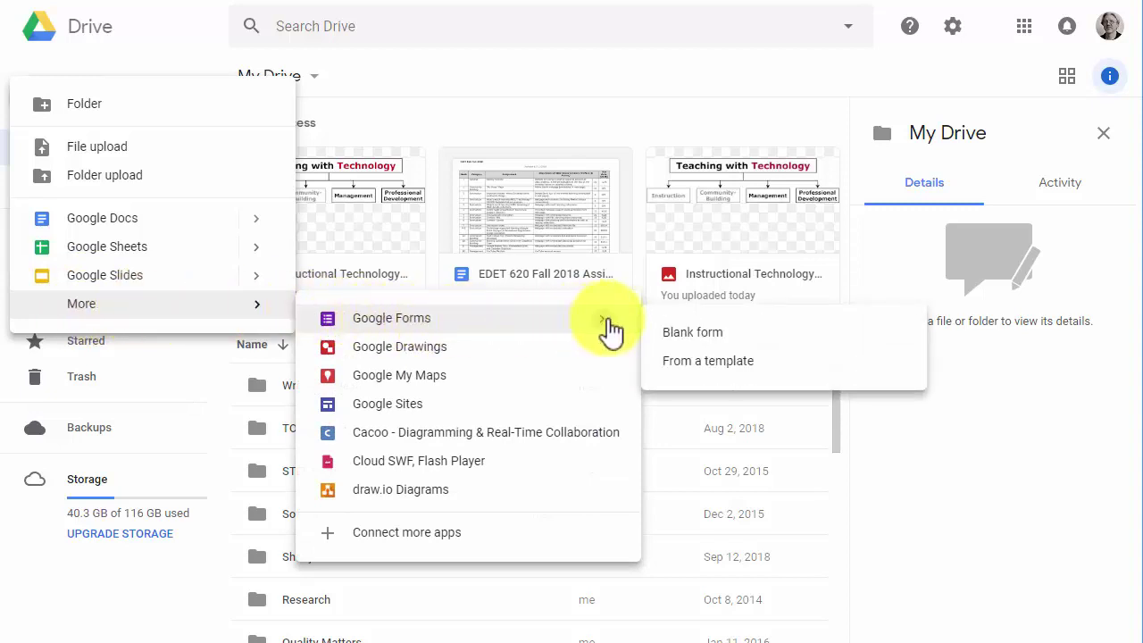
{"action": "left_click", "coordinate": [726, 339]}
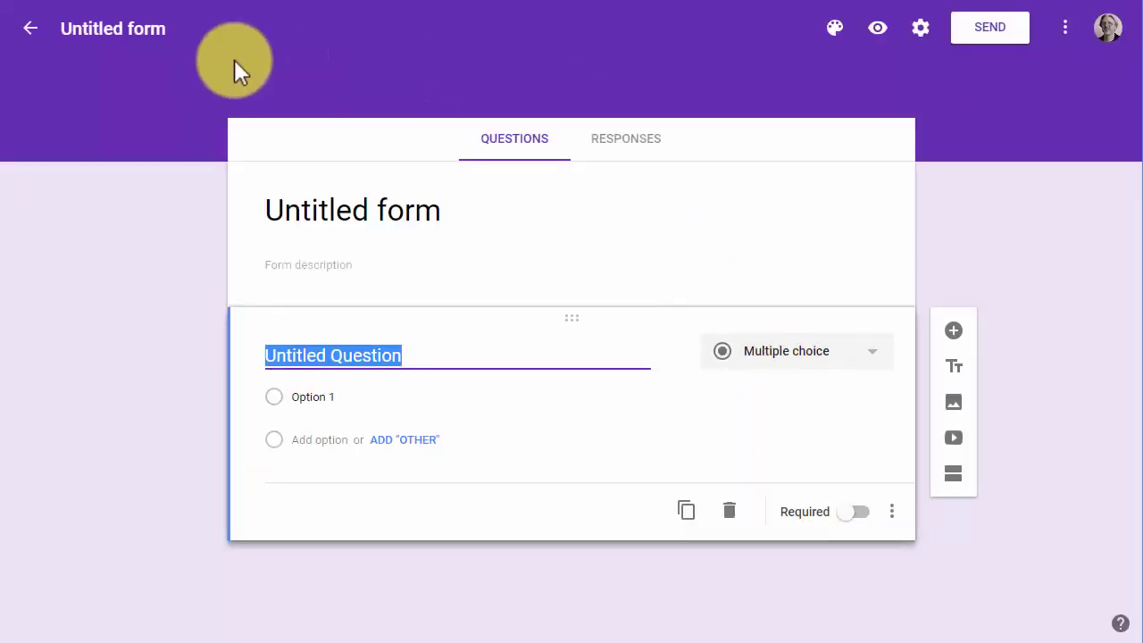
Step: Replace the untitled form's heading with "Resource Submission Form"
{"action": "left_click", "coordinate": [345, 207]}
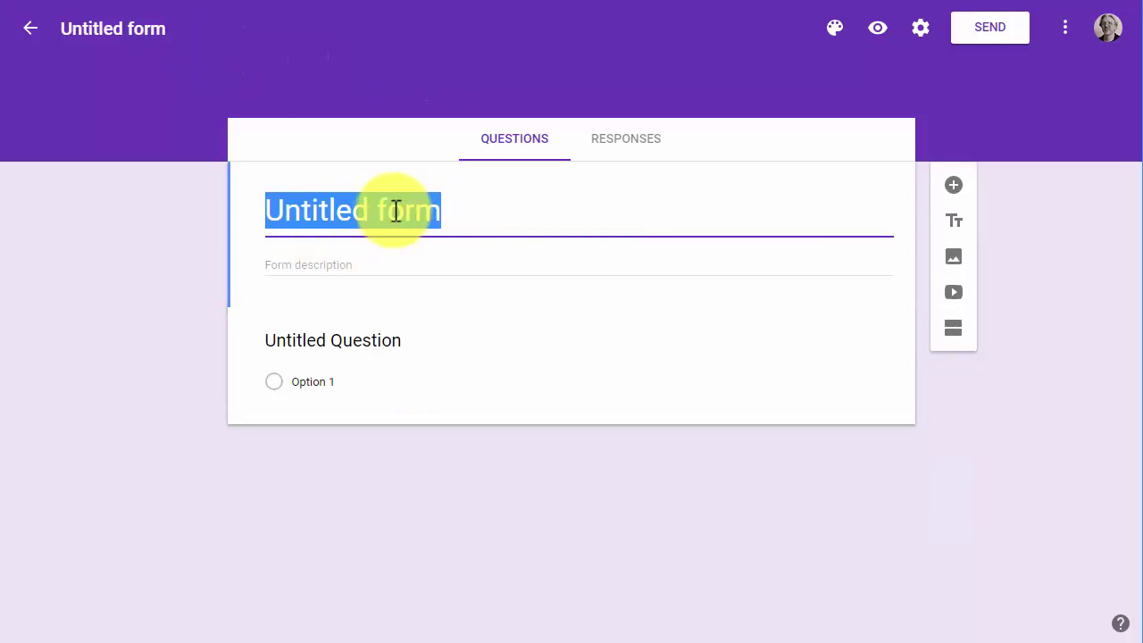
{"action": "right_click", "coordinate": [396, 210]}
{"action": "left_click", "coordinate": [454, 308]}
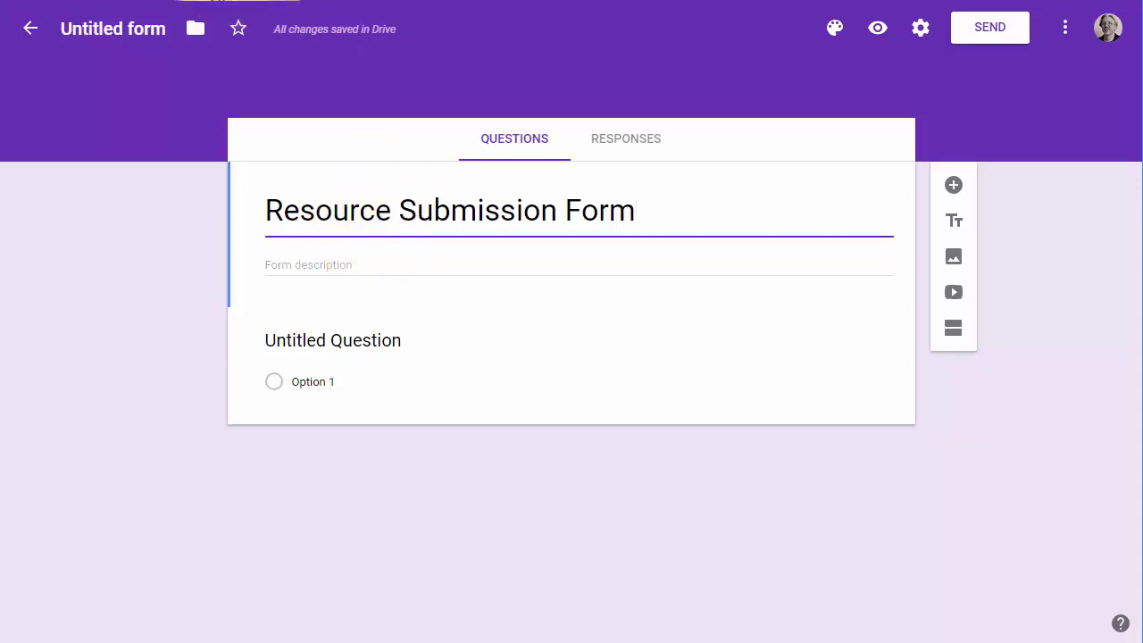
Step: Check the required fields on the Weebly project page, then make the form's first question a required short-answer question titled "Resource Title:"
{"action": "left_click", "coordinate": [238, 0]}
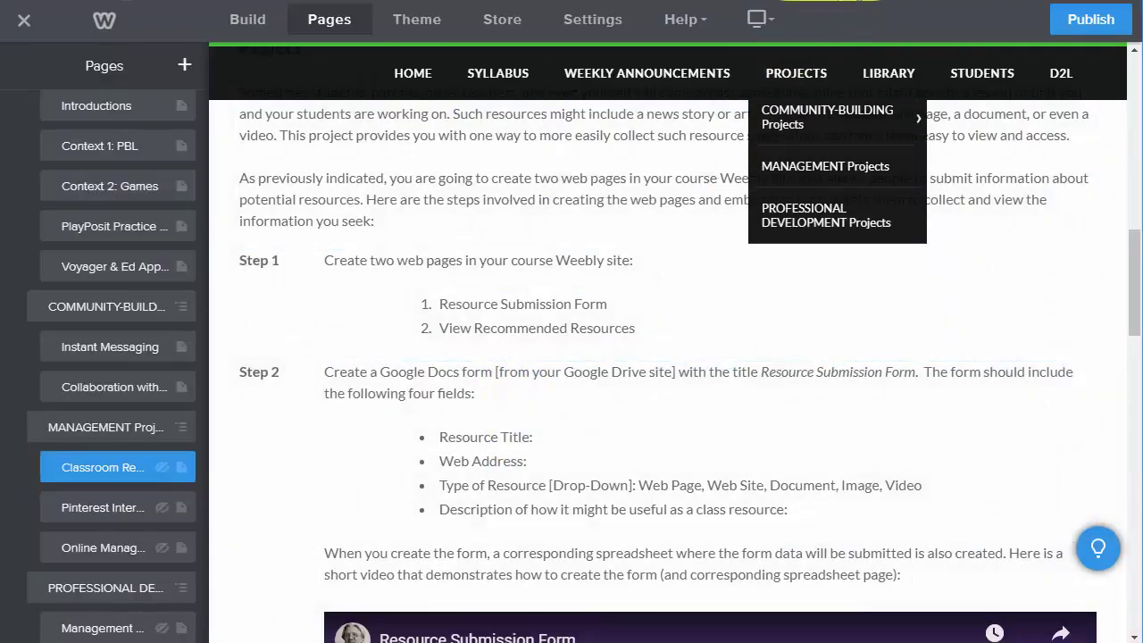
{"action": "left_click", "coordinate": [786, 0]}
{"action": "left_click", "coordinate": [353, 333]}
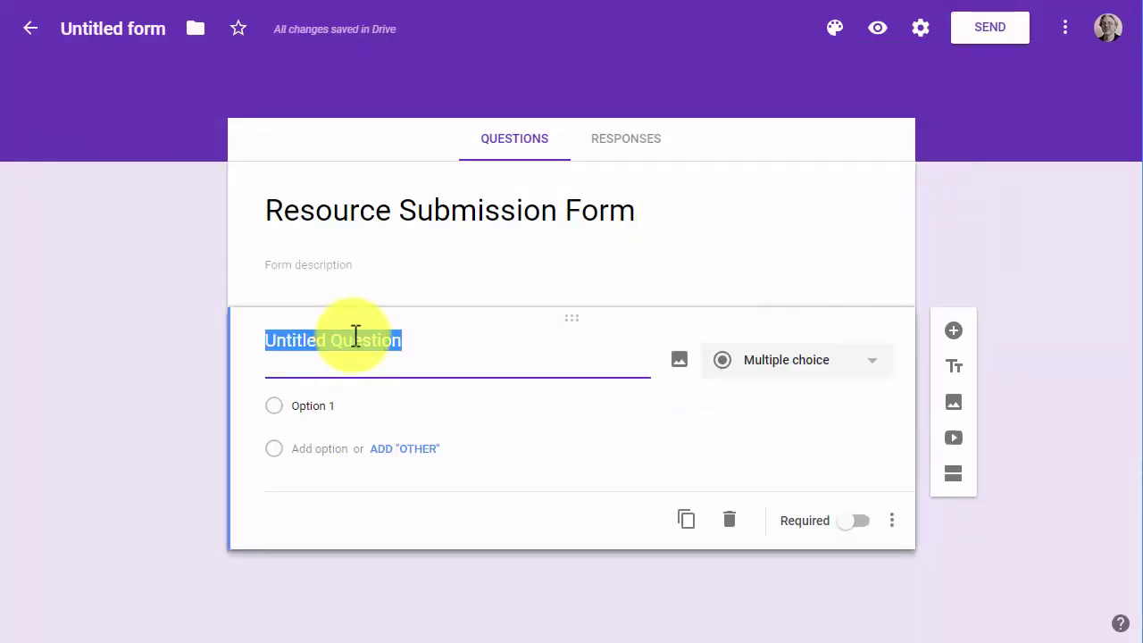
{"action": "left_click", "coordinate": [871, 368]}
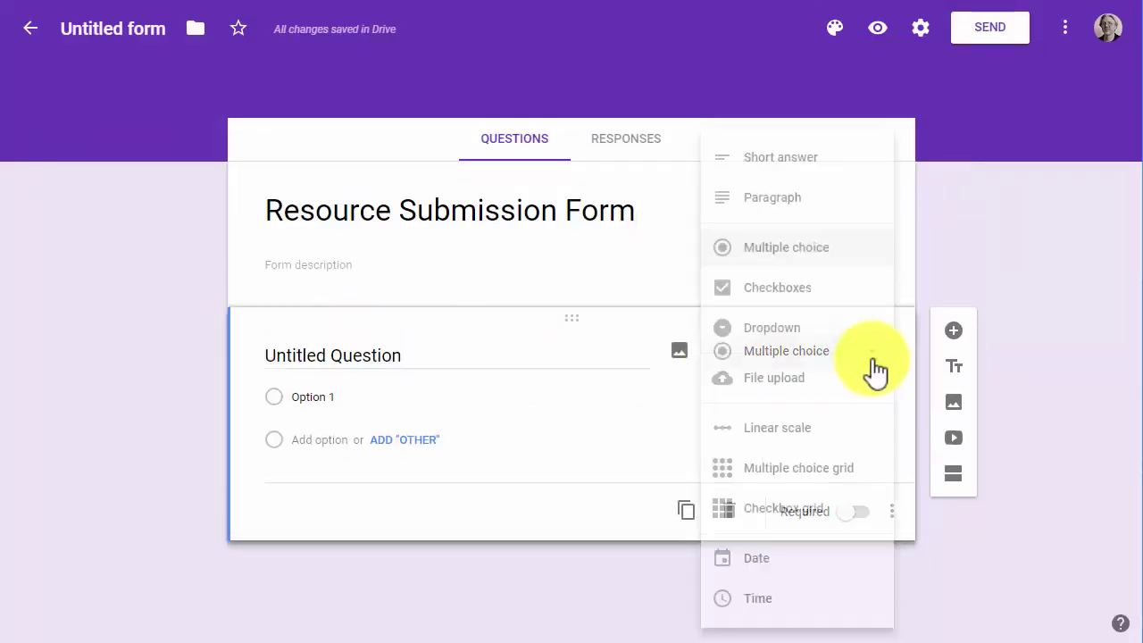
{"action": "left_click", "coordinate": [814, 170]}
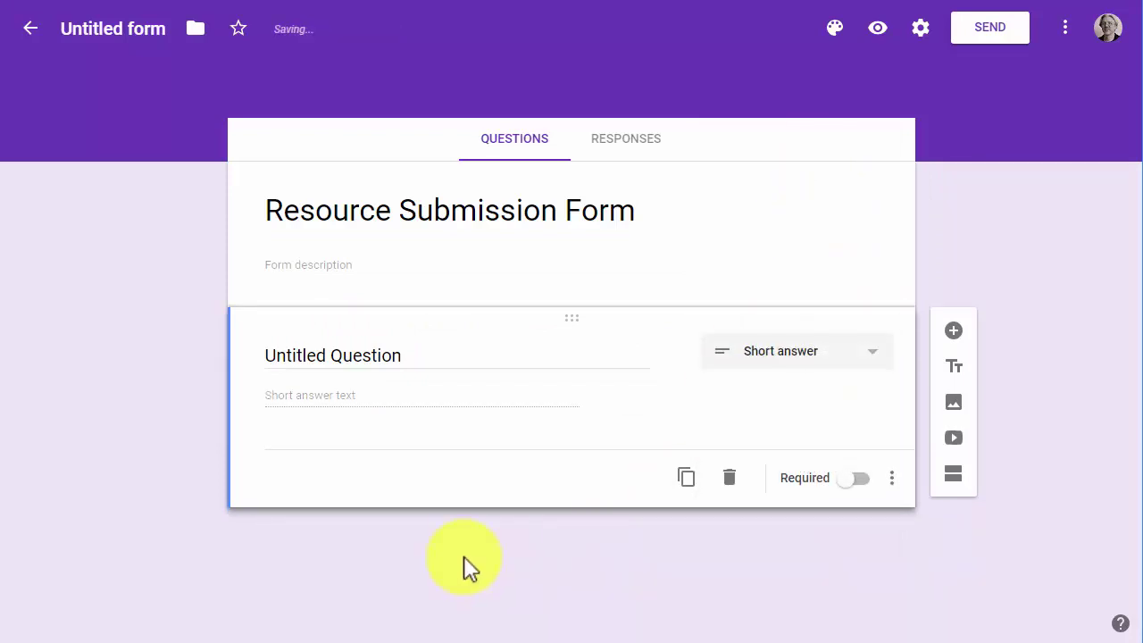
{"action": "left_click", "coordinate": [408, 353]}
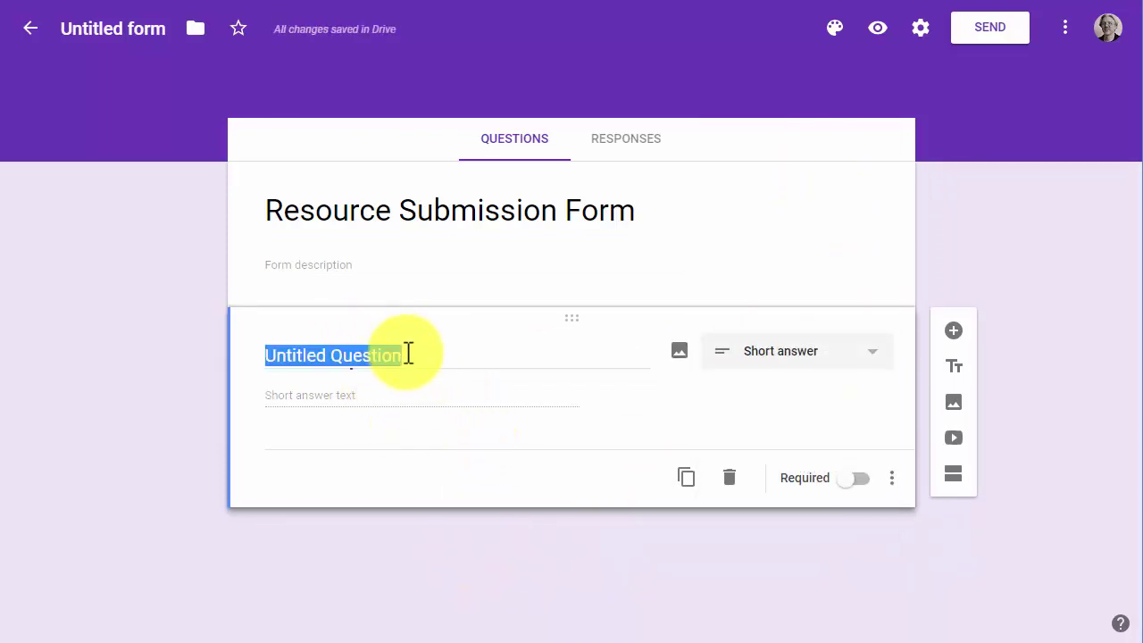
{"action": "type", "text": "Re"}
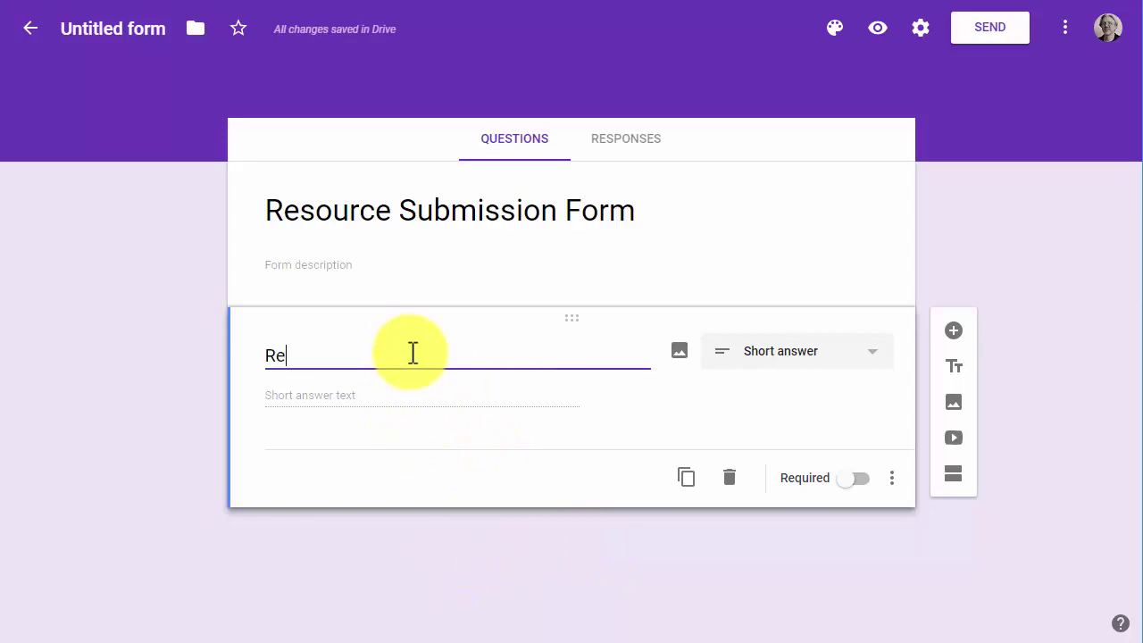
{"action": "type", "text": "source Title:"}
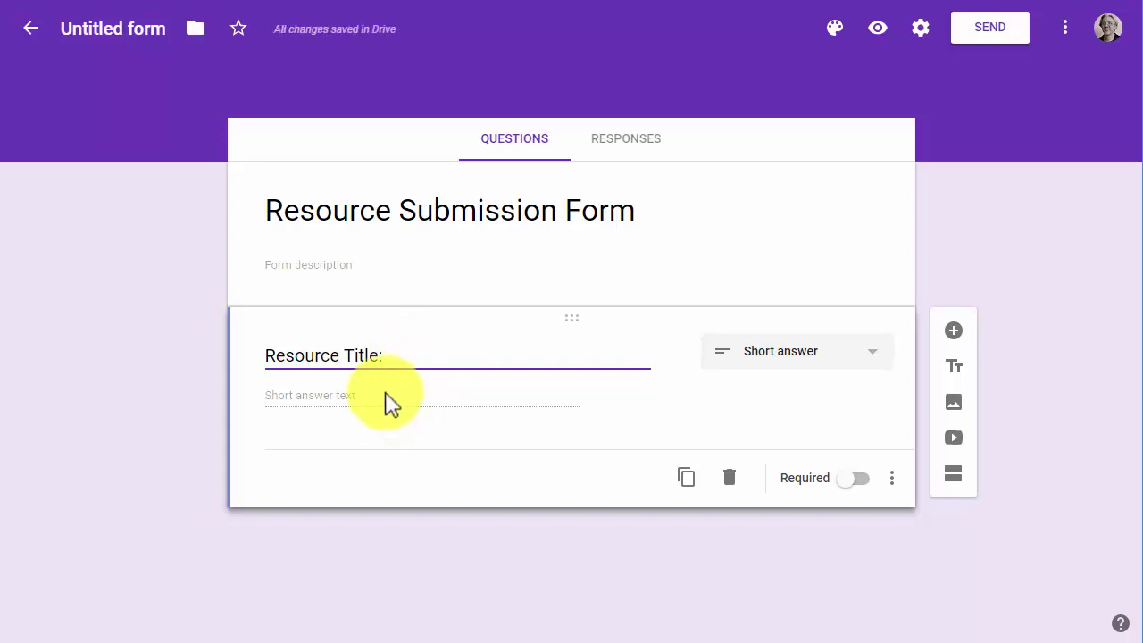
{"action": "left_click", "coordinate": [863, 484]}
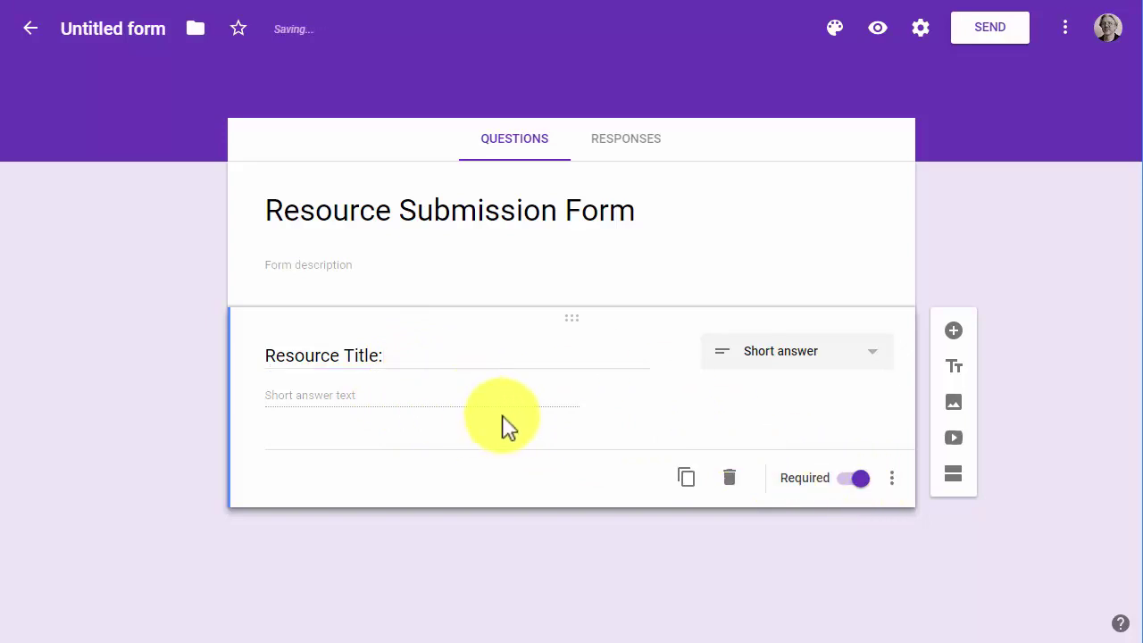
Step: Add a short-answer question titled "Website Address:" and a dropdown question titled "Resource Type:"
{"action": "left_click", "coordinate": [955, 335]}
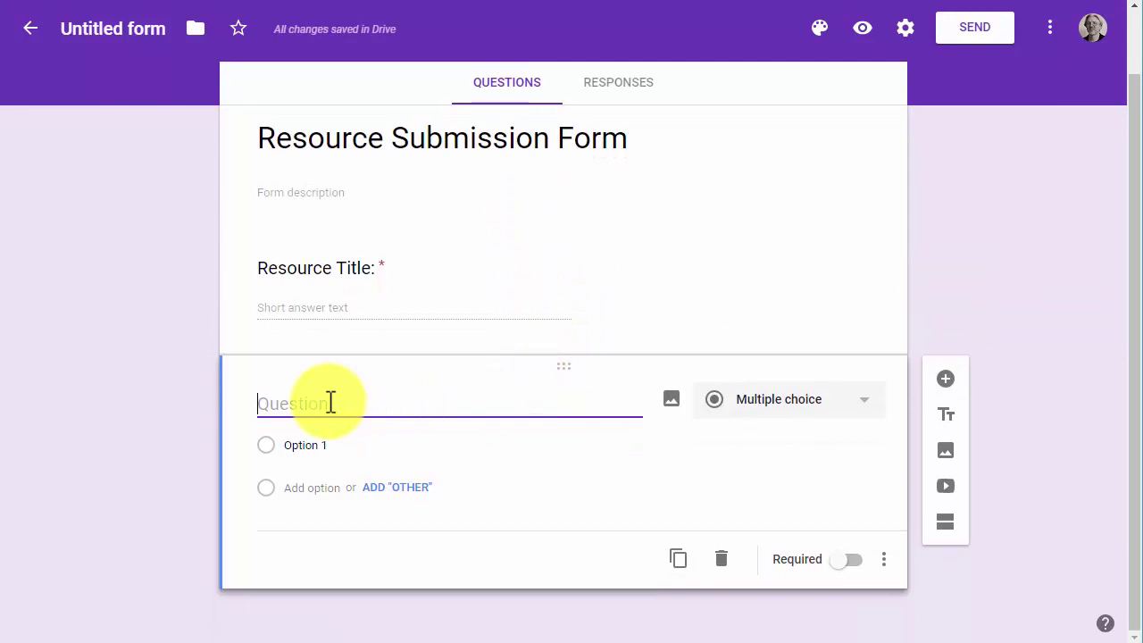
{"action": "type", "text": "Website Address:"}
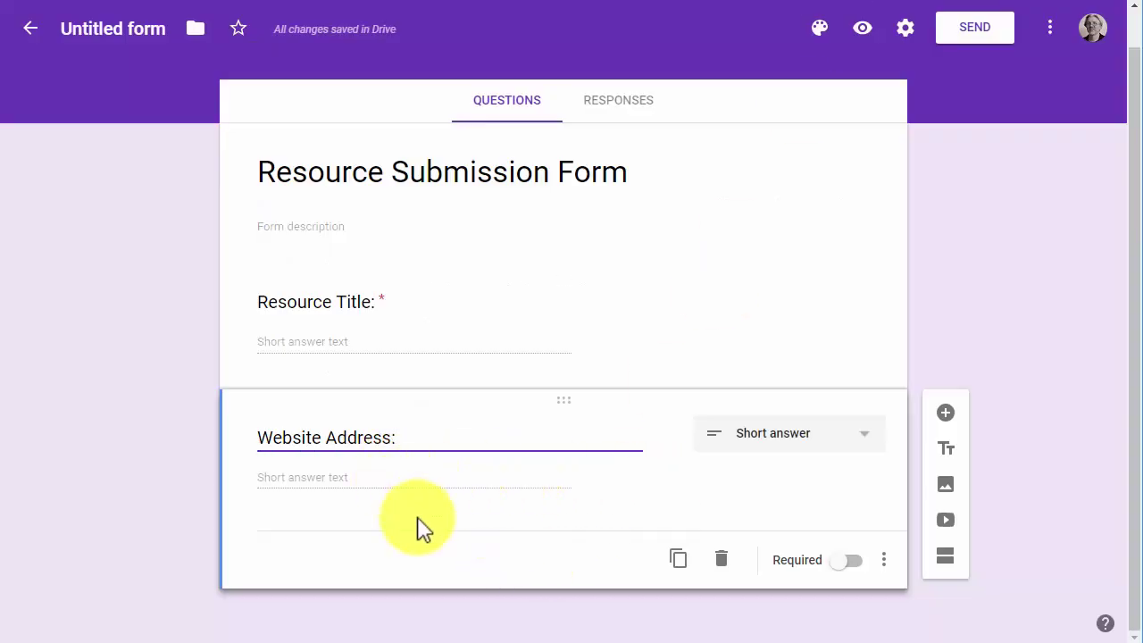
{"action": "left_click", "coordinate": [946, 416]}
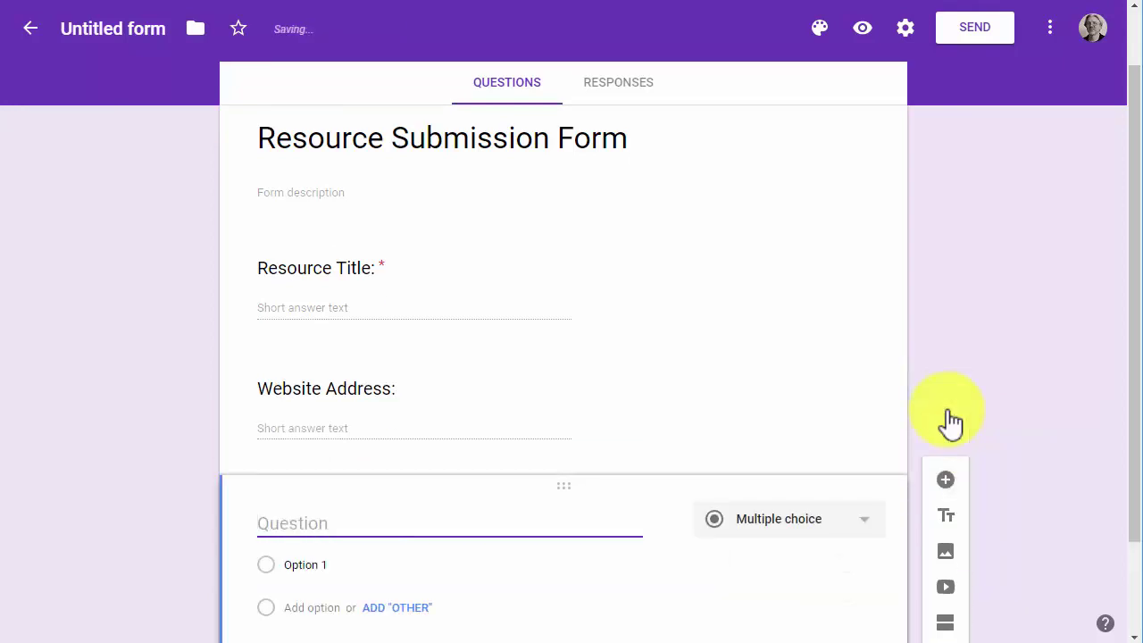
{"action": "type", "text": "Resource Type:"}
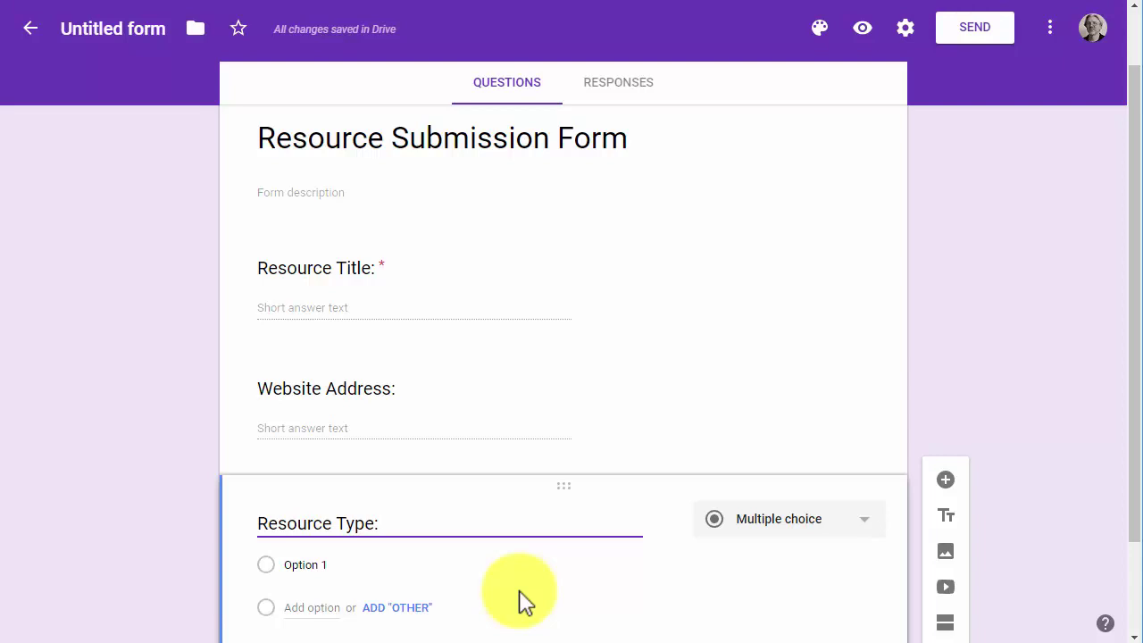
{"action": "left_click", "coordinate": [873, 526]}
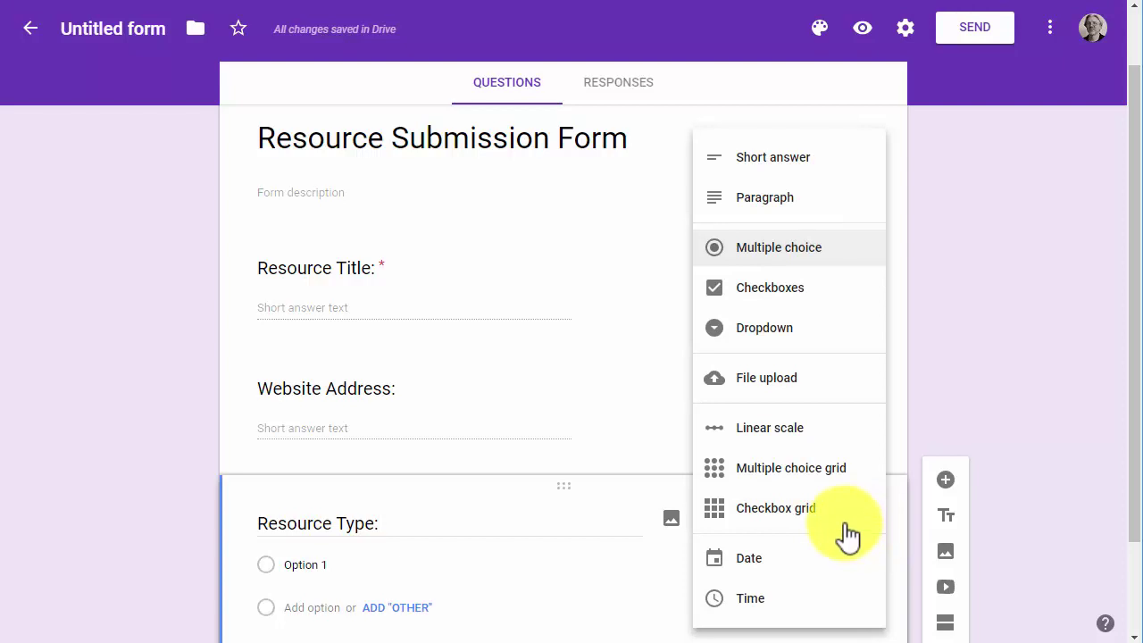
{"action": "left_click", "coordinate": [770, 328]}
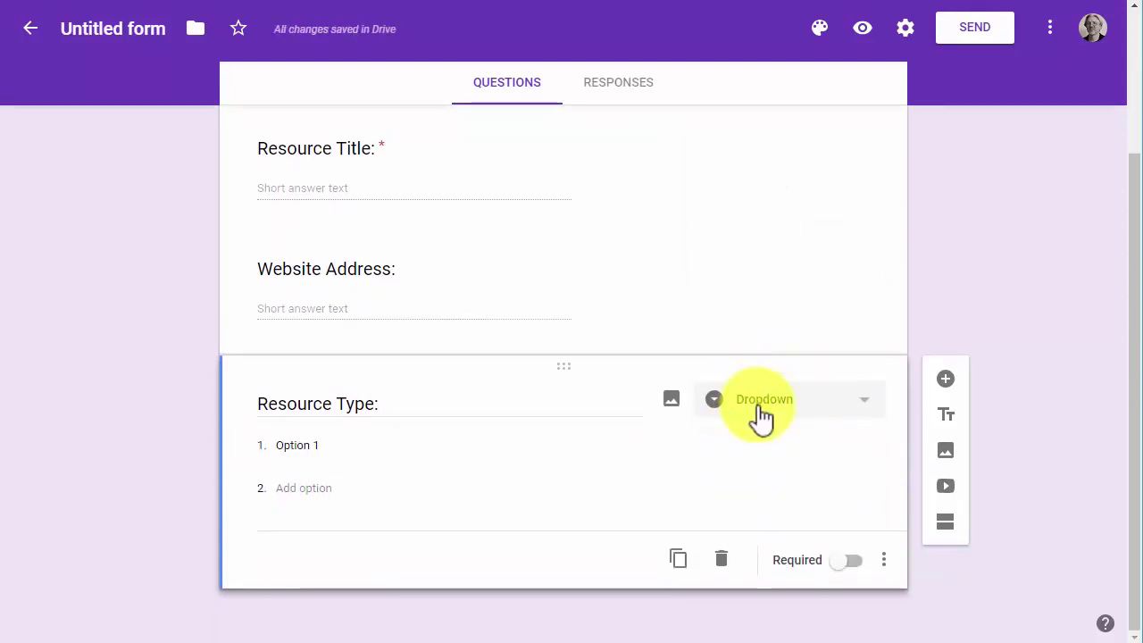
Step: Give the Resource Type dropdown the options Webpage, App and Video
{"action": "left_click", "coordinate": [322, 445]}
{"action": "type", "text": "Webpage"}
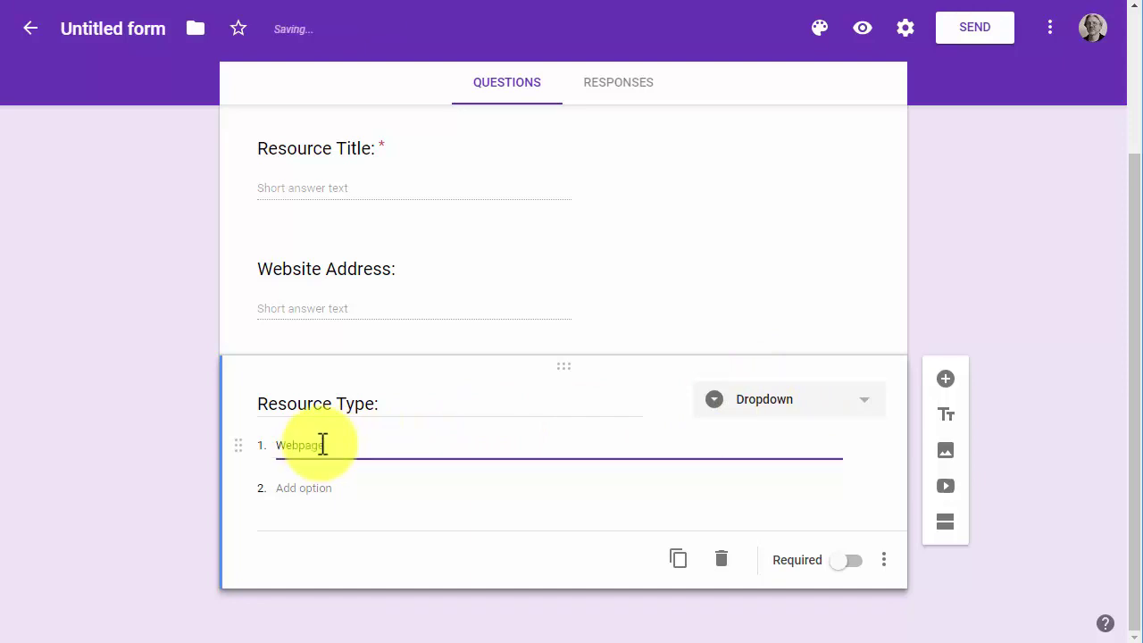
{"action": "left_click", "coordinate": [305, 488]}
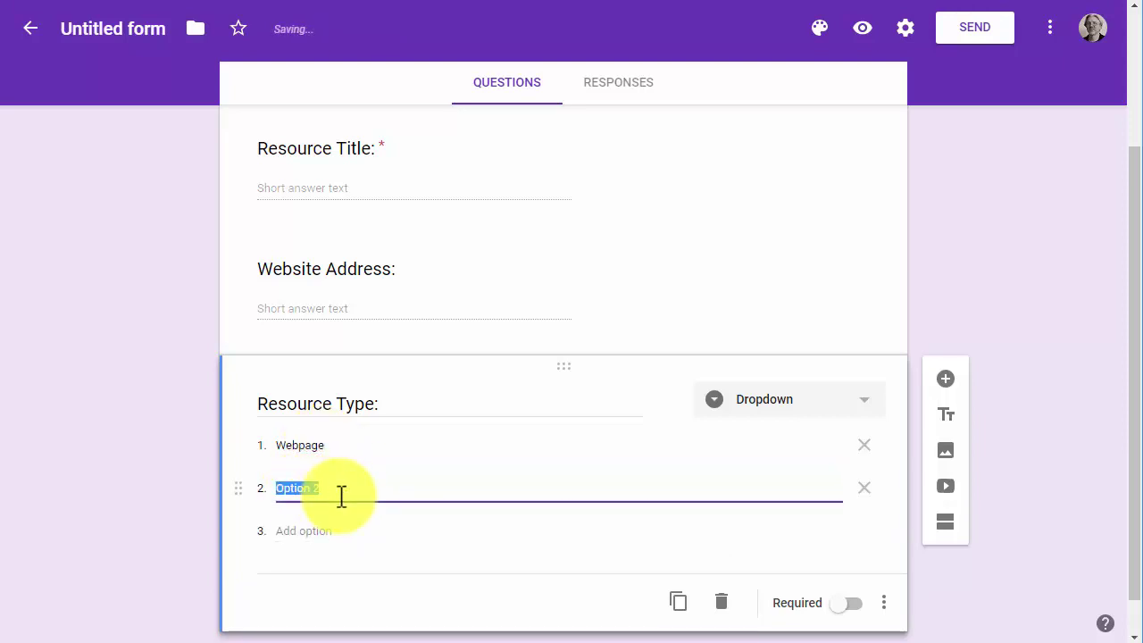
{"action": "type", "text": "App"}
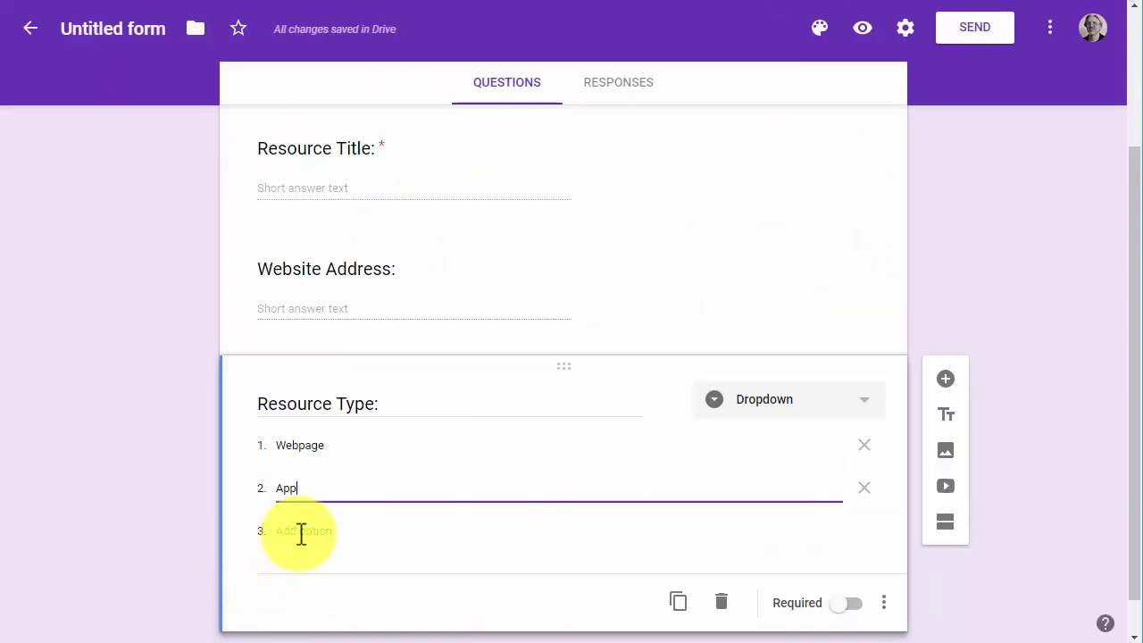
{"action": "left_click", "coordinate": [301, 532]}
{"action": "type", "text": "Video"}
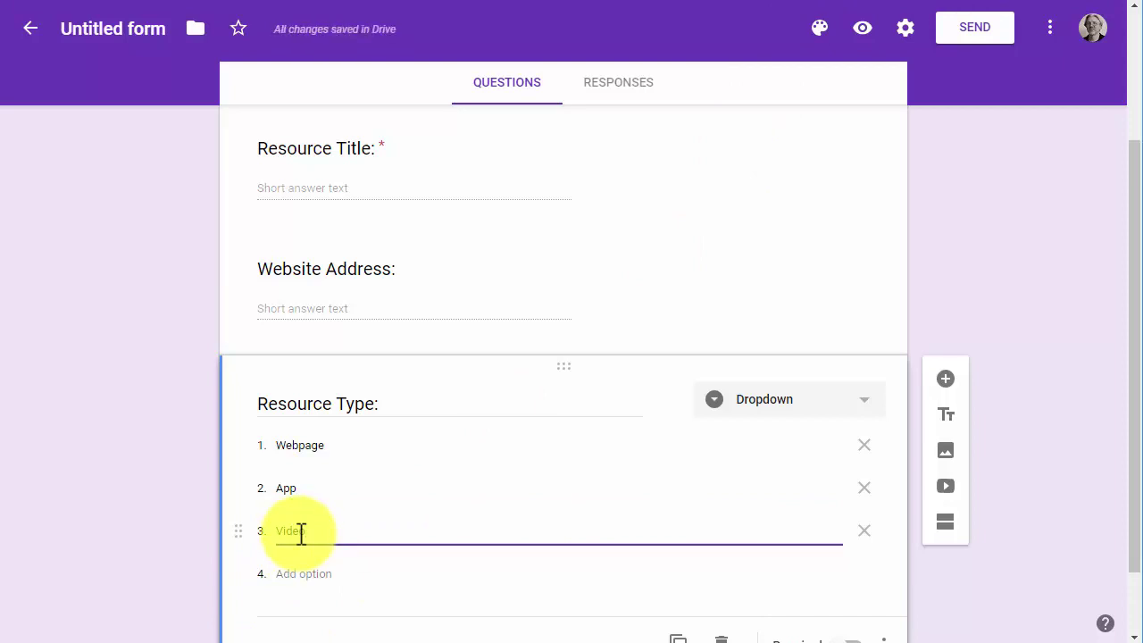
{"action": "left_click", "coordinate": [172, 416]}
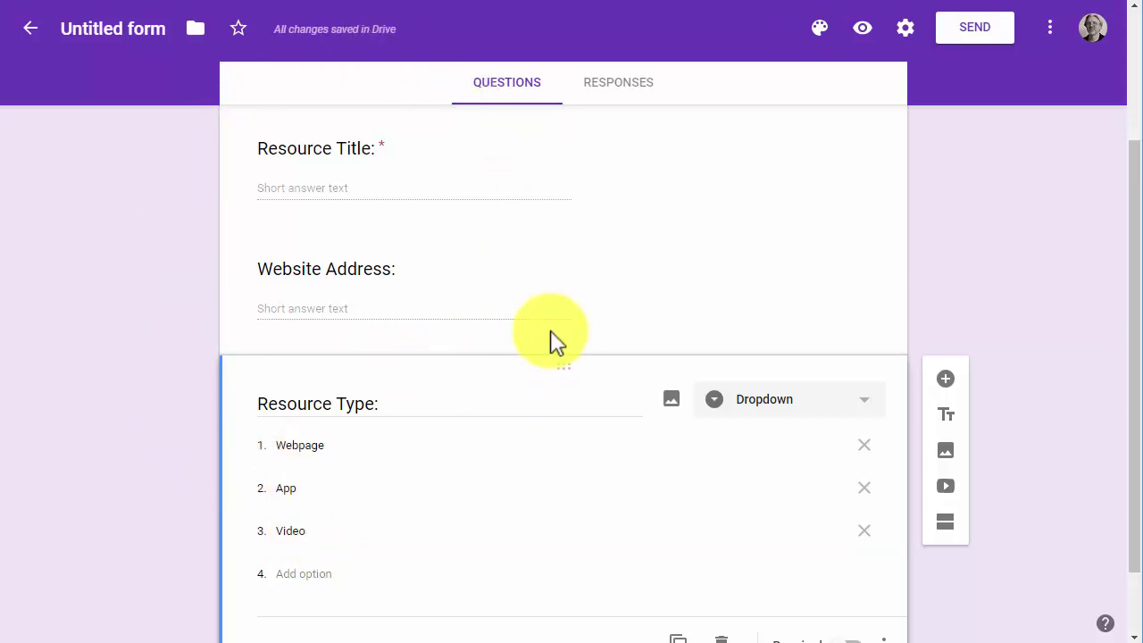
Step: Make the Website Address question required
{"action": "left_click", "coordinate": [446, 295]}
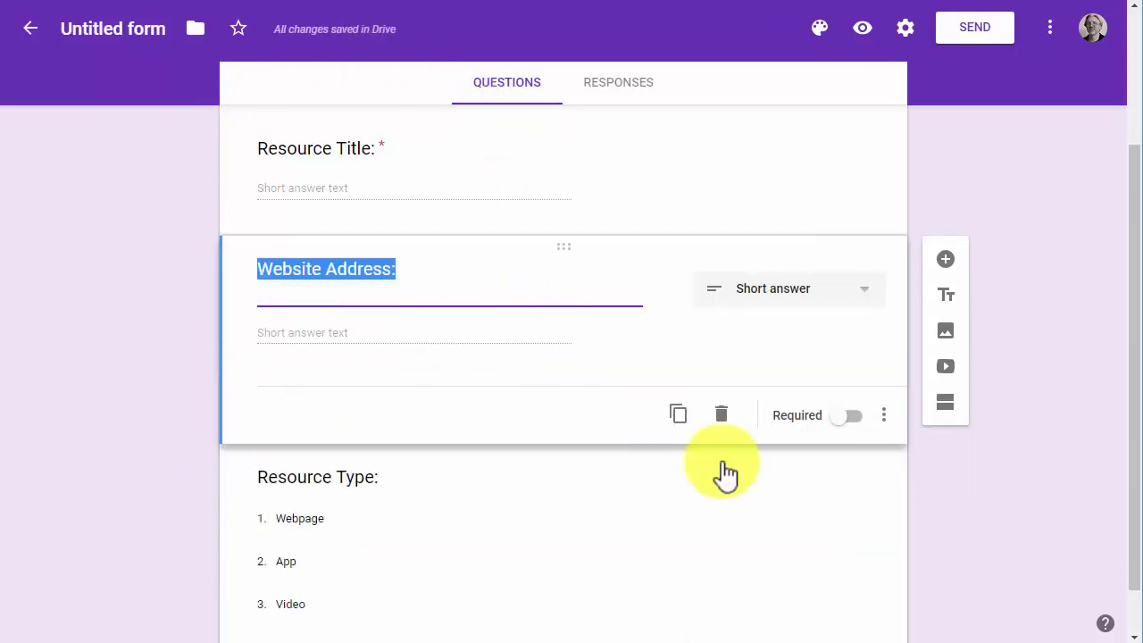
{"action": "left_click", "coordinate": [357, 397]}
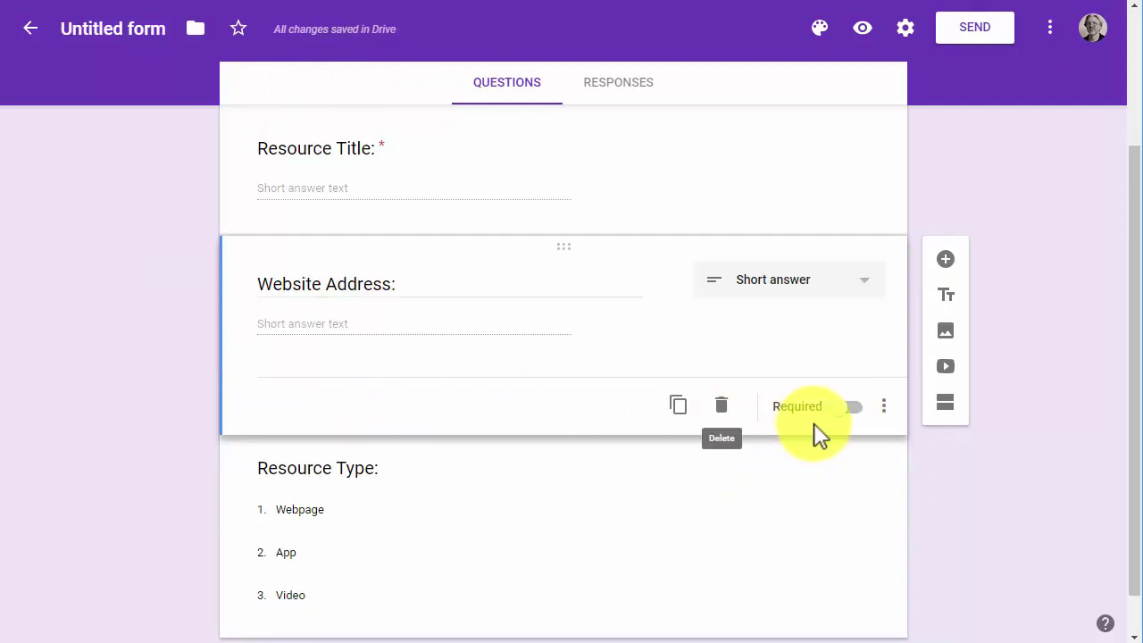
{"action": "left_click", "coordinate": [853, 409]}
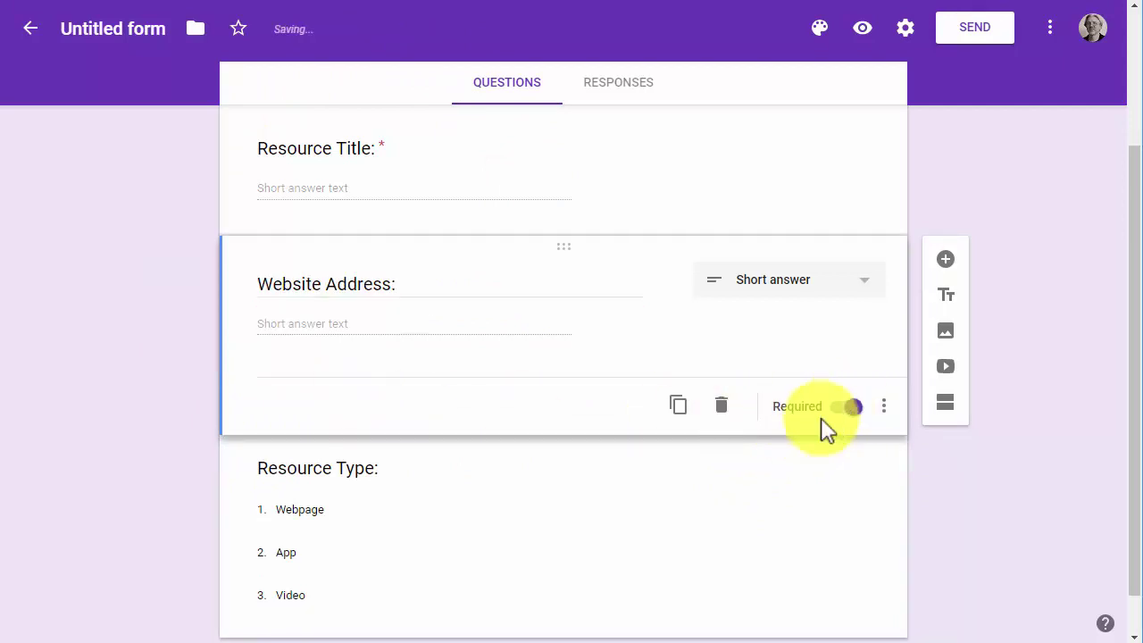
Step: Rename the untitled form file "Resource Submission Form" to match the form's heading
{"action": "left_click", "coordinate": [355, 472]}
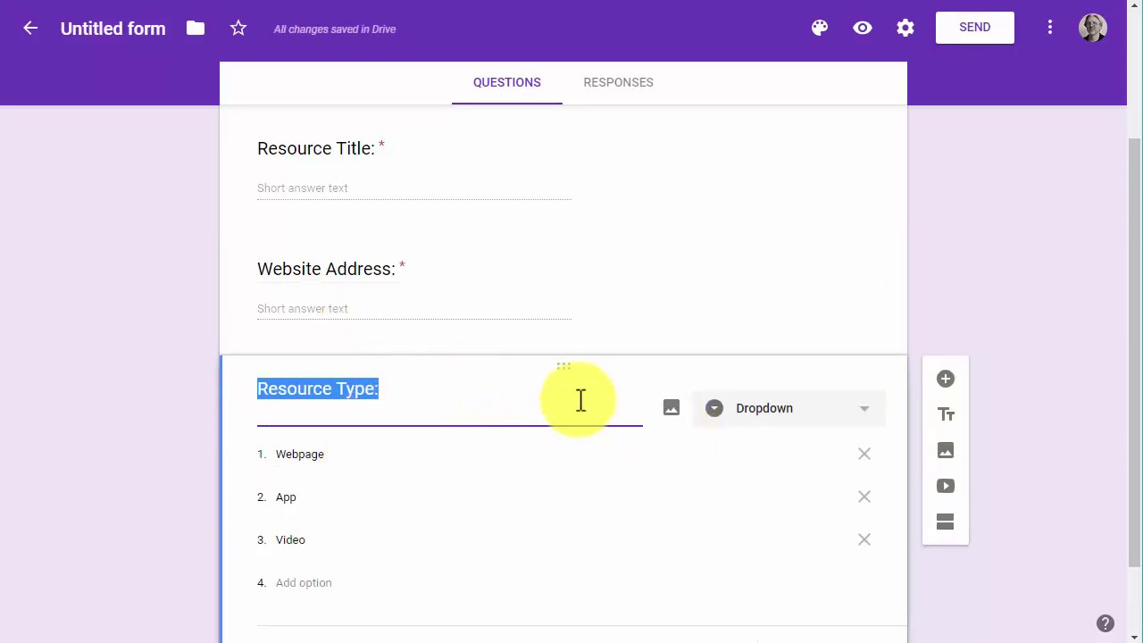
{"action": "scroll", "coordinate": [589, 411], "scroll_direction": "down", "scroll_amount": 1}
{"action": "scroll", "coordinate": [615, 425], "scroll_direction": "up", "scroll_amount": 3}
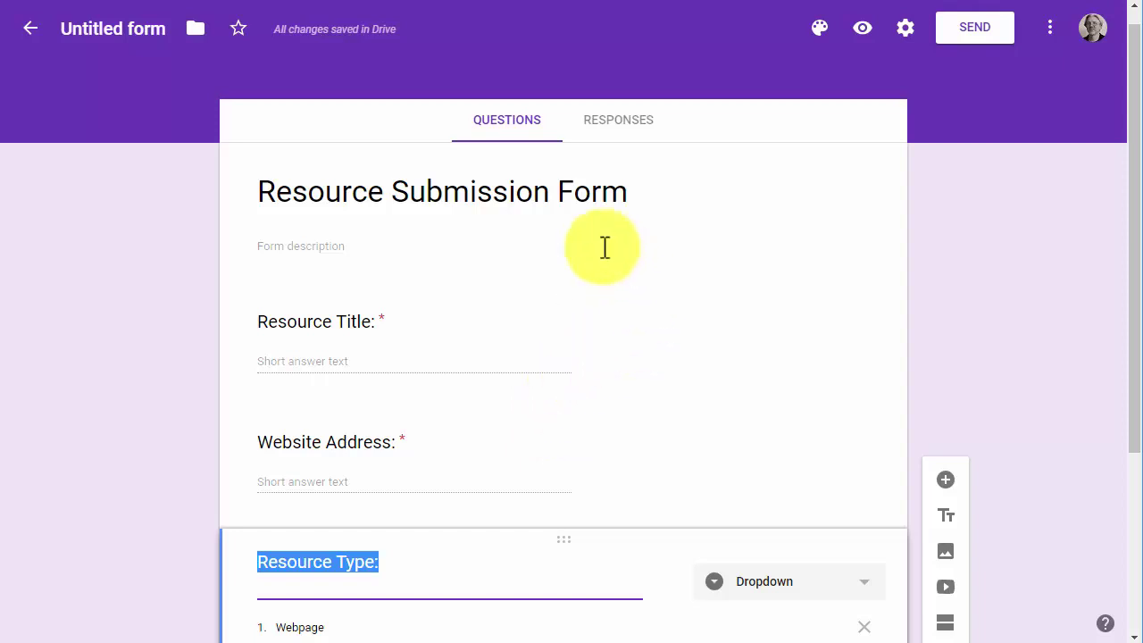
{"action": "left_click", "coordinate": [132, 29]}
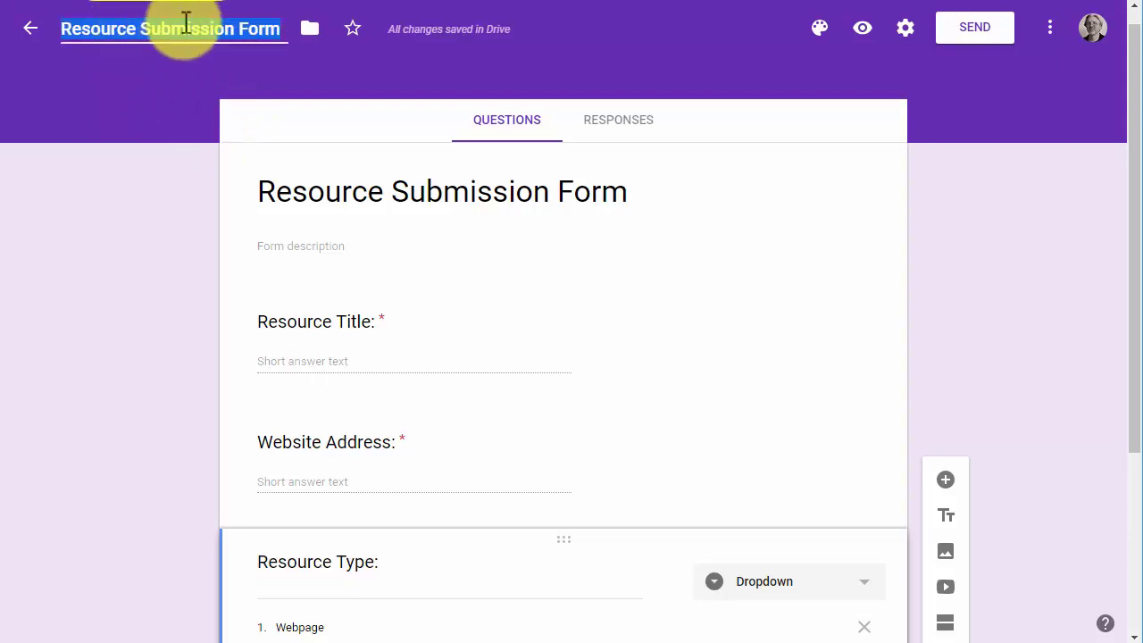
{"action": "left_click", "coordinate": [349, 189]}
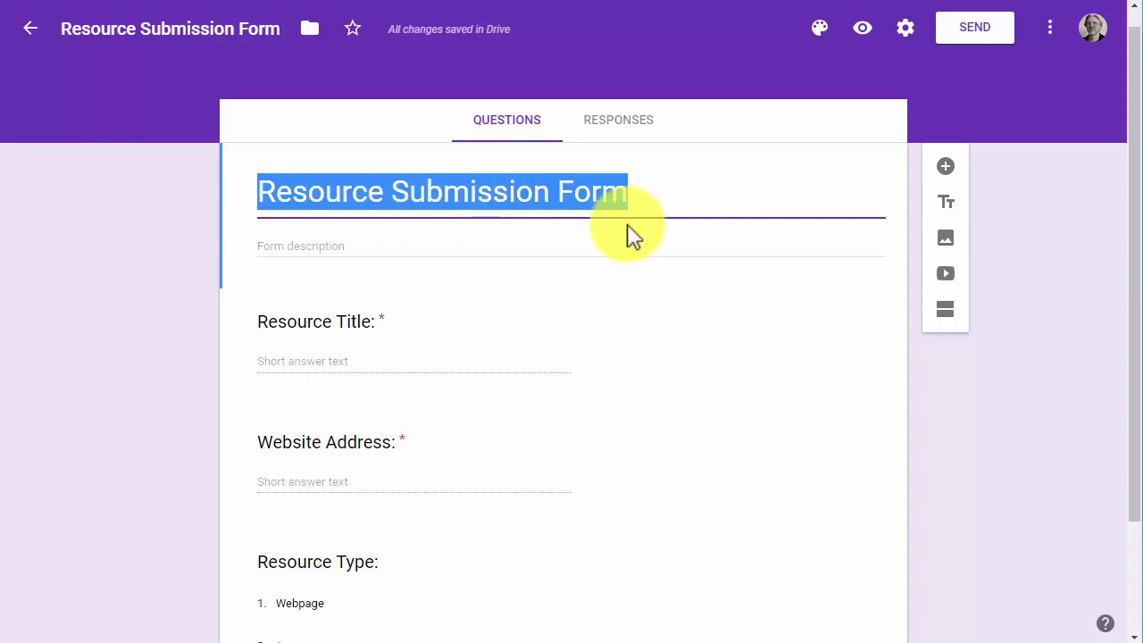
Step: Change the form's theme color to green and view the available font styles
{"action": "left_click", "coordinate": [818, 32]}
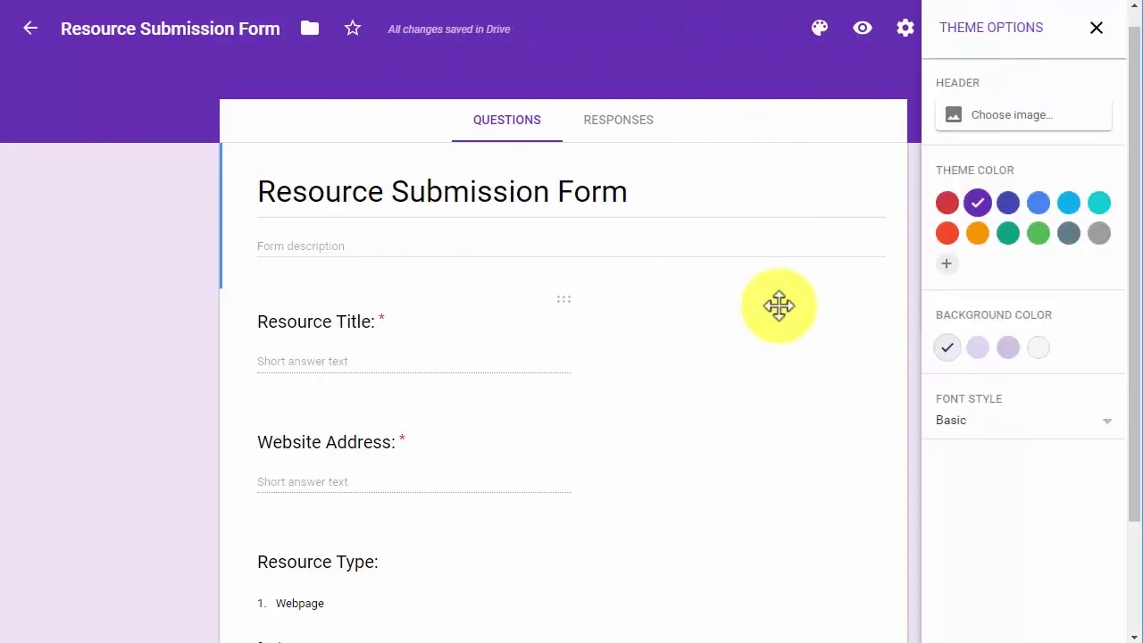
{"action": "left_click", "coordinate": [1037, 236]}
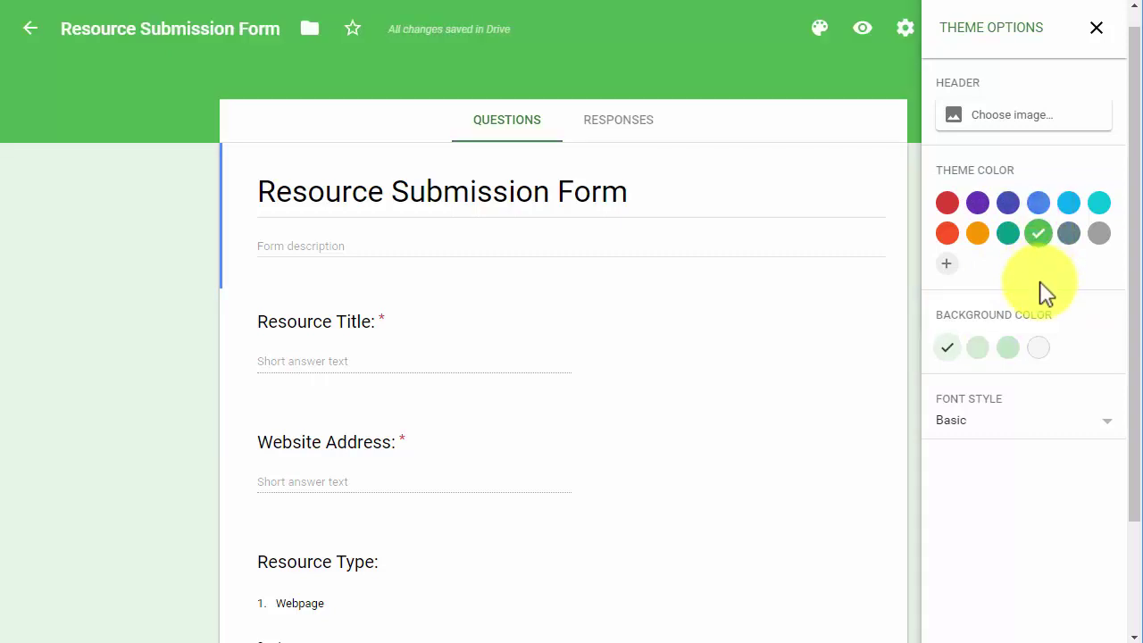
{"action": "left_click", "coordinate": [1107, 420]}
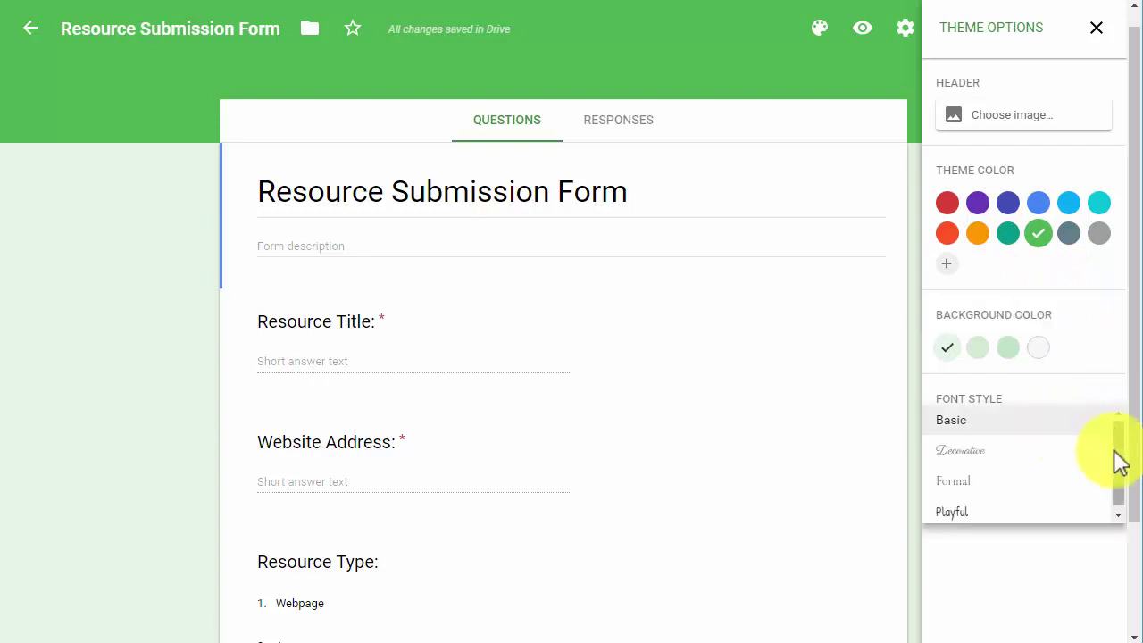
{"action": "scroll", "coordinate": [1115, 469], "scroll_direction": "down", "scroll_amount": 1}
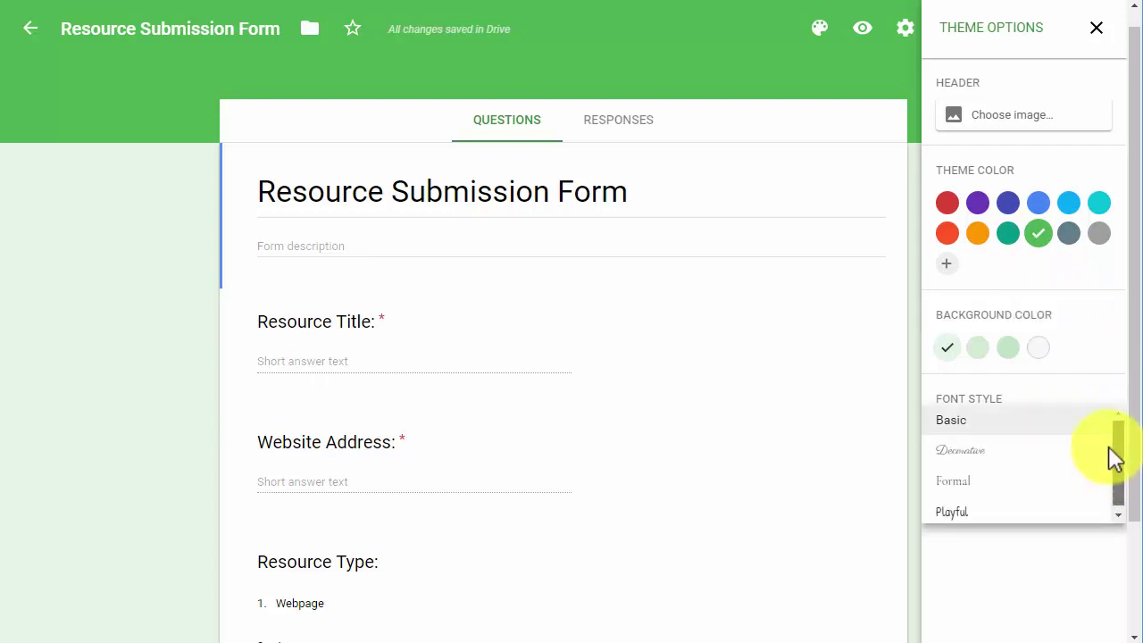
{"action": "scroll", "coordinate": [1105, 442], "scroll_direction": "up", "scroll_amount": 1}
{"action": "left_click", "coordinate": [676, 287]}
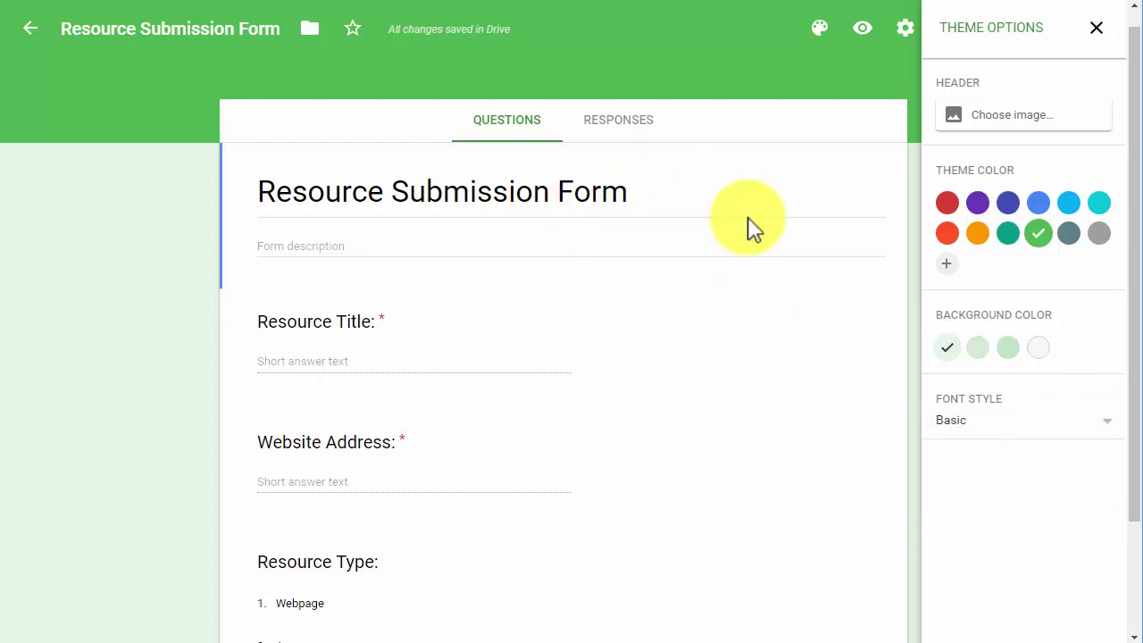
{"action": "left_click", "coordinate": [1097, 27]}
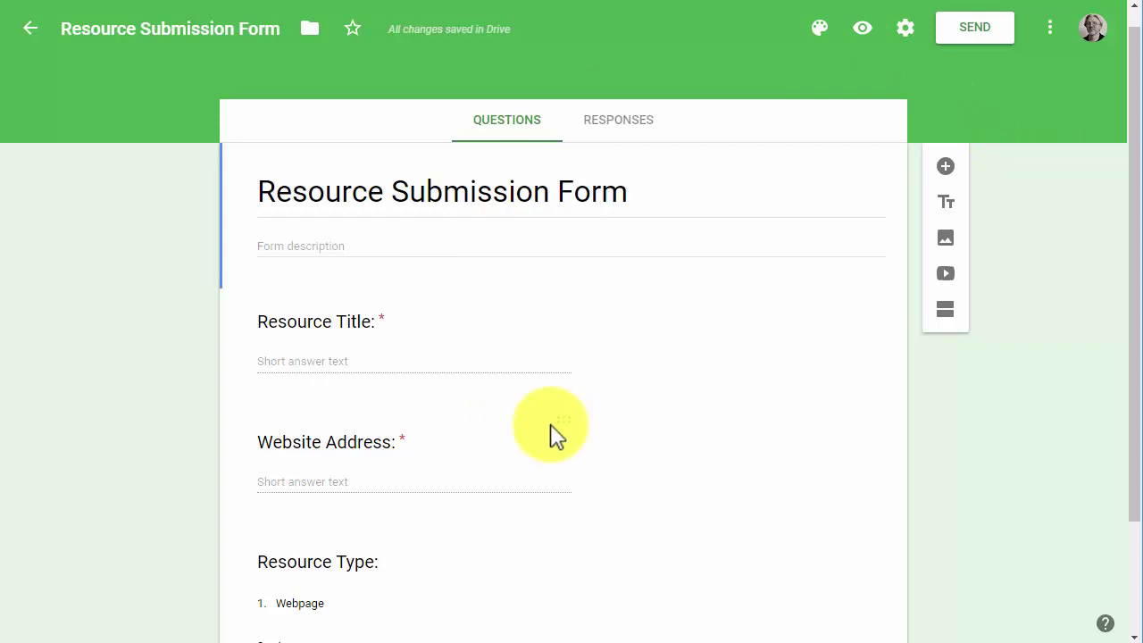
Step: Create a new spreadsheet as the destination for the form's responses
{"action": "left_click", "coordinate": [620, 126]}
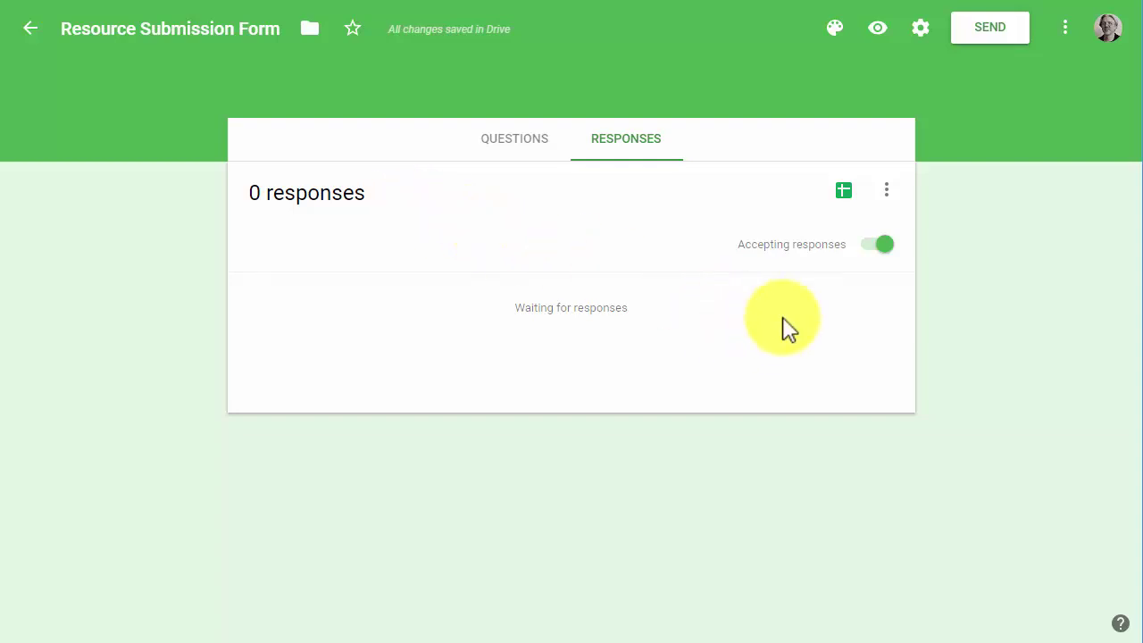
{"action": "left_click", "coordinate": [844, 192]}
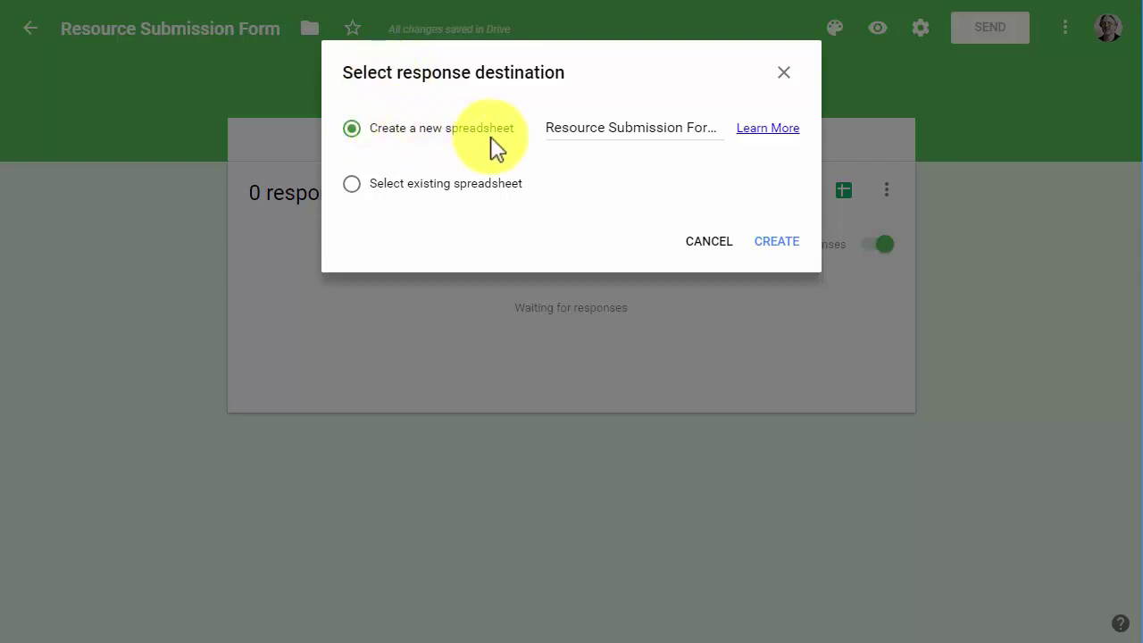
{"action": "left_click", "coordinate": [782, 246]}
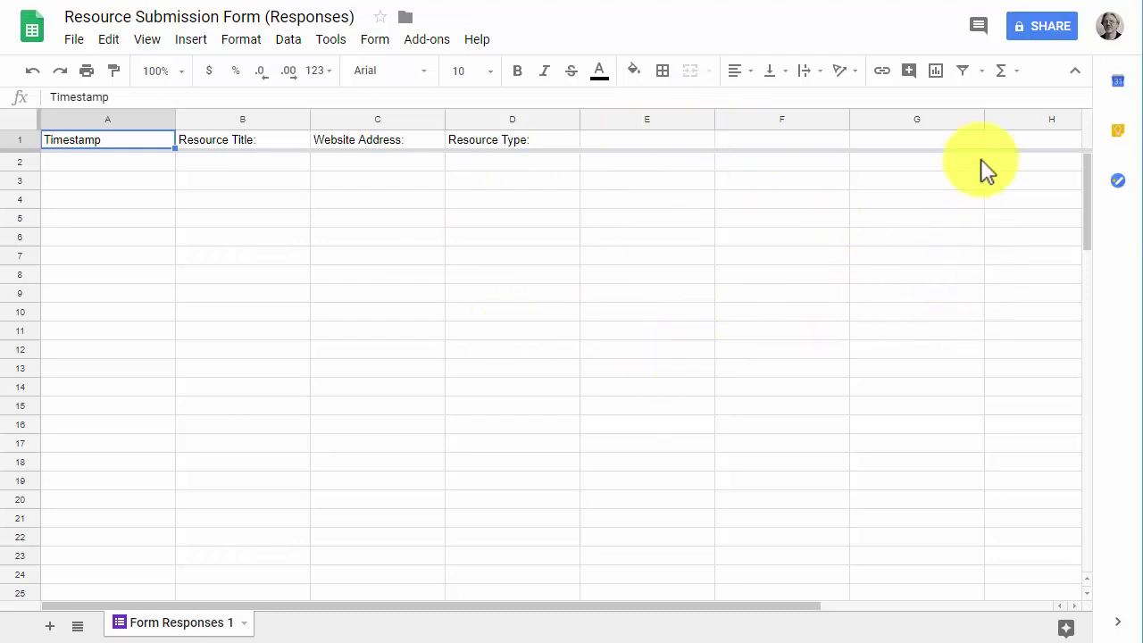
Step: Set the response spreadsheet's link sharing to "On - Public on the web" and save the sharing settings
{"action": "left_click", "coordinate": [1056, 39]}
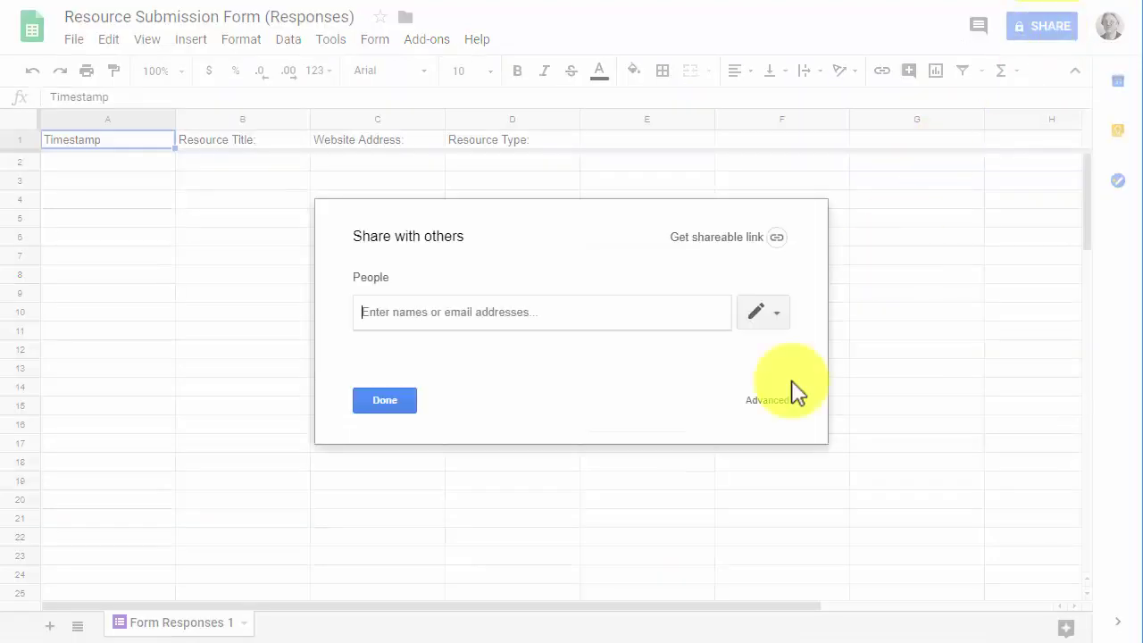
{"action": "left_click", "coordinate": [766, 400]}
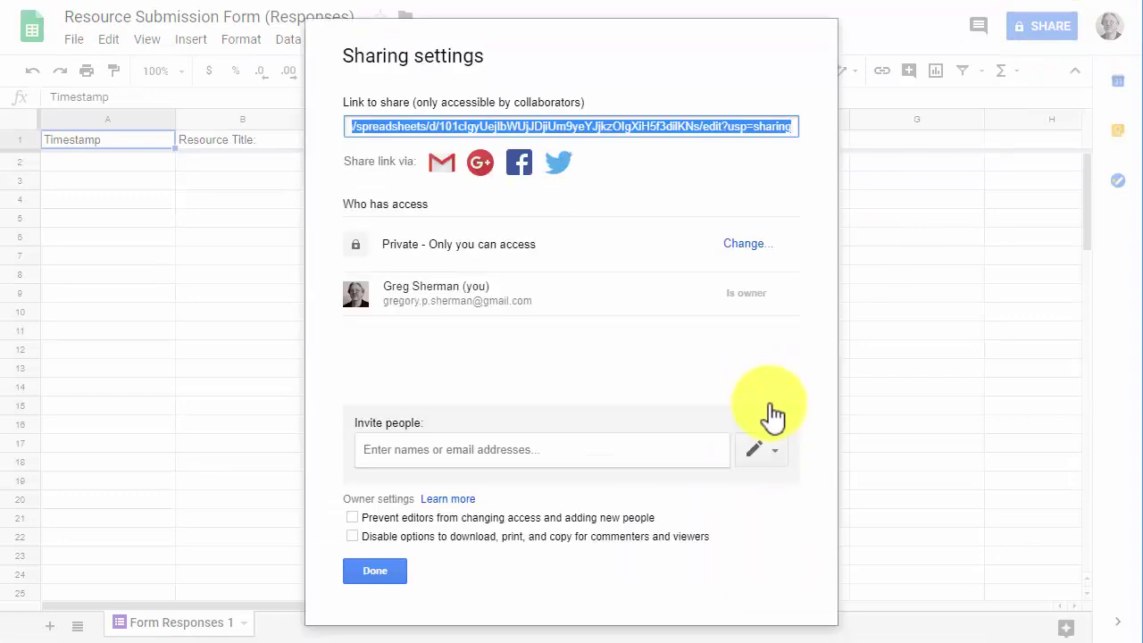
{"action": "left_click", "coordinate": [744, 245]}
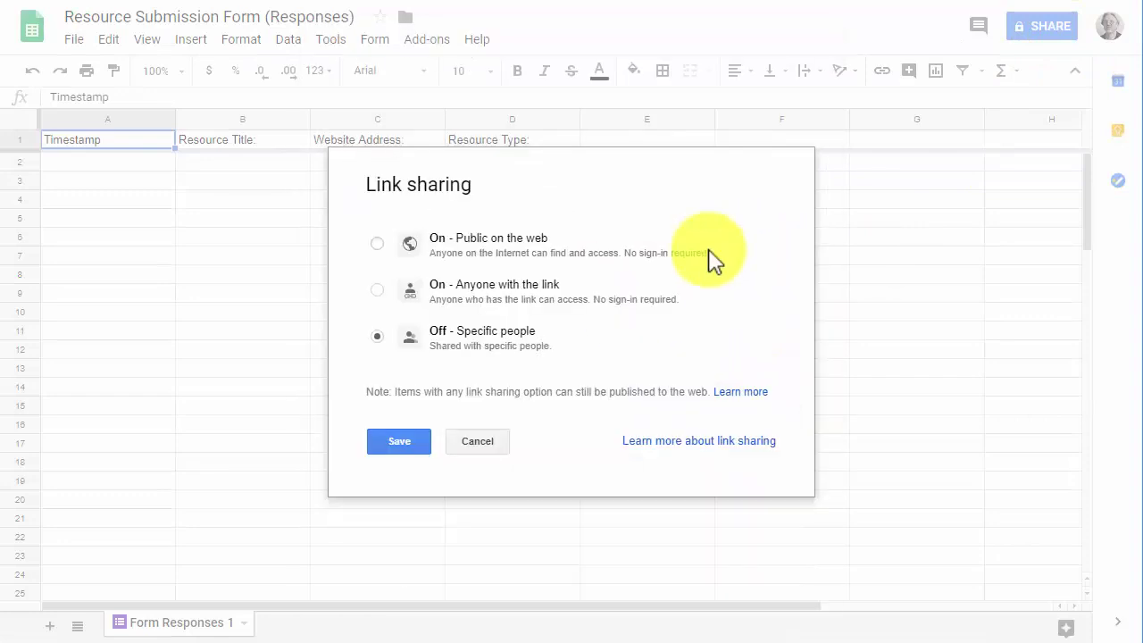
{"action": "left_click", "coordinate": [377, 243]}
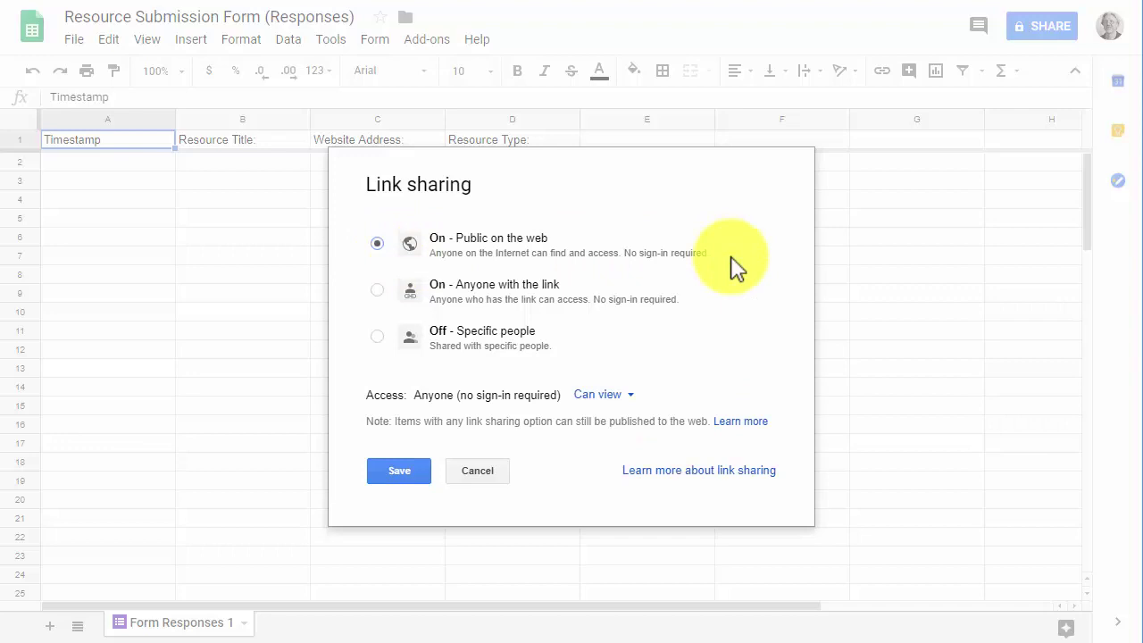
{"action": "left_click", "coordinate": [395, 471]}
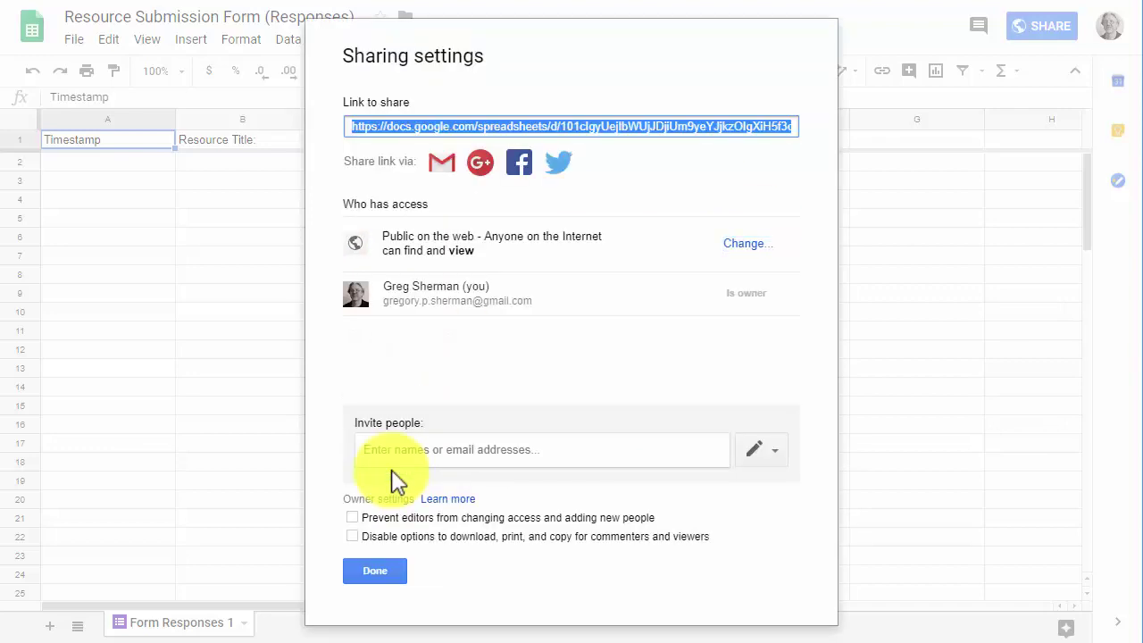
{"action": "left_click", "coordinate": [383, 569]}
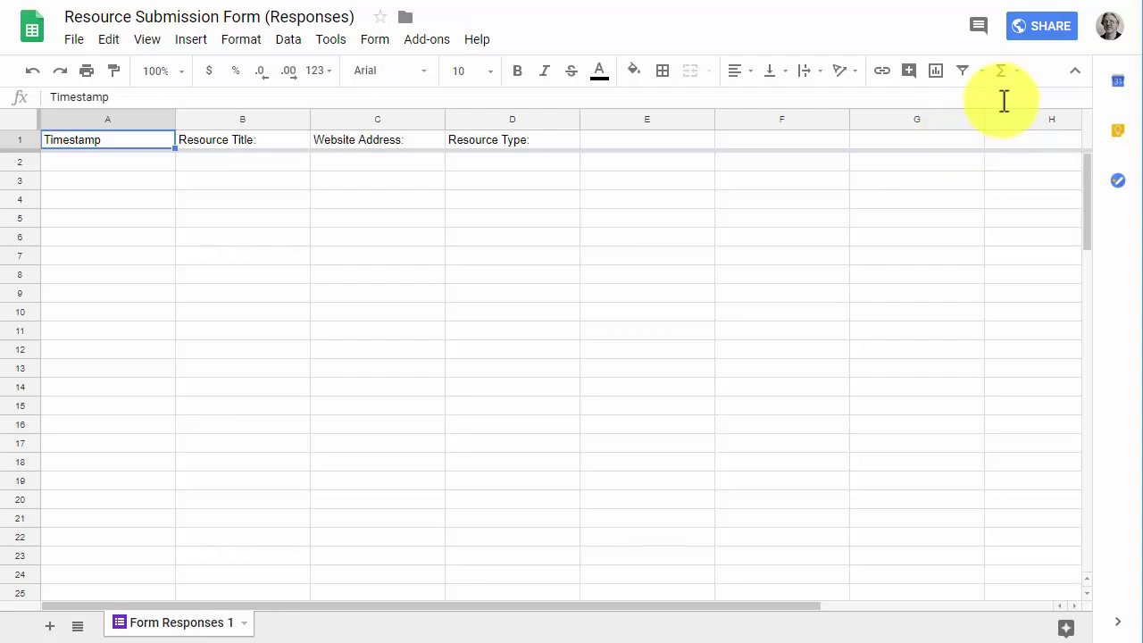
Step: Copy the response spreadsheet's shareable link to the clipboard
{"action": "left_click", "coordinate": [1046, 39]}
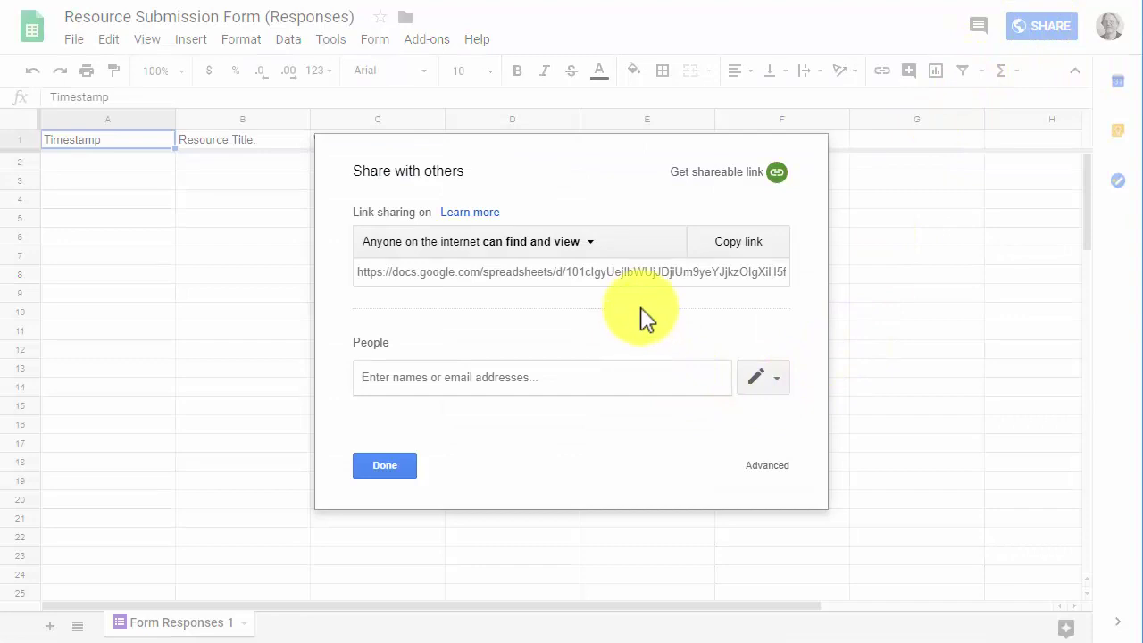
{"action": "left_click", "coordinate": [730, 178]}
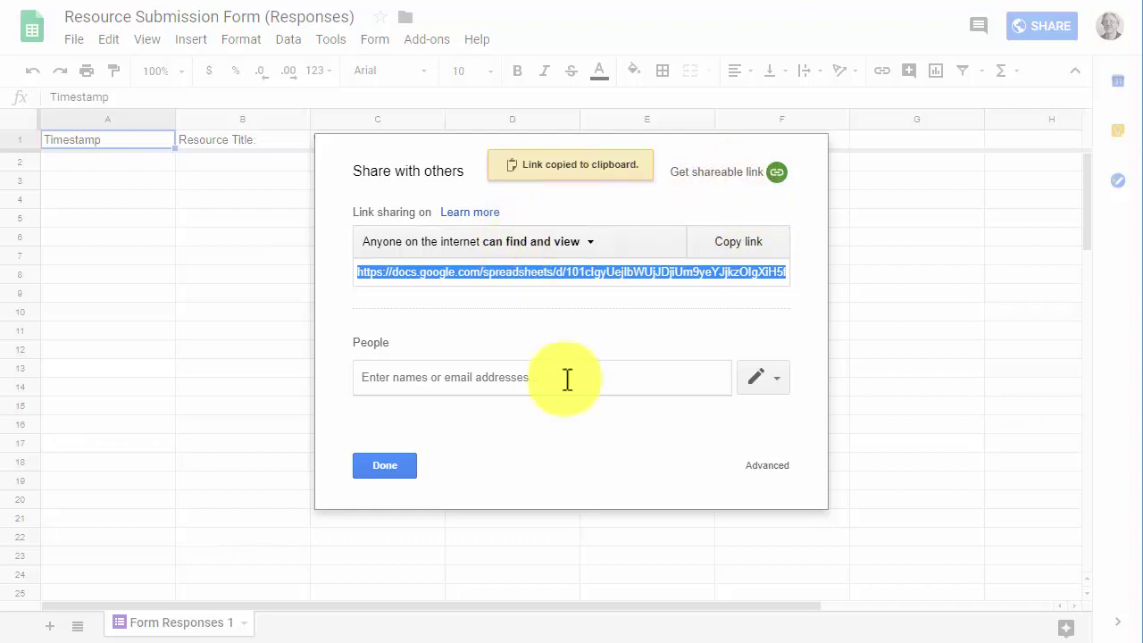
{"action": "left_click", "coordinate": [393, 466]}
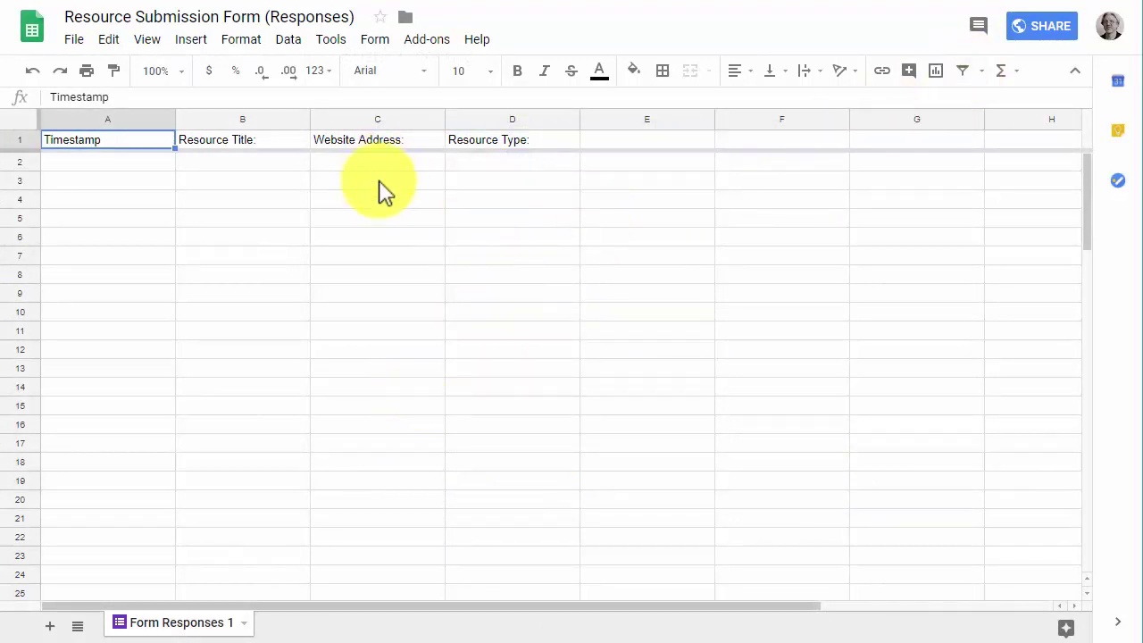
Step: Publish the Form Responses 1 sheet to the web in embed format
{"action": "left_click", "coordinate": [77, 46]}
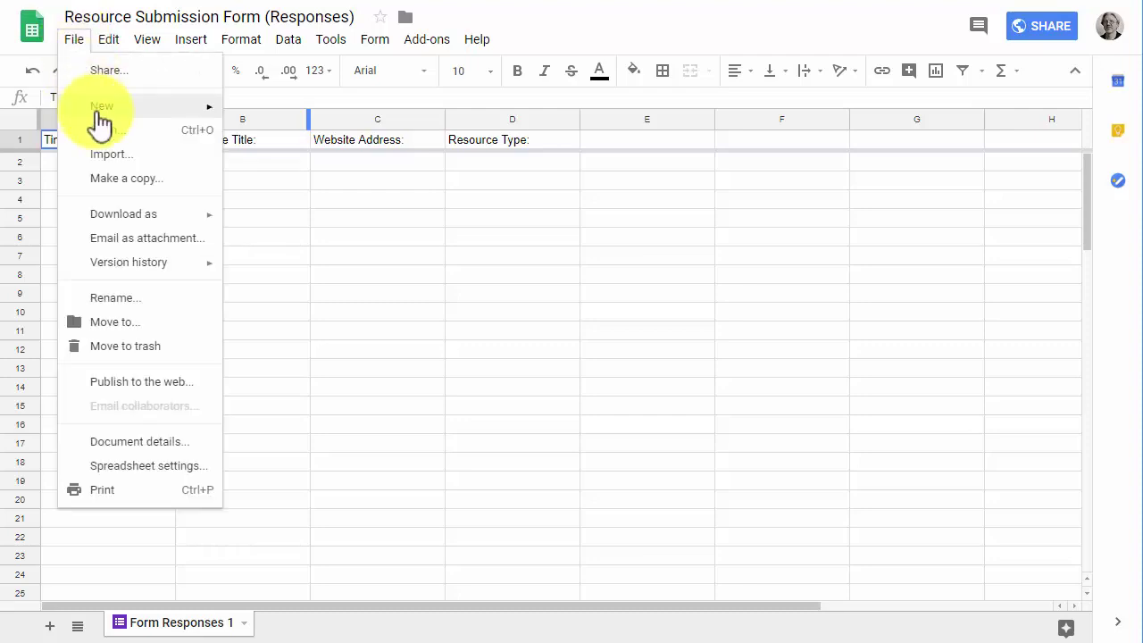
{"action": "left_click", "coordinate": [119, 384]}
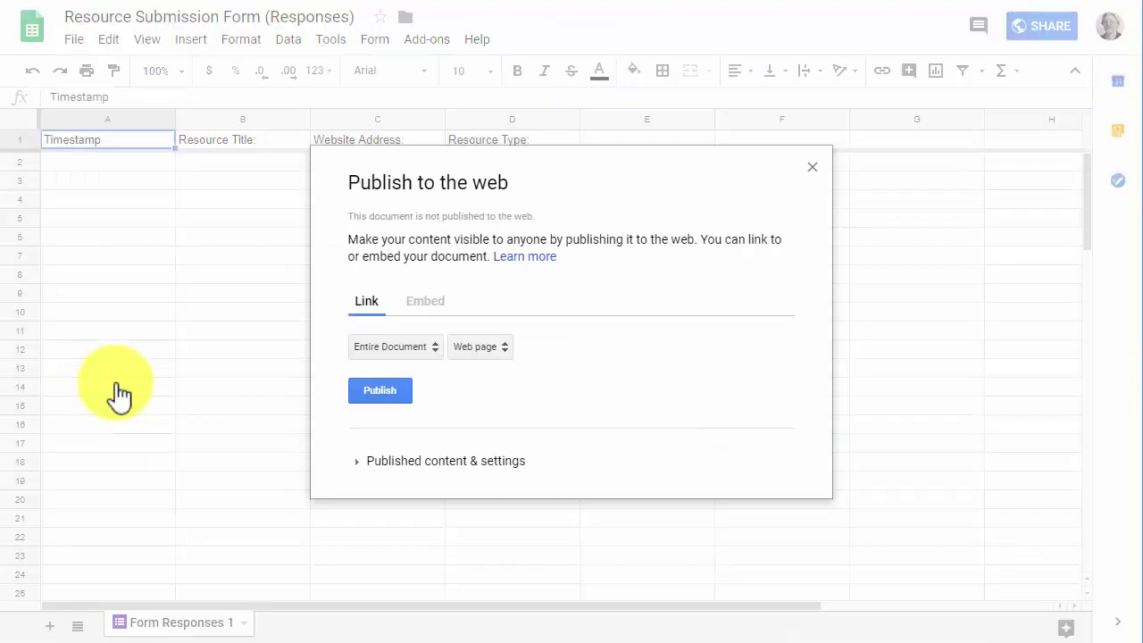
{"action": "left_click", "coordinate": [431, 303]}
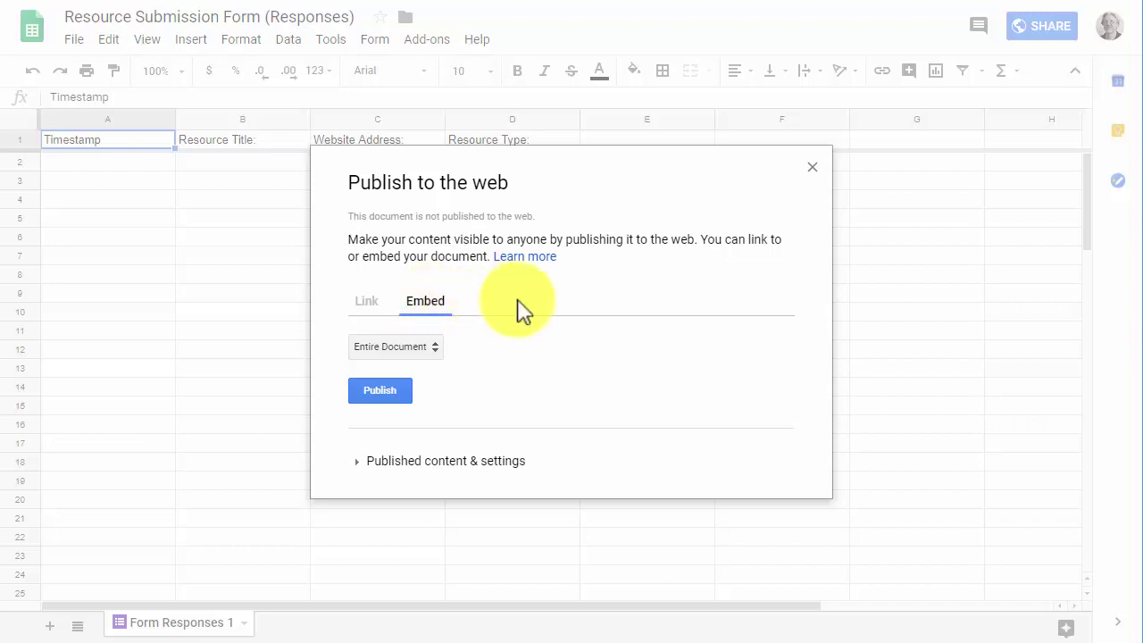
{"action": "left_click", "coordinate": [390, 349]}
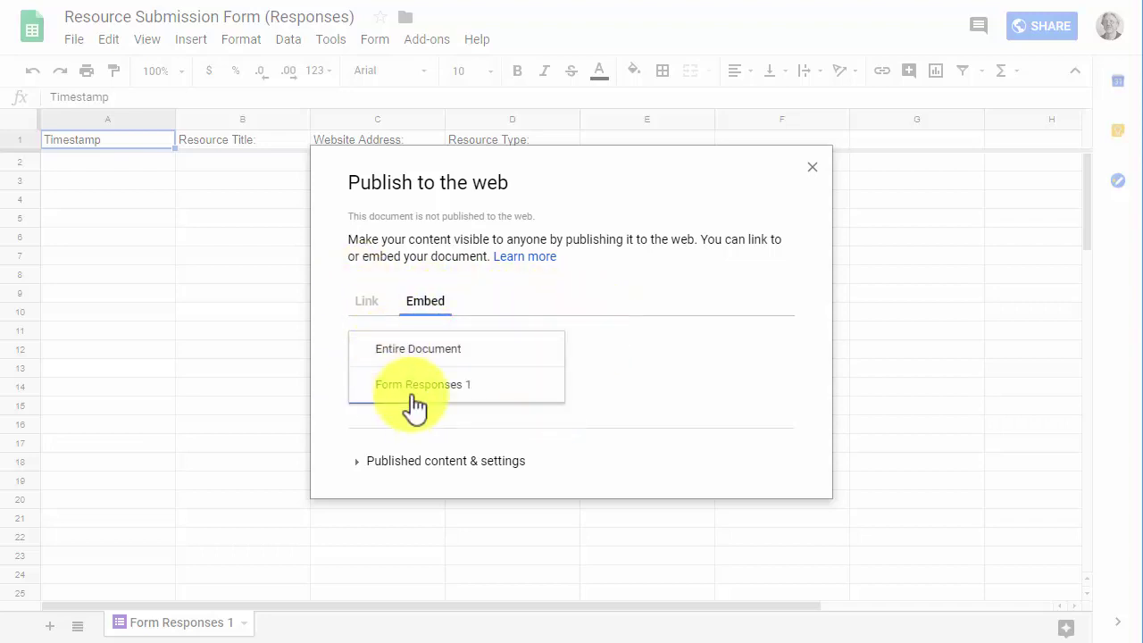
{"action": "left_click", "coordinate": [420, 385]}
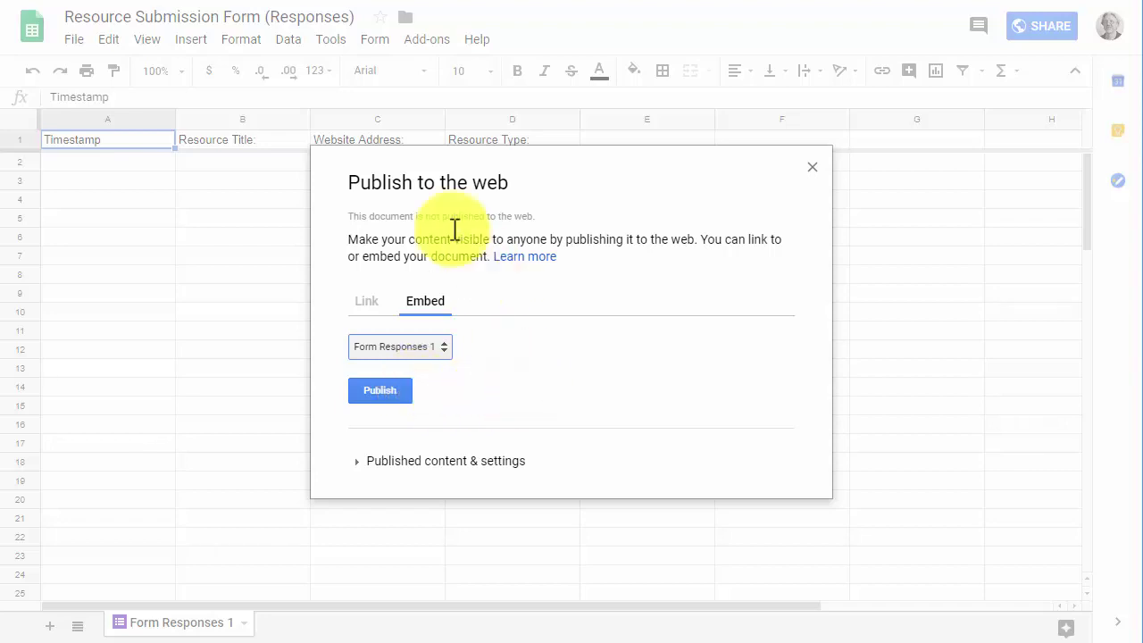
{"action": "left_click", "coordinate": [391, 397]}
{"action": "left_click", "coordinate": [660, 56]}
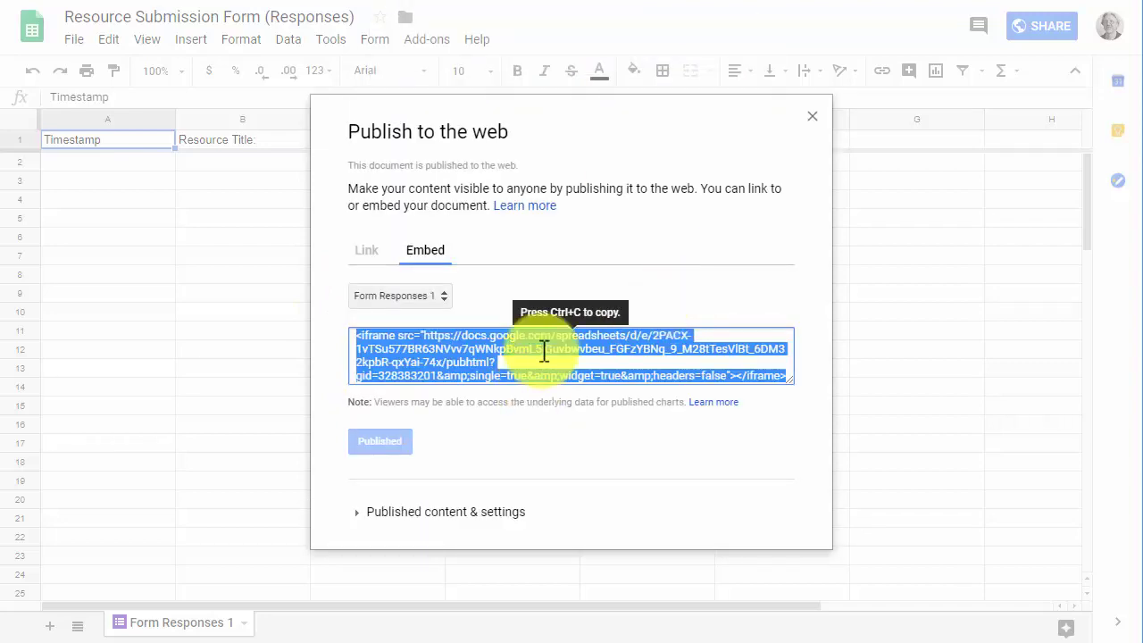
Step: Select and copy the entire iframe embed code of the published Form Responses 1 sheet
{"action": "left_click", "coordinate": [358, 336]}
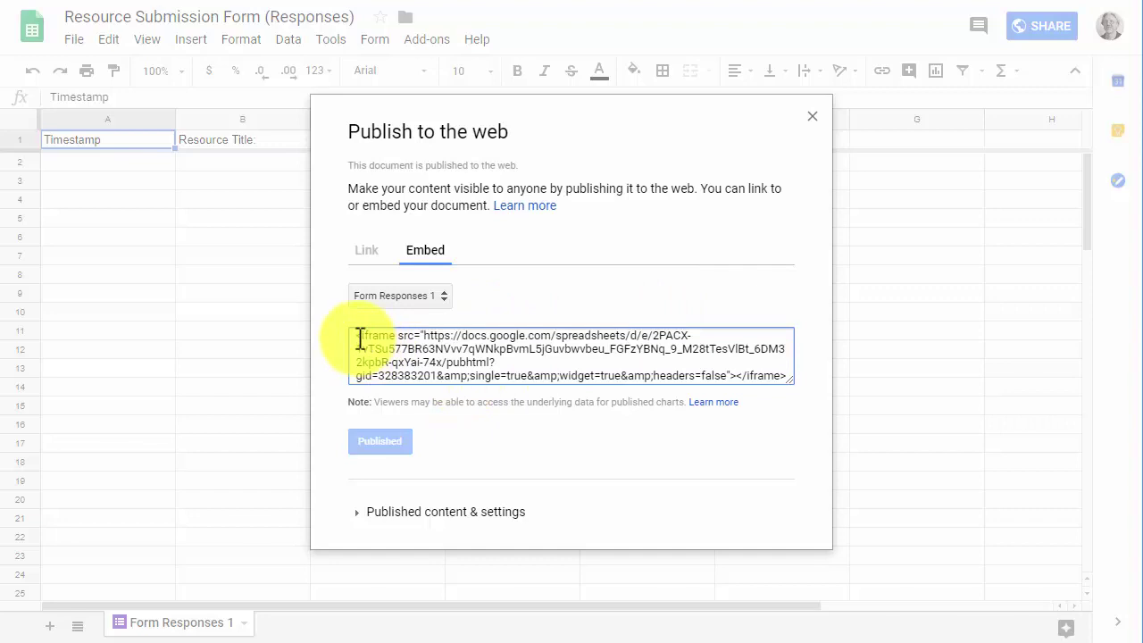
{"action": "left_click_drag", "start_coordinate": [357, 337], "coordinate": [817, 401]}
{"action": "left_click", "coordinate": [827, 401]}
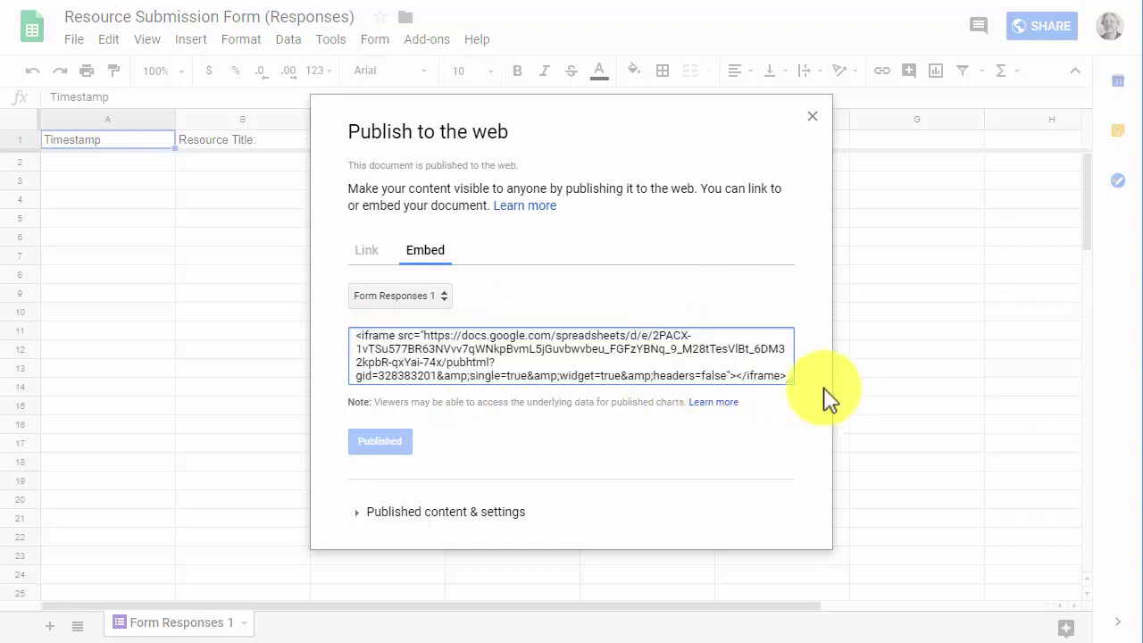
{"action": "left_click", "coordinate": [790, 382]}
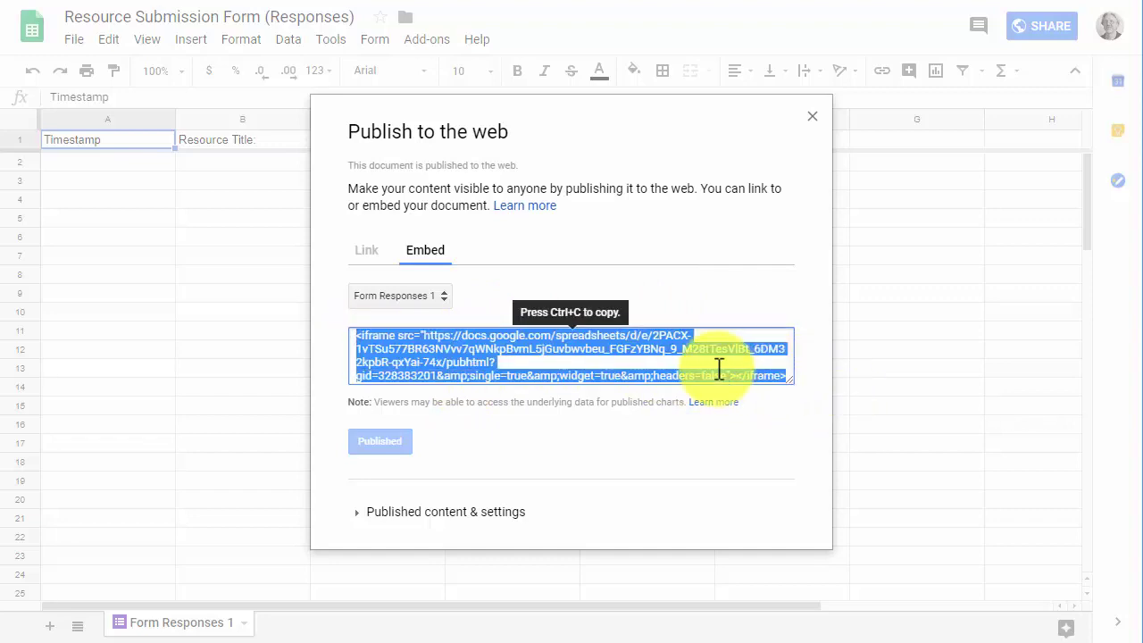
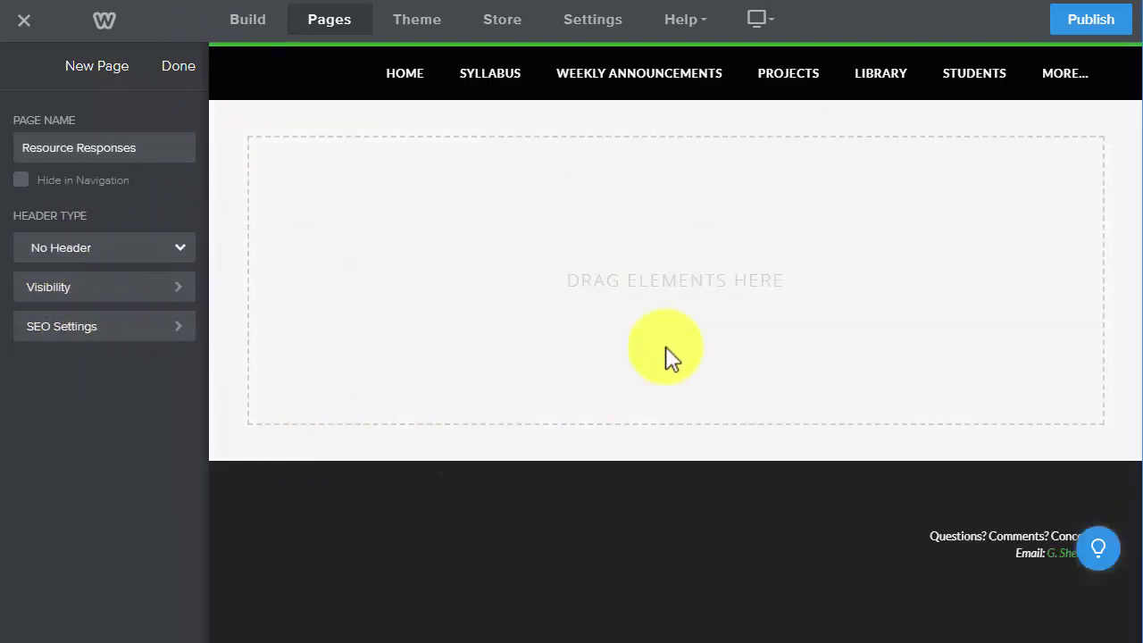
Step: Switch to the Weebly editor, finish the new Resource Responses page's settings and place an Embed Code element on the page
{"action": "left_click", "coordinate": [181, 69]}
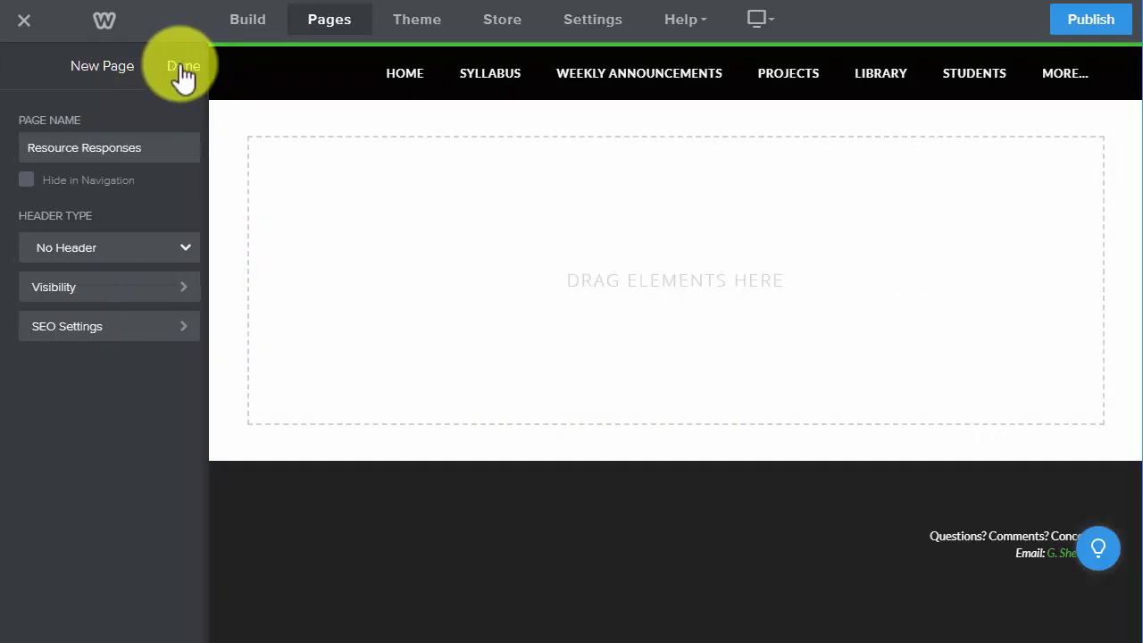
{"action": "left_click", "coordinate": [247, 27]}
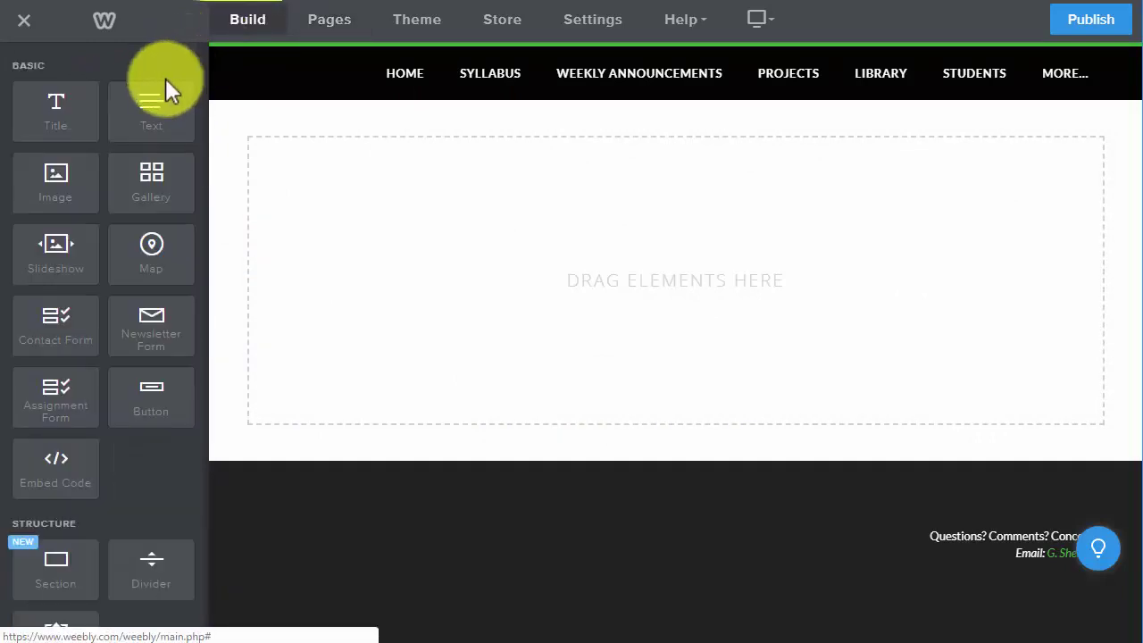
{"action": "left_click_drag", "start_coordinate": [56, 467], "coordinate": [420, 250]}
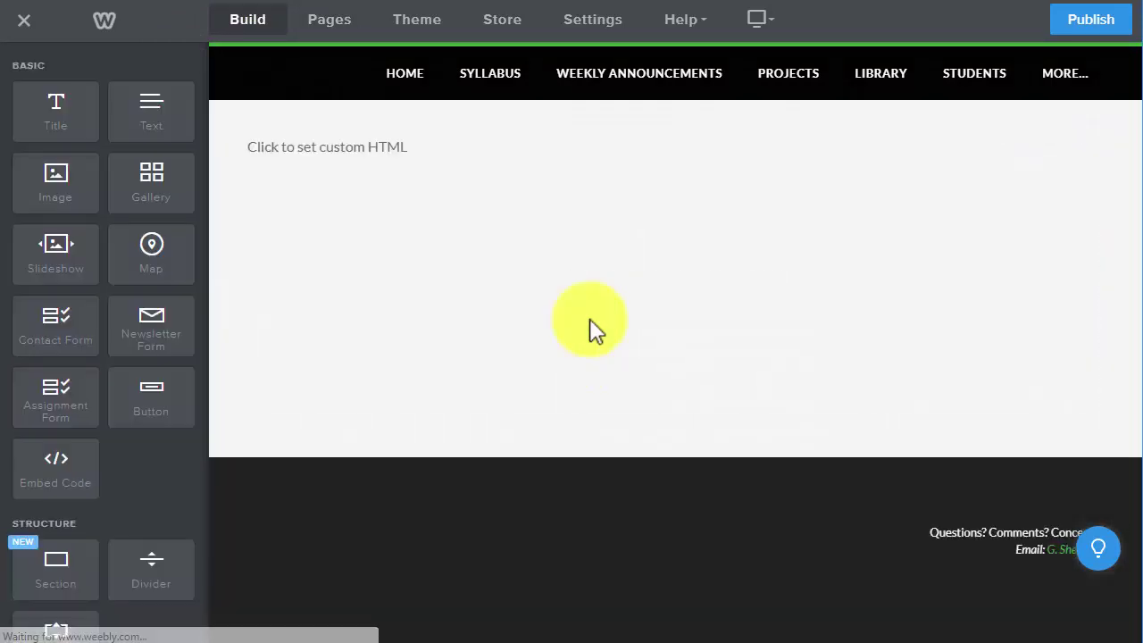
Step: Replace the element's placeholder HTML with the copied Google Sheets iframe code to embed the response sheet
{"action": "left_click", "coordinate": [366, 156]}
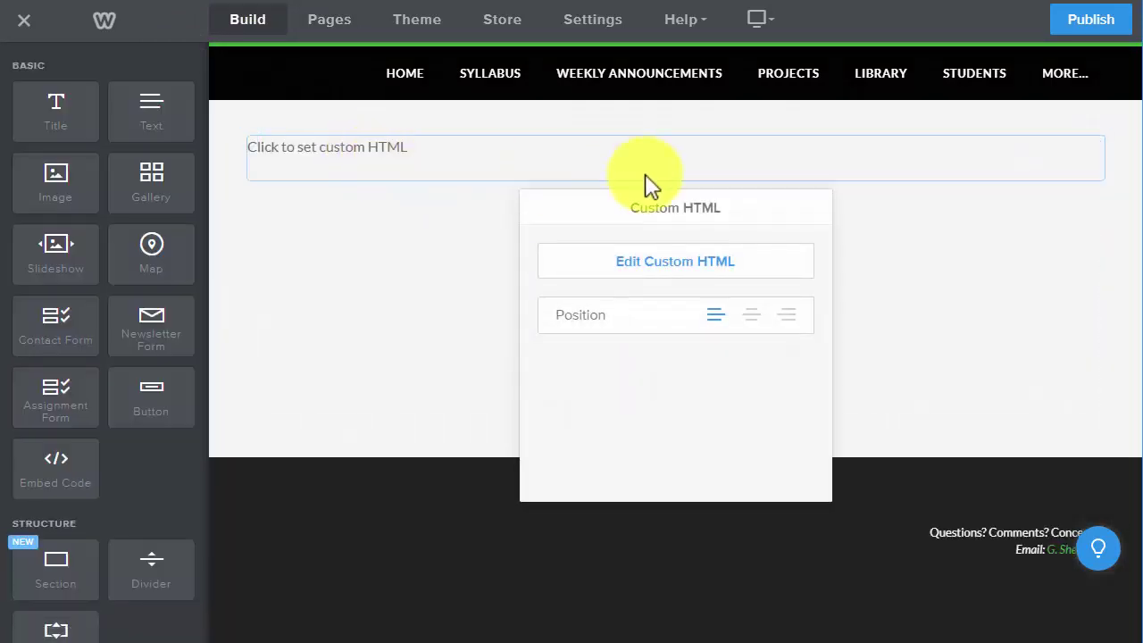
{"action": "left_click", "coordinate": [684, 270]}
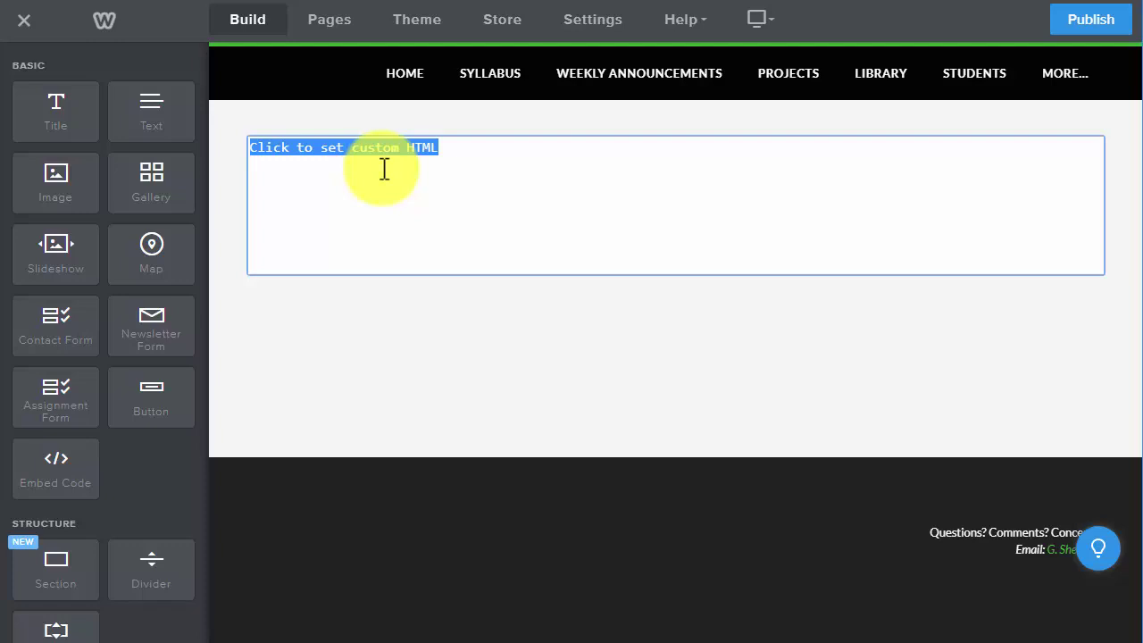
{"action": "type", "text": "<iframe src=\"https://docs.google.com/spreadsheets/d/e/2PACX-1vTSu577BR63NVvv7iWNkpBvmL5jGuvbwvbeu_FGFzYBNq_9_M28tTesVlBt_6DM32kpbR-qxYai-74x/pubhtml?gid=328383201&amp;single=true&amp;widget=true&amp;headers=false\"></iframe>"}
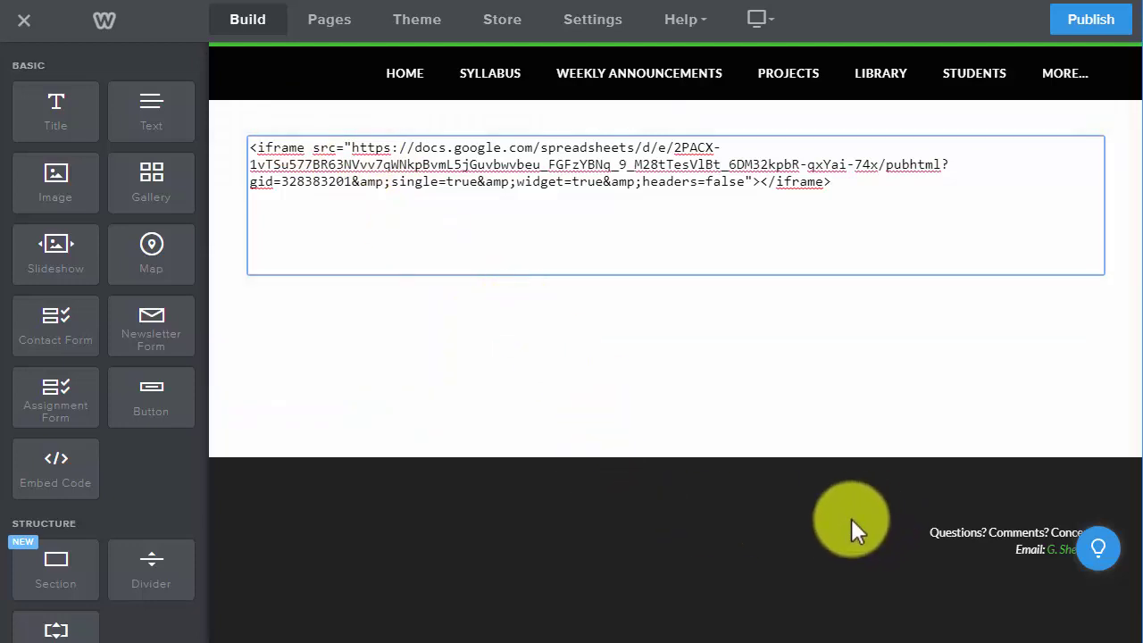
{"action": "left_click", "coordinate": [712, 506]}
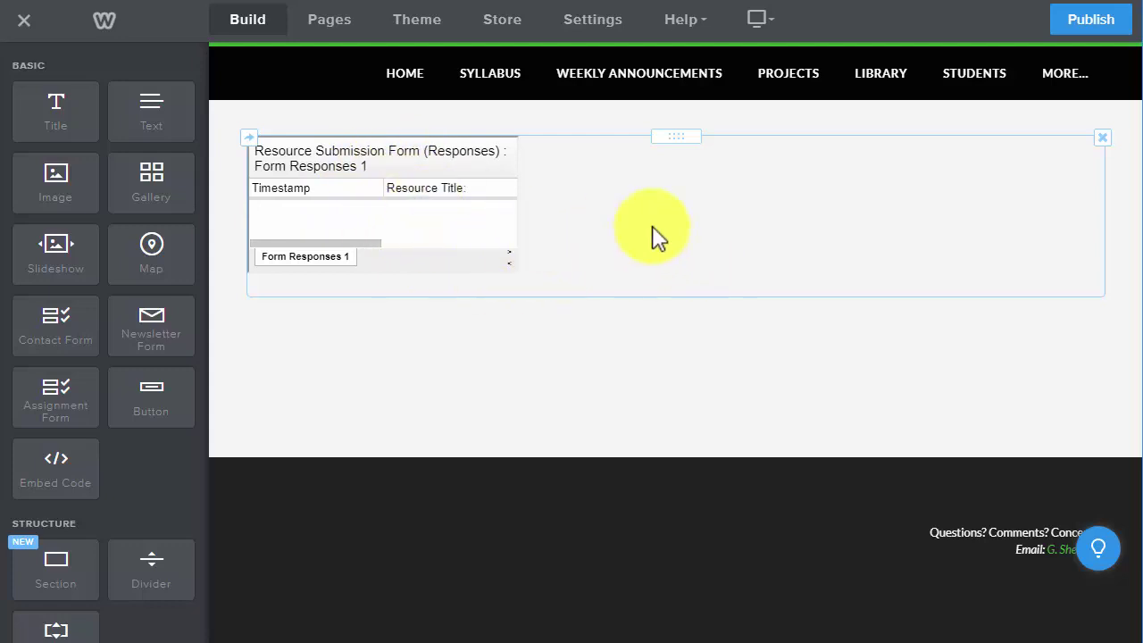
Step: Reopen the response sheet element's custom HTML and examine its iframe code for size attributes
{"action": "left_click", "coordinate": [443, 219]}
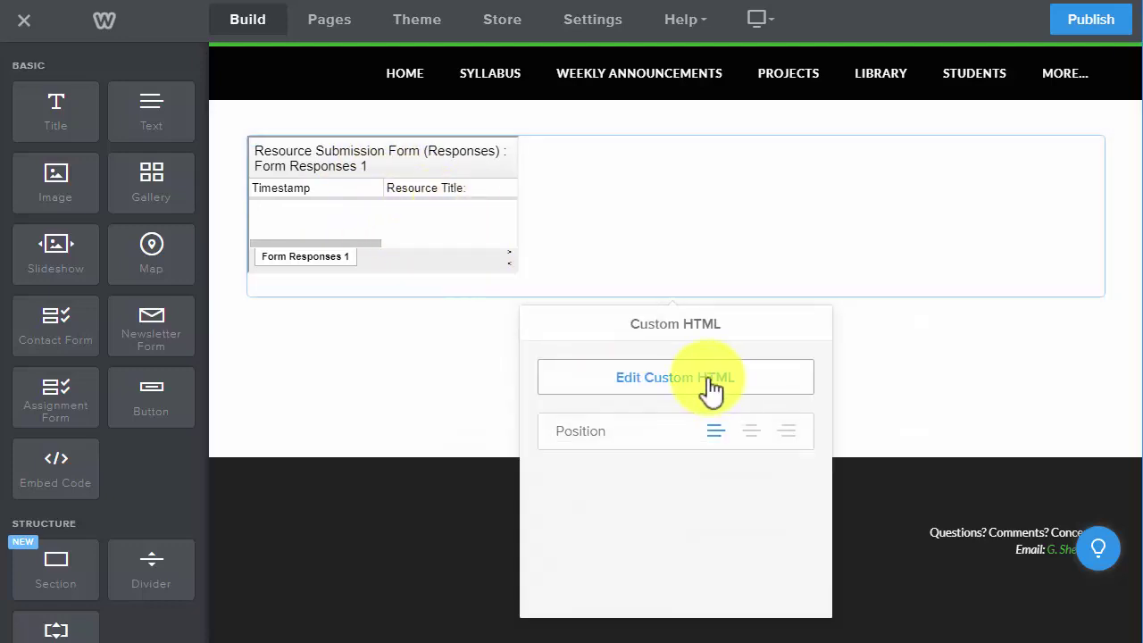
{"action": "left_click", "coordinate": [712, 390]}
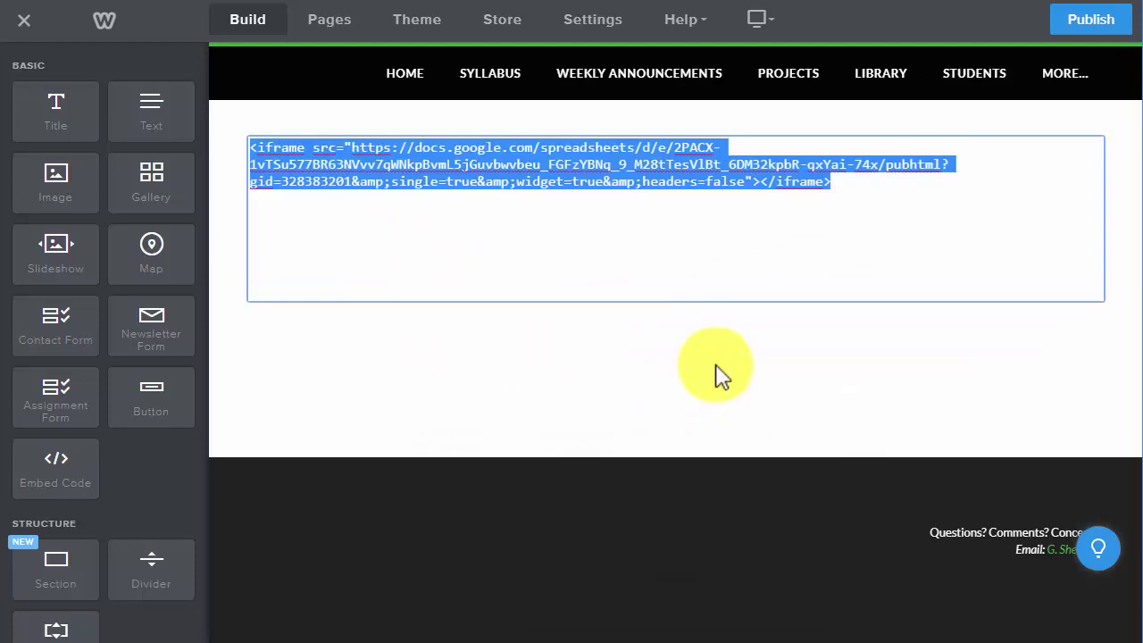
{"action": "left_click", "coordinate": [591, 241]}
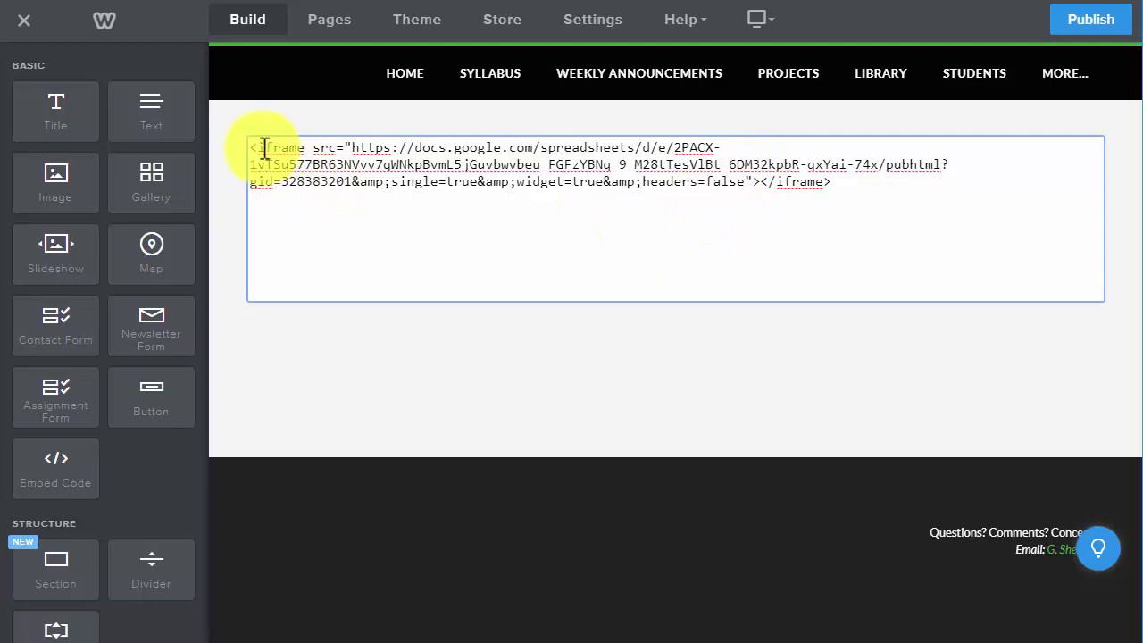
{"action": "left_click_drag", "start_coordinate": [265, 147], "coordinate": [753, 193]}
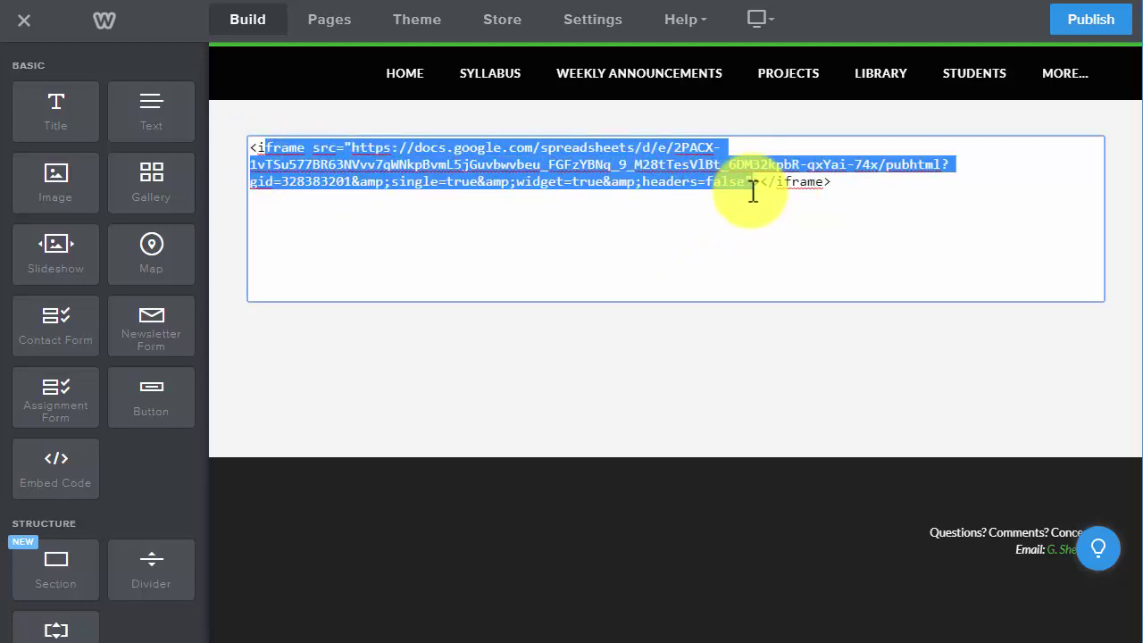
{"action": "left_click", "coordinate": [739, 183]}
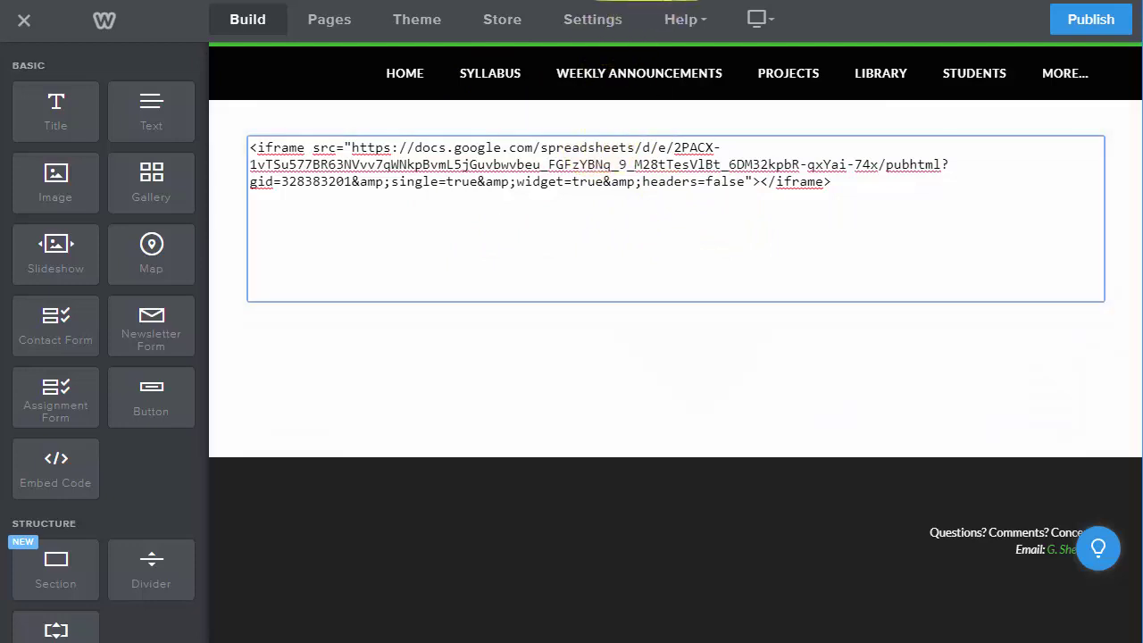
{"action": "left_click", "coordinate": [534, 503]}
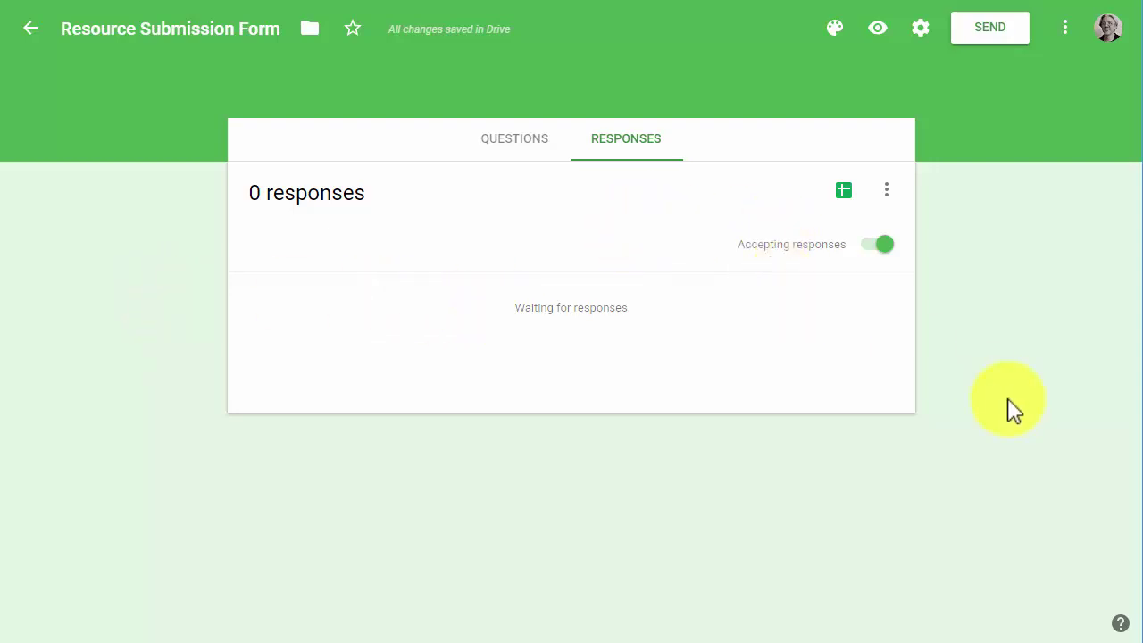
Step: In Google Forms, open the Resource Submission Form's HTML embed options and set the width to 800 px and height to 1200 px
{"action": "left_click", "coordinate": [989, 26]}
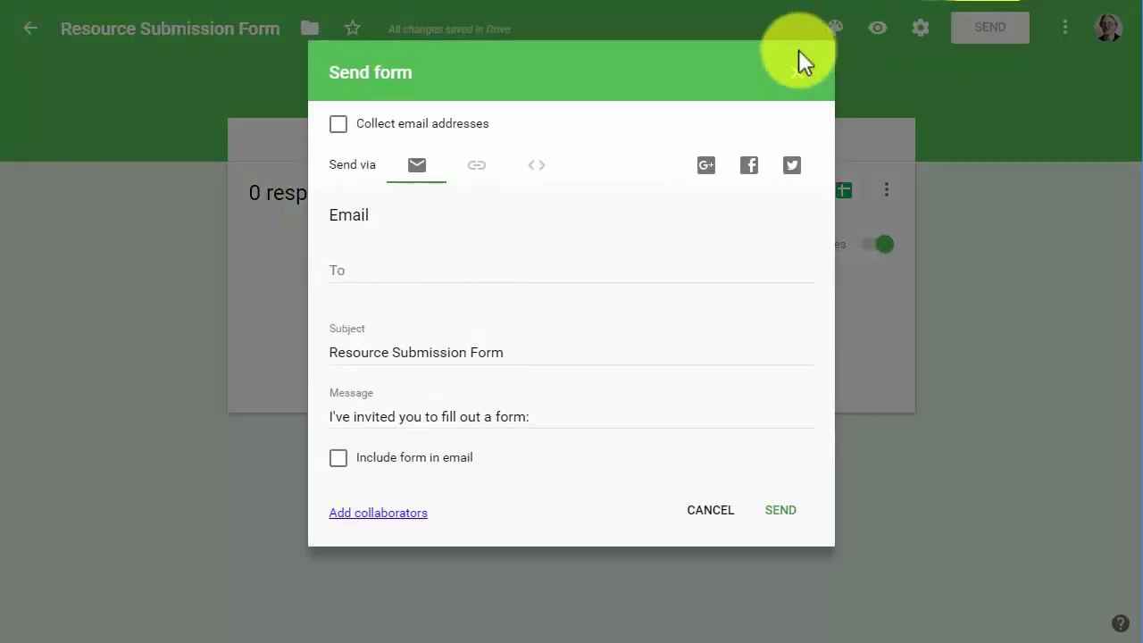
{"action": "left_click", "coordinate": [538, 166]}
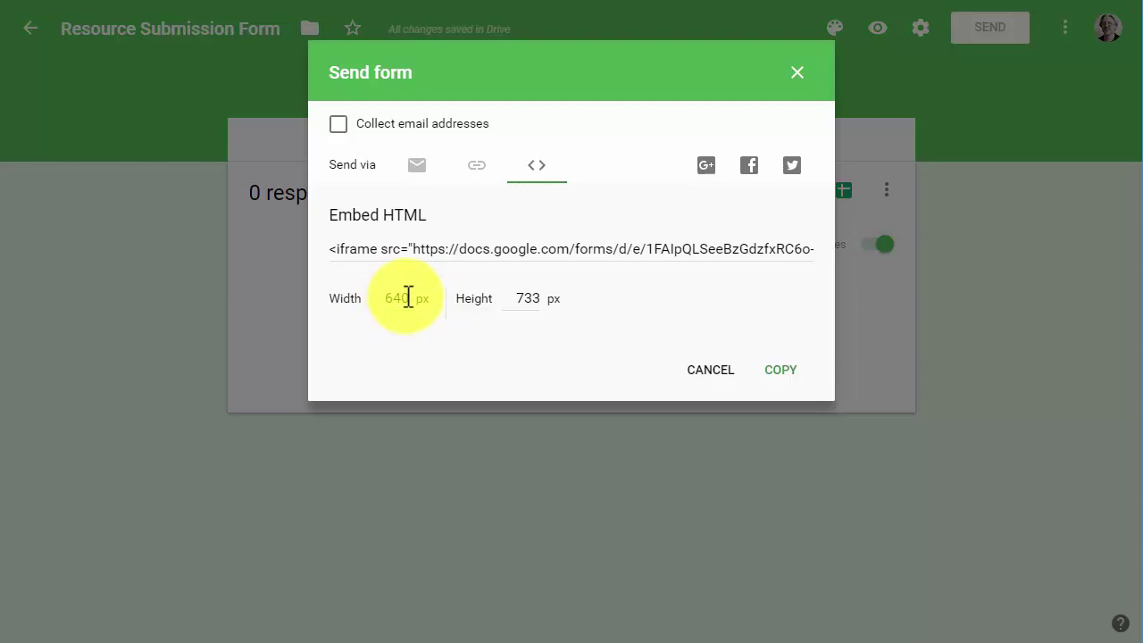
{"action": "left_click_drag", "start_coordinate": [410, 298], "coordinate": [385, 298]}
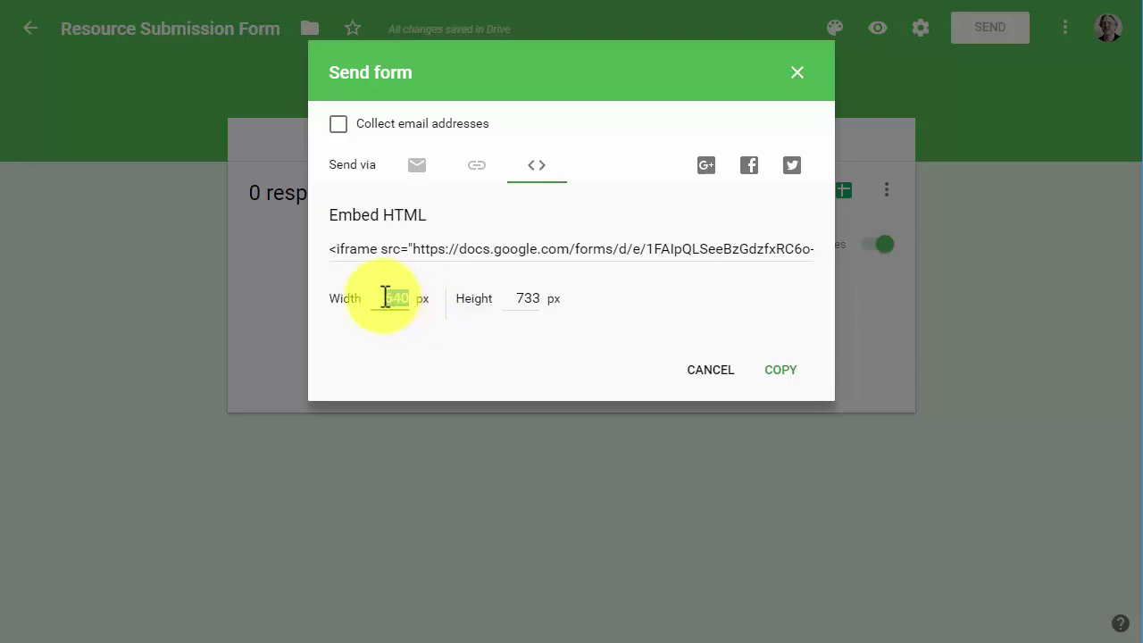
{"action": "type", "text": "800"}
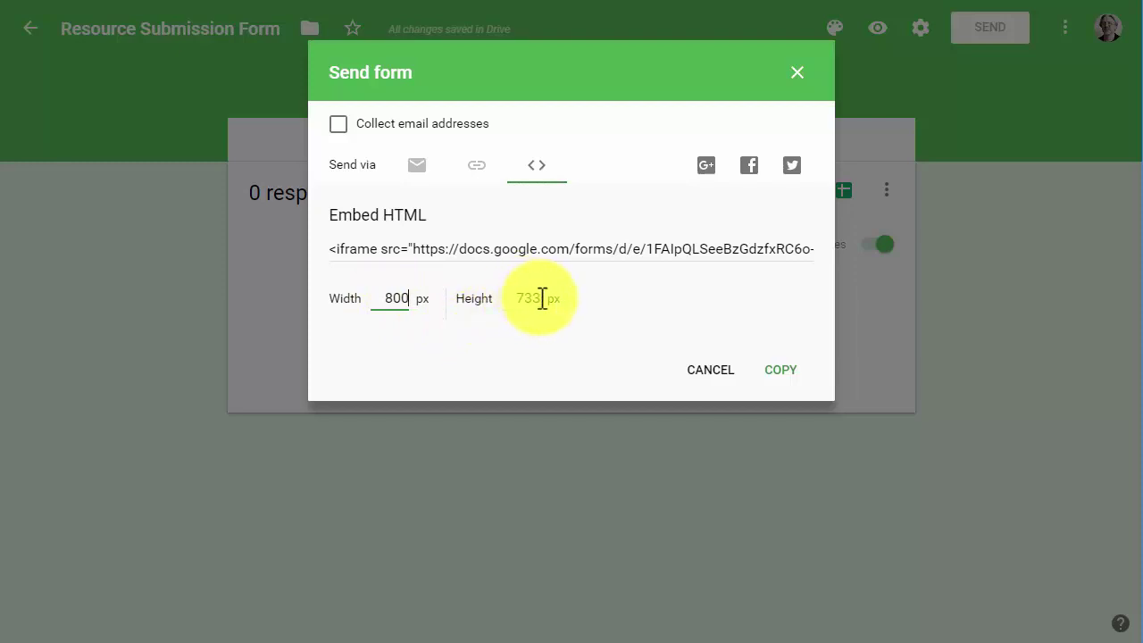
{"action": "left_click_drag", "start_coordinate": [543, 299], "coordinate": [516, 300]}
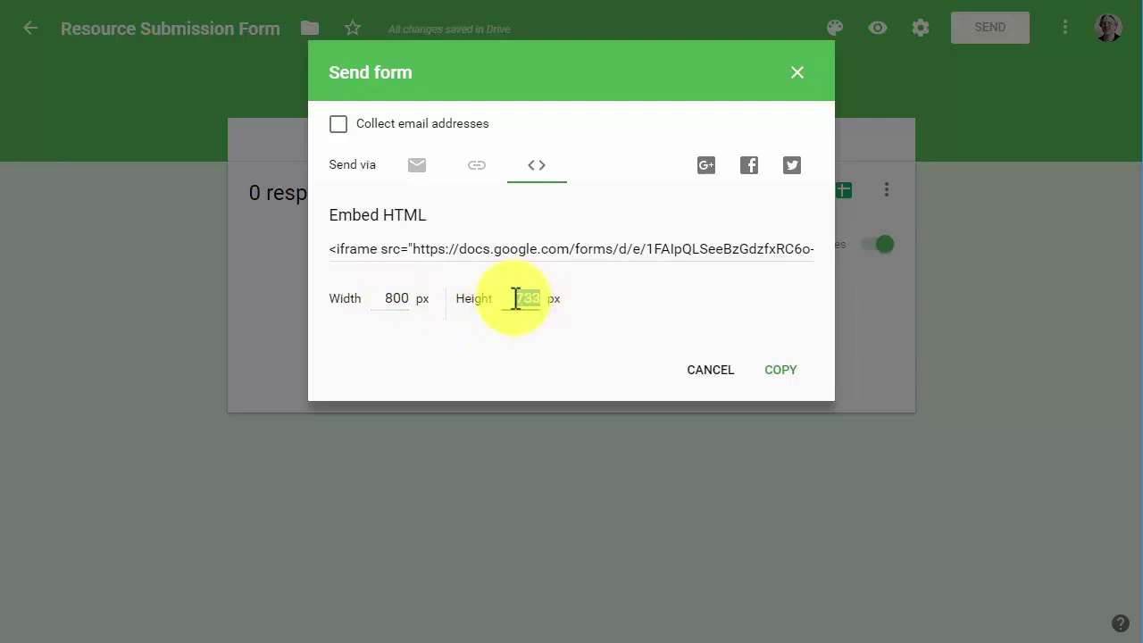
{"action": "type", "text": "800"}
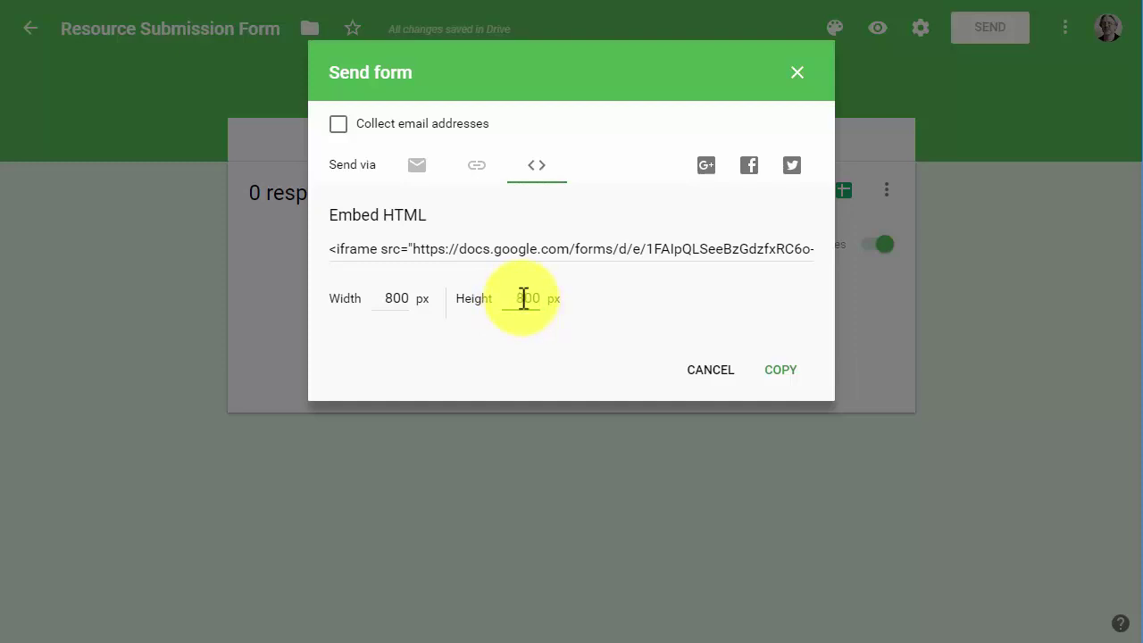
{"action": "left_click", "coordinate": [520, 297]}
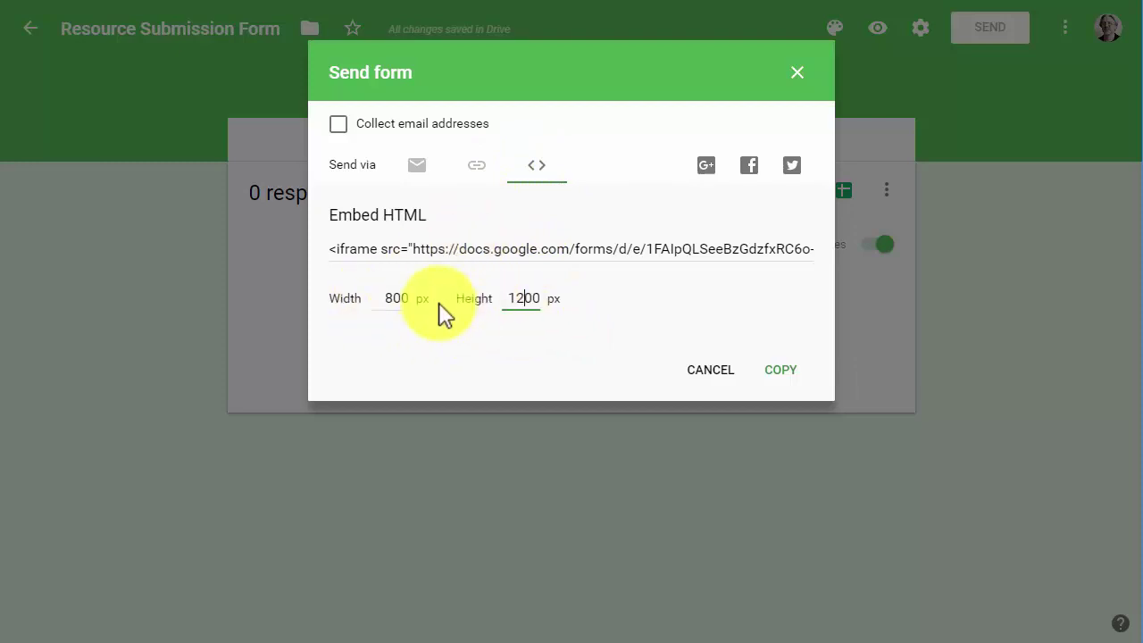
Step: Copy the Resource Submission Form's full embed HTML and close the Send form dialog
{"action": "left_click", "coordinate": [523, 247]}
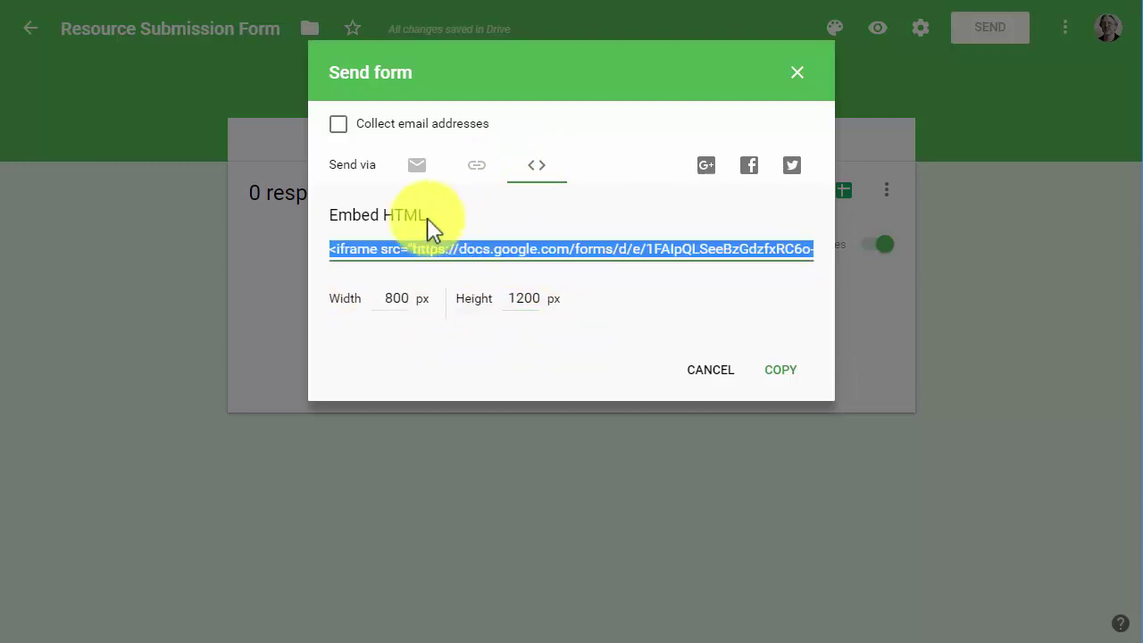
{"action": "left_click", "coordinate": [790, 375]}
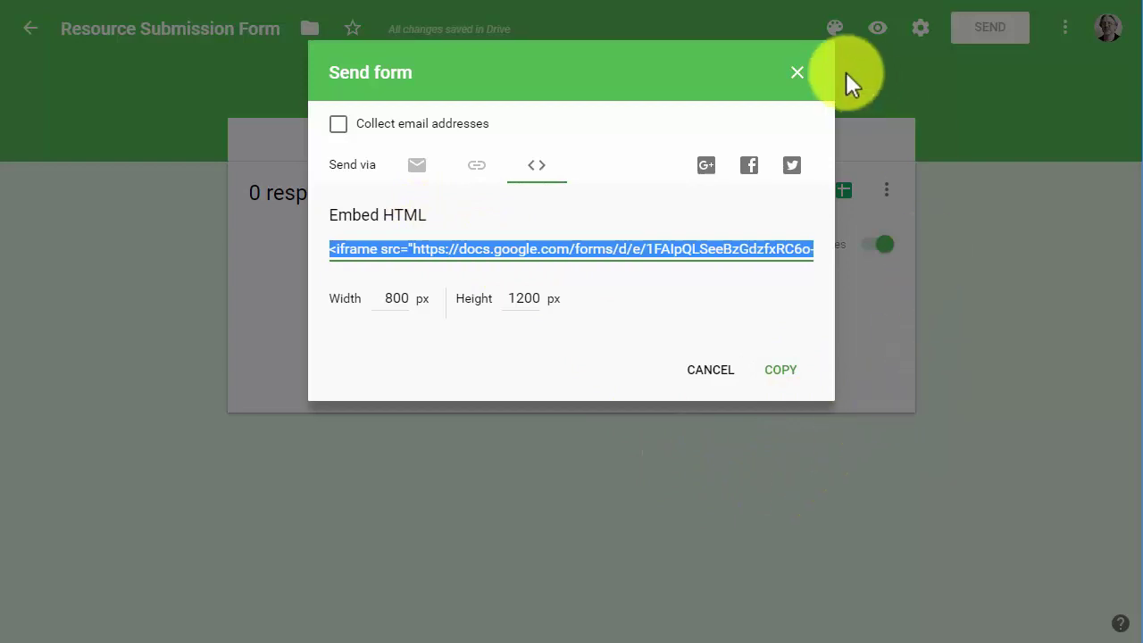
{"action": "left_click", "coordinate": [797, 74]}
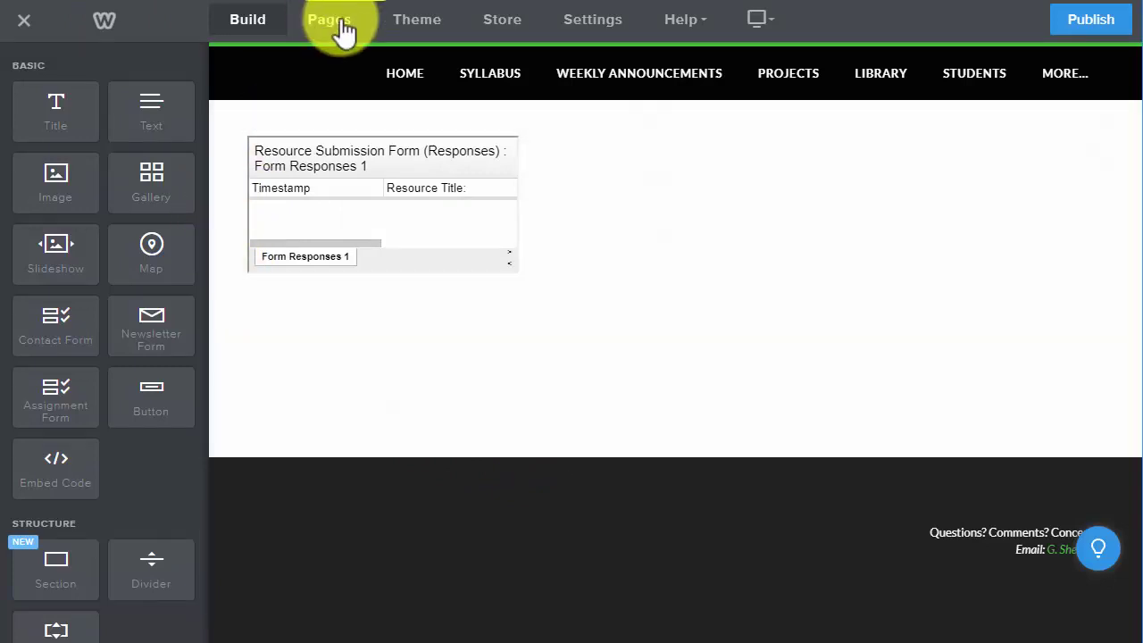
Step: Switch to the Weebly editor and add a new standard page named Resource Submission Form
{"action": "left_click", "coordinate": [330, 19]}
{"action": "left_click", "coordinate": [185, 67]}
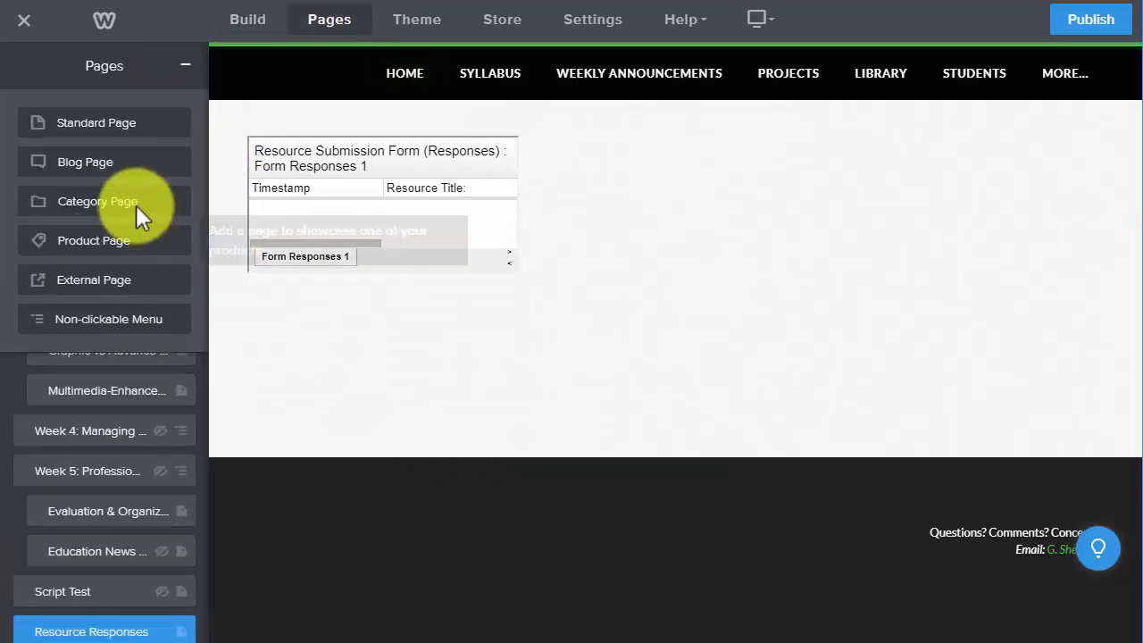
{"action": "left_click", "coordinate": [122, 123]}
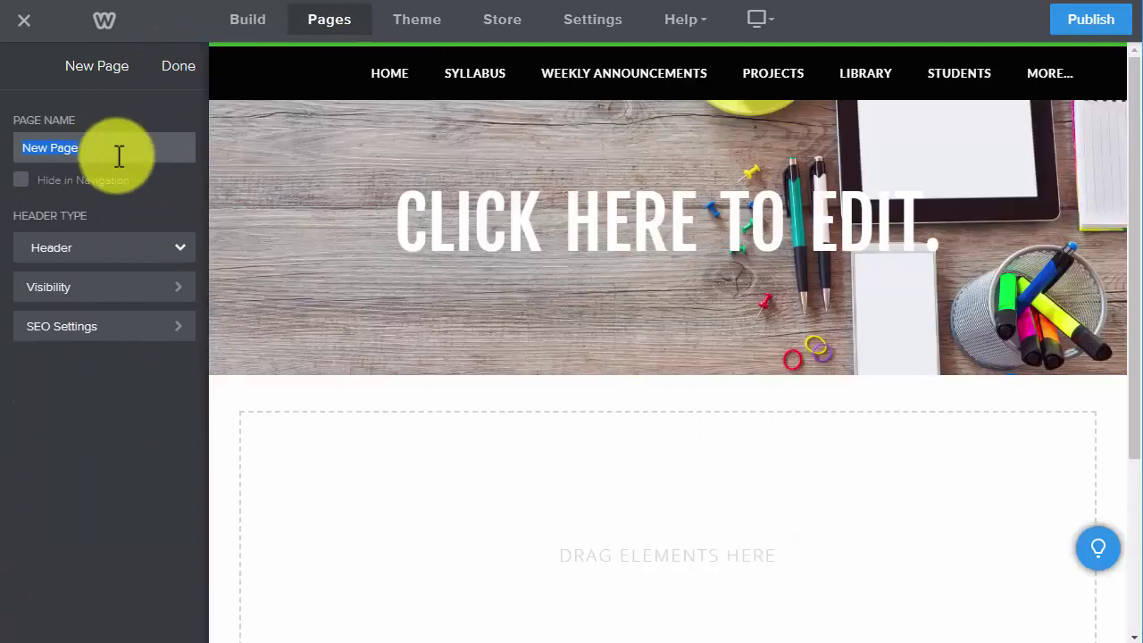
{"action": "type", "text": "Resource Submission Form"}
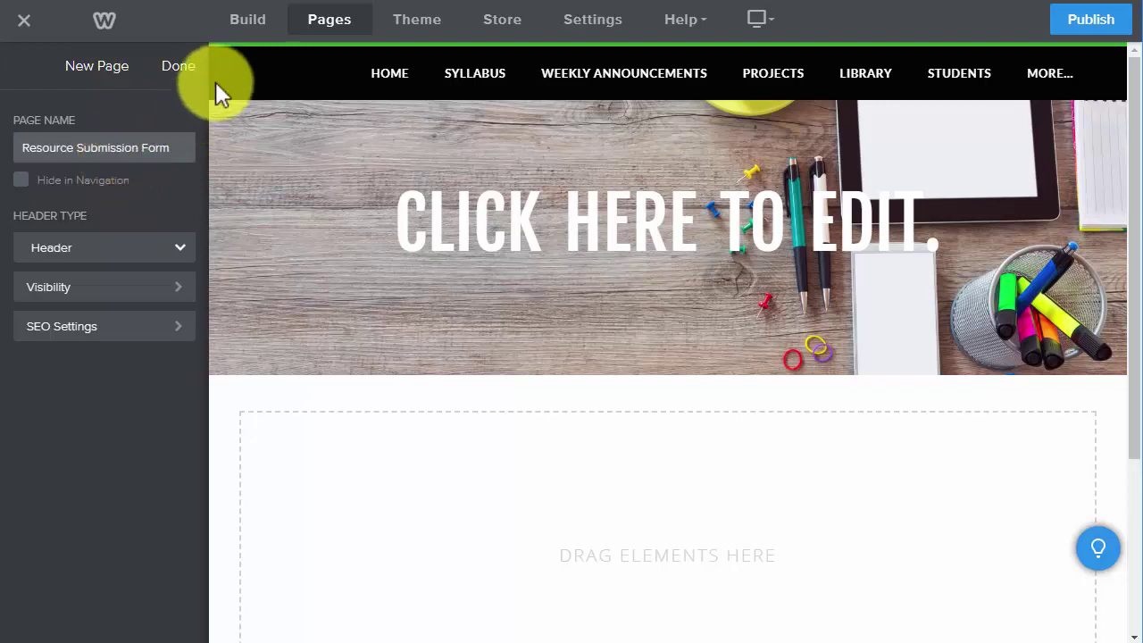
{"action": "left_click", "coordinate": [178, 68]}
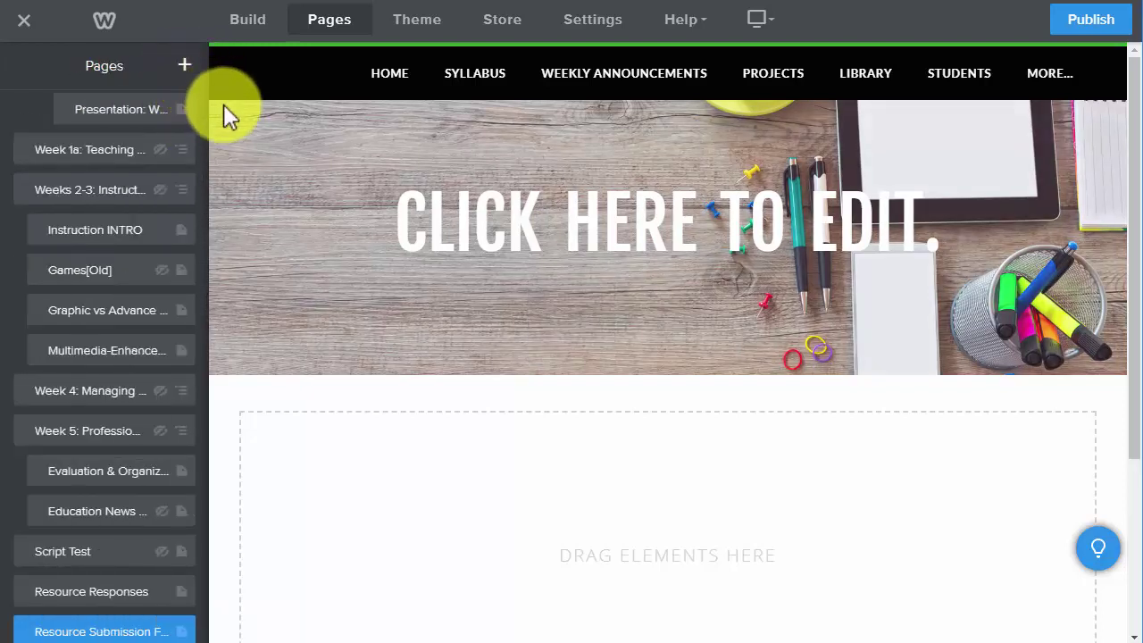
Step: Set the Resource Submission Form page's header type to No Header
{"action": "left_click", "coordinate": [121, 629]}
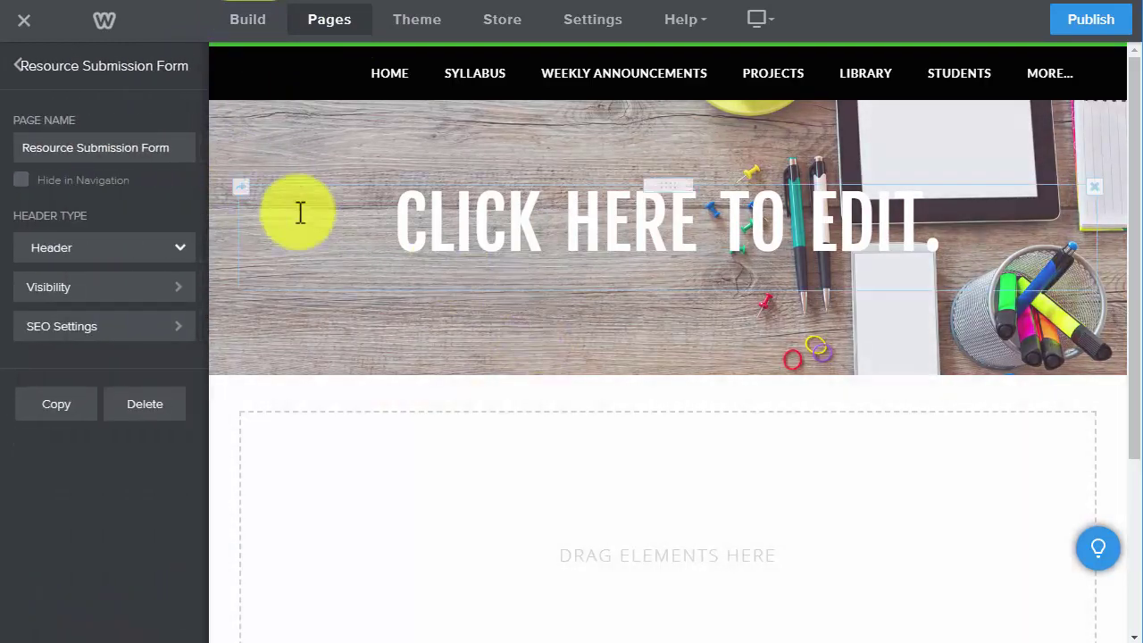
{"action": "left_click", "coordinate": [92, 254]}
{"action": "left_click", "coordinate": [83, 313]}
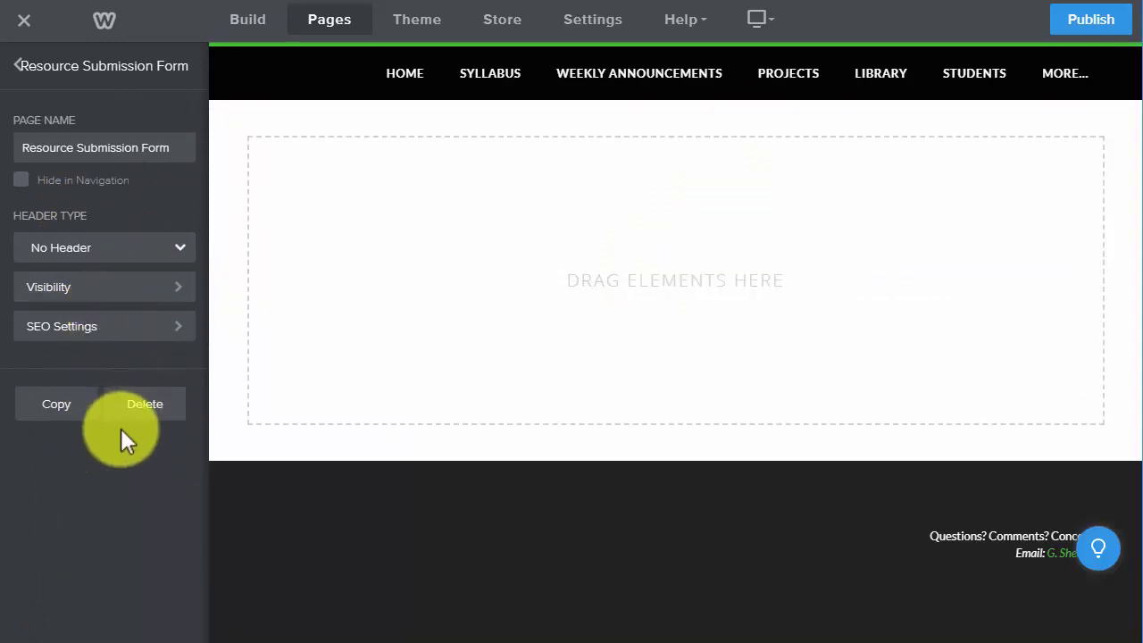
{"action": "left_click", "coordinate": [19, 72]}
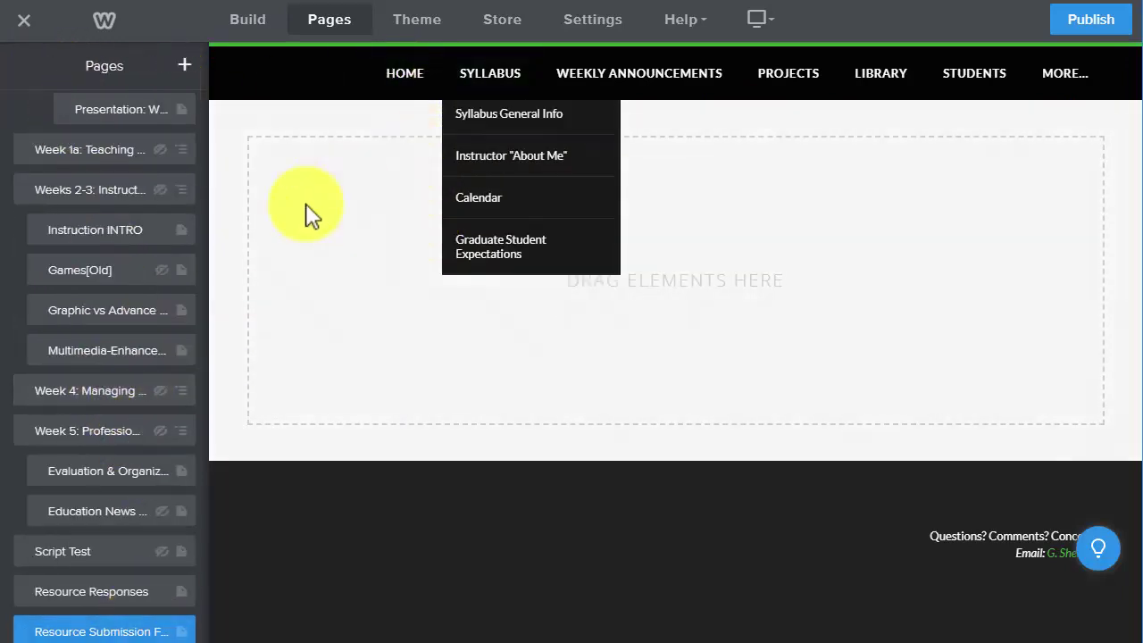
Step: Place an Embed Code element on the empty page and replace its placeholder HTML with the copied Google Form iframe code
{"action": "left_click", "coordinate": [245, 19]}
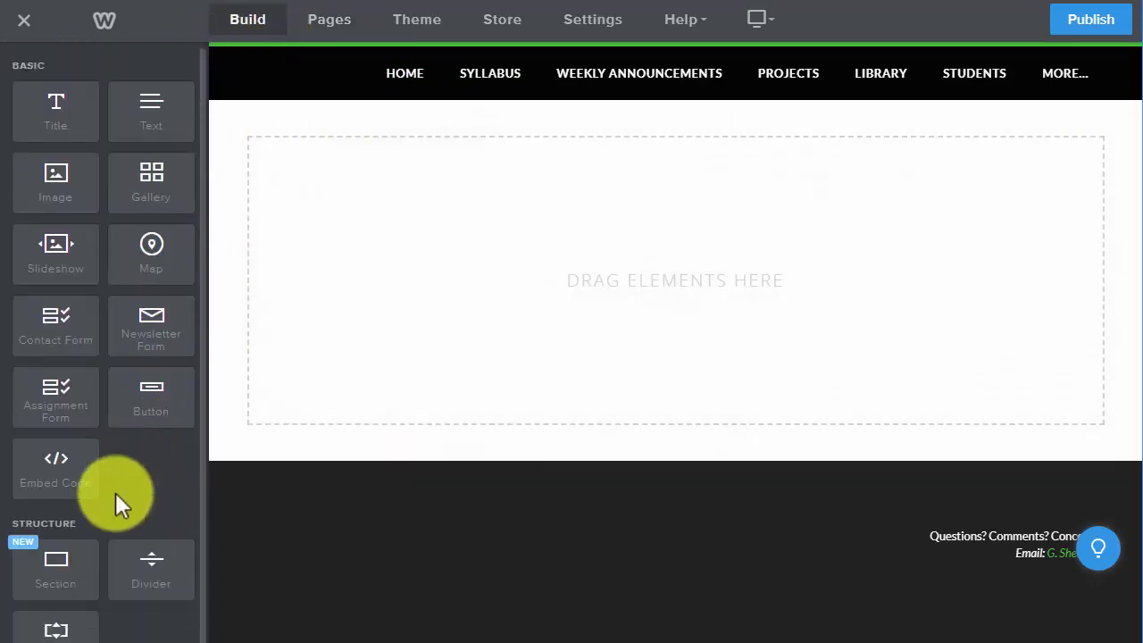
{"action": "left_click_drag", "start_coordinate": [94, 474], "coordinate": [420, 224]}
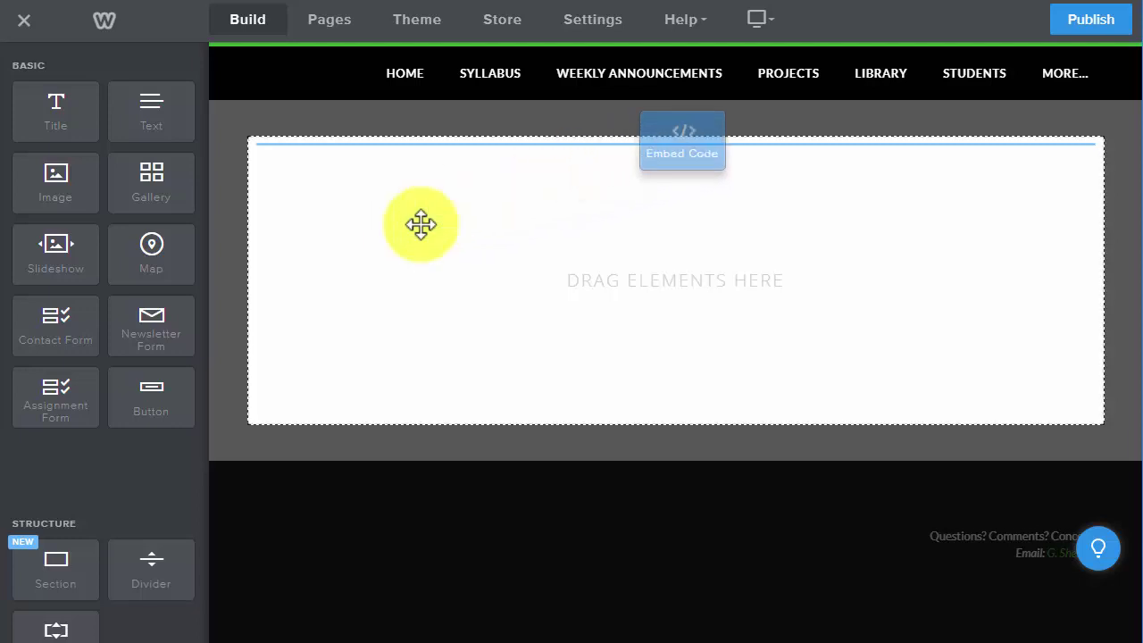
{"action": "left_click", "coordinate": [348, 159]}
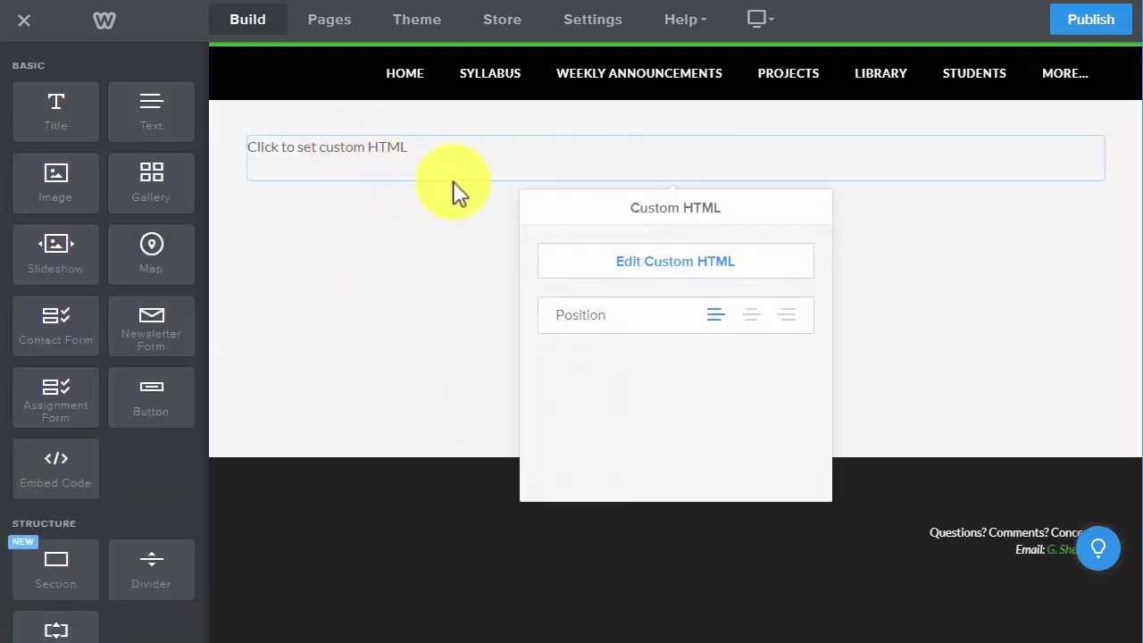
{"action": "left_click", "coordinate": [664, 271]}
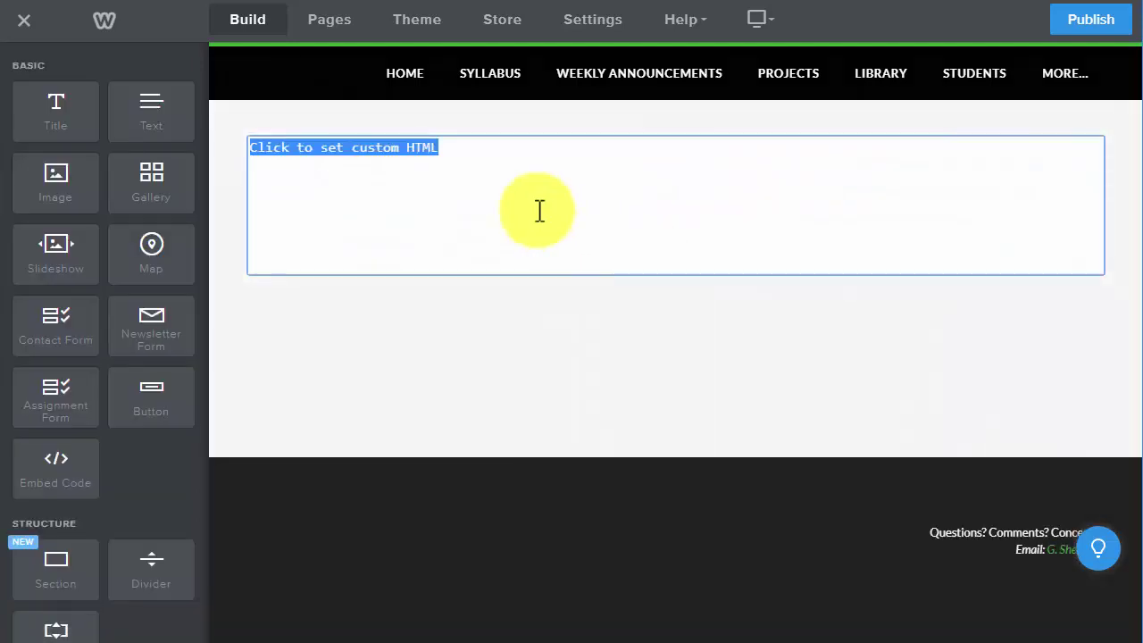
{"action": "type", "text": "<iframe src=\"https://docs.google.com/forms/d/e/1FAIpQLSeeBzGdzfxRC6o-2wKer-gjNBWrGL-750yvALHtK92WBjBJSA/viewform?embedded=true\" width=\"800\" height=\"1200\" frameborder=\"0\" marginheight=\"0\" marginwidth=\"0\">Loading...</iframe>"}
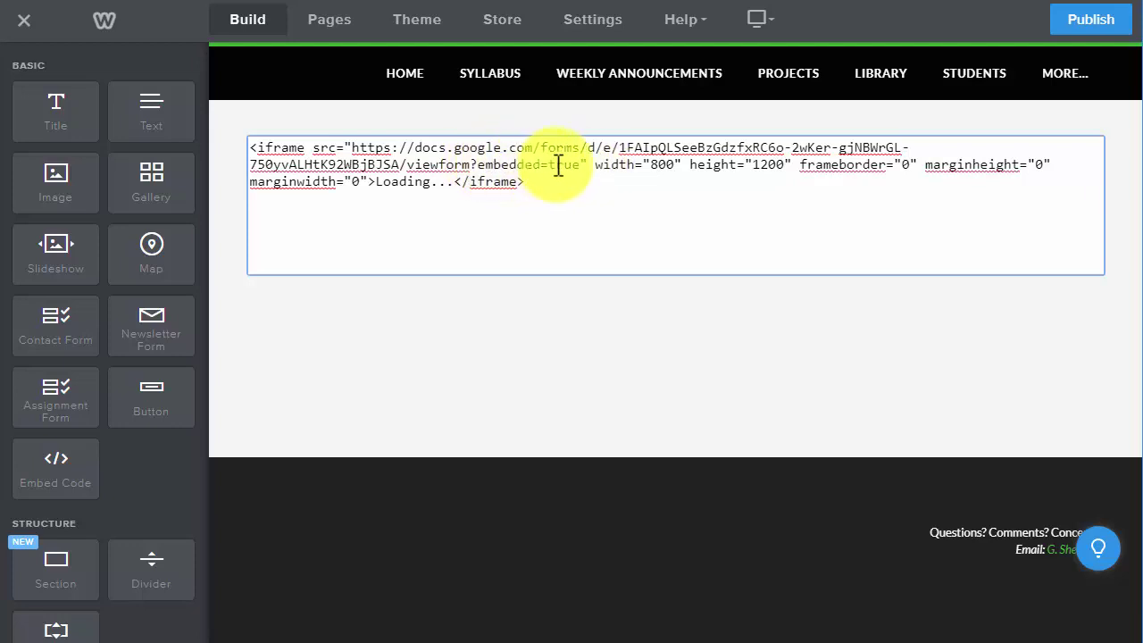
Step: Copy the width, height, frameborder, marginheight and marginwidth attributes from the form's iframe code, and review the embedded form on the page
{"action": "left_click_drag", "start_coordinate": [595, 166], "coordinate": [793, 166]}
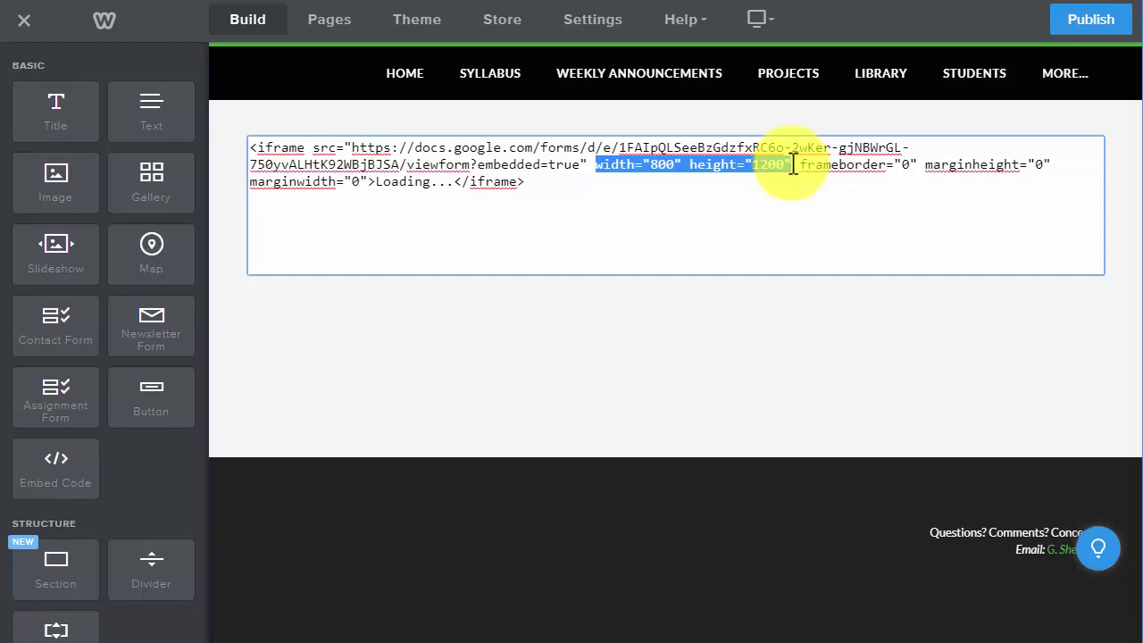
{"action": "left_click", "coordinate": [791, 215]}
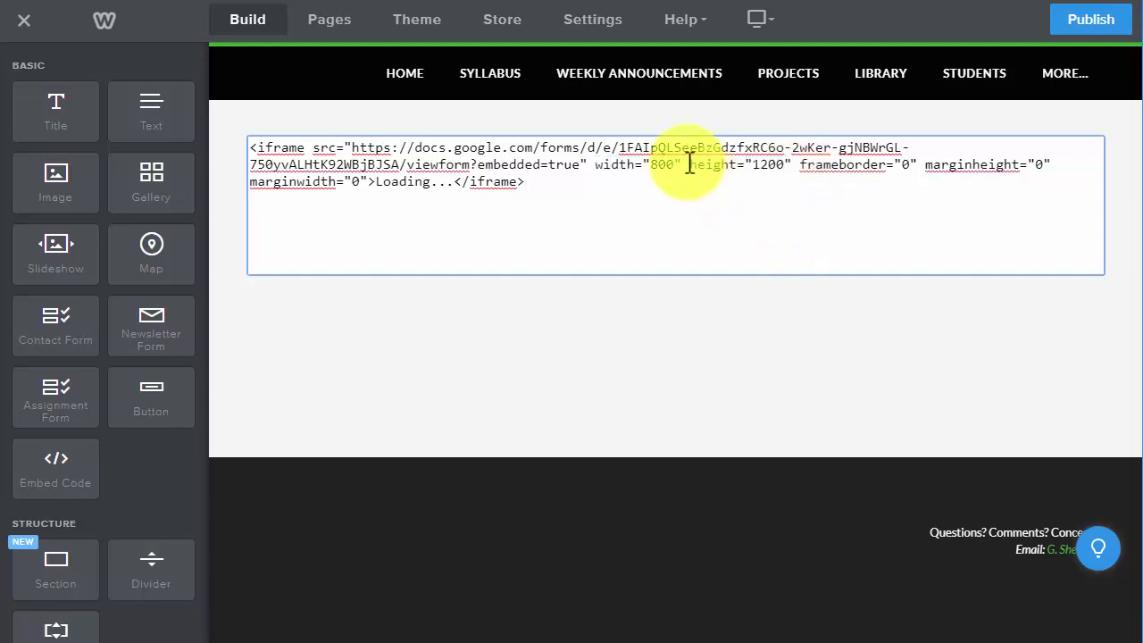
{"action": "left_click_drag", "start_coordinate": [596, 168], "coordinate": [367, 183]}
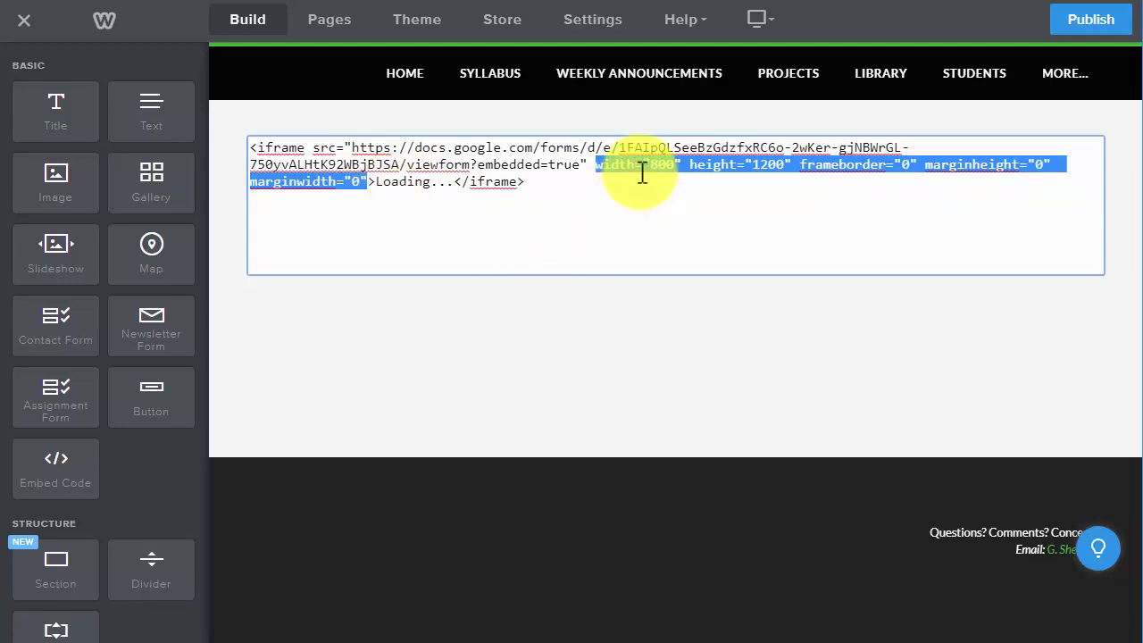
{"action": "right_click", "coordinate": [698, 168]}
{"action": "left_click", "coordinate": [751, 224]}
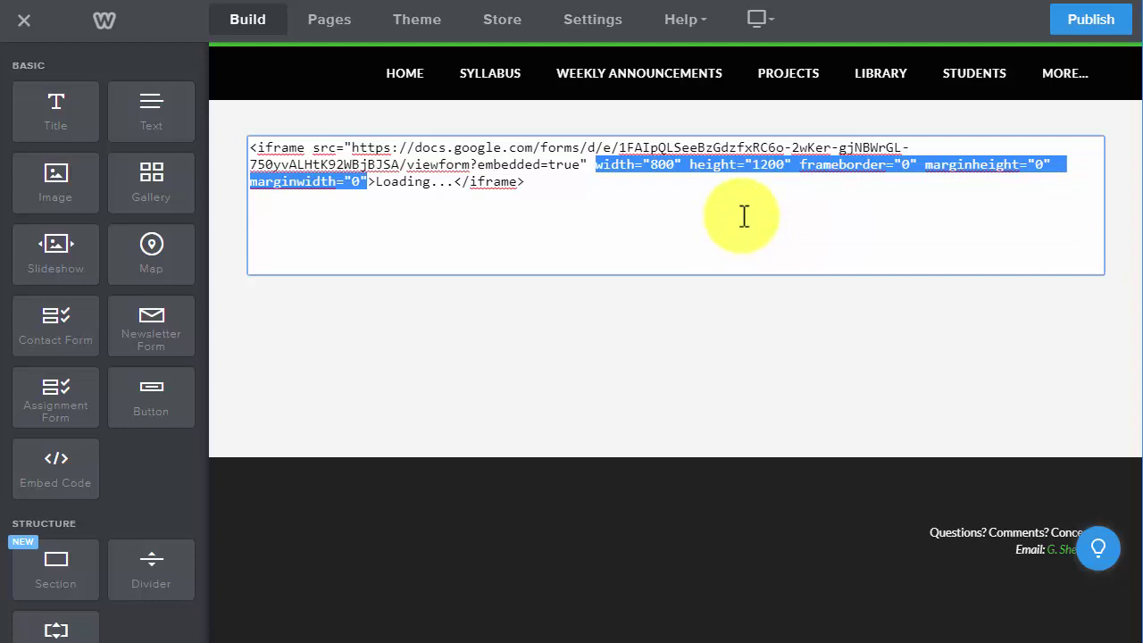
{"action": "left_click", "coordinate": [746, 410]}
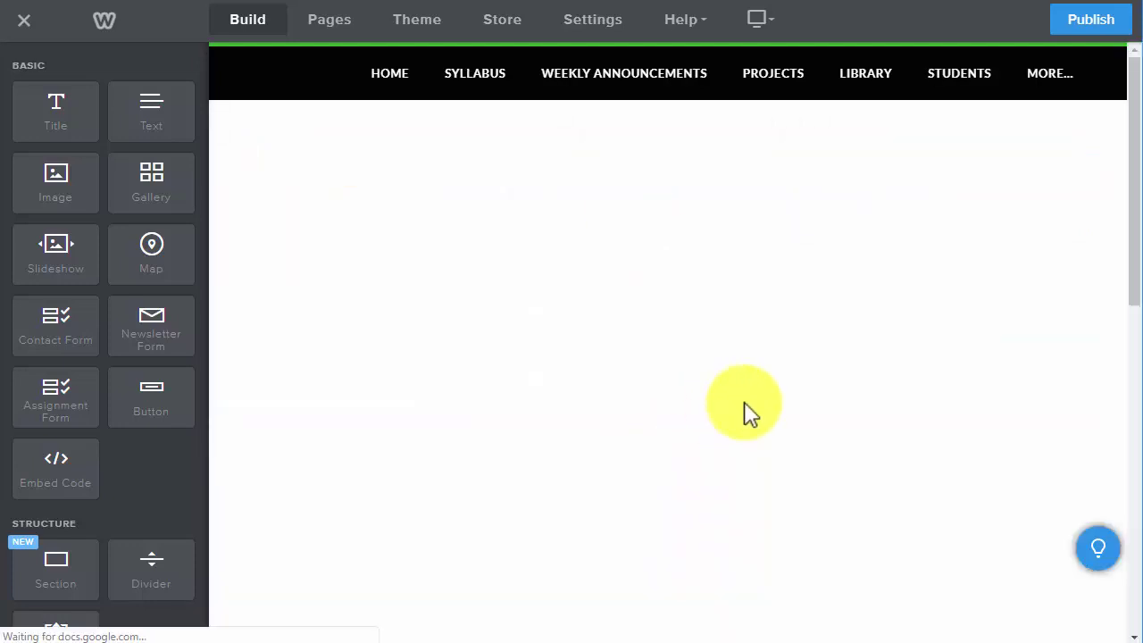
{"action": "scroll", "coordinate": [992, 295], "scroll_direction": "down", "scroll_amount": 3}
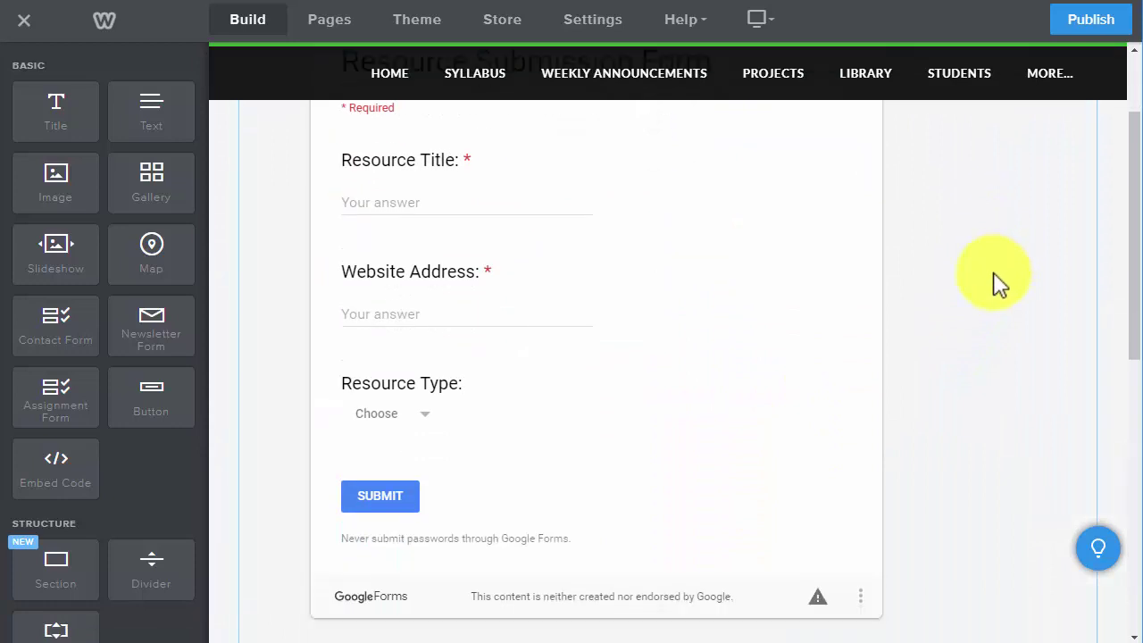
{"action": "scroll", "coordinate": [999, 284], "scroll_direction": "down", "scroll_amount": 3}
{"action": "scroll", "coordinate": [991, 290], "scroll_direction": "up", "scroll_amount": 5}
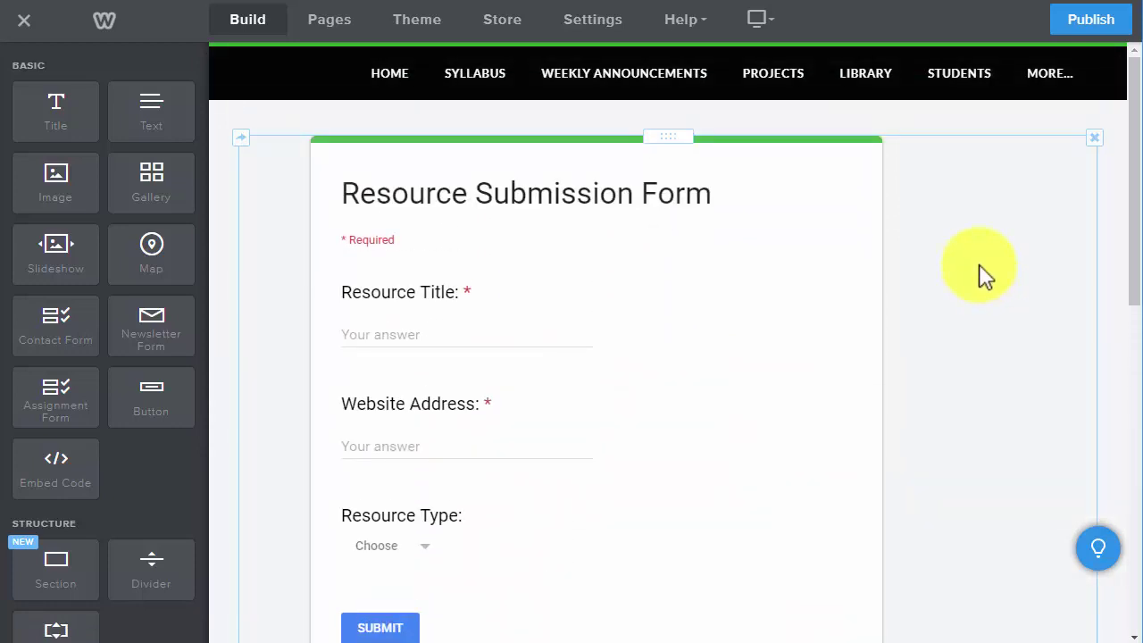
Step: Check the full length of the embedded form on the Resource Submission Form page
{"action": "scroll", "coordinate": [985, 275], "scroll_direction": "down", "scroll_amount": 6}
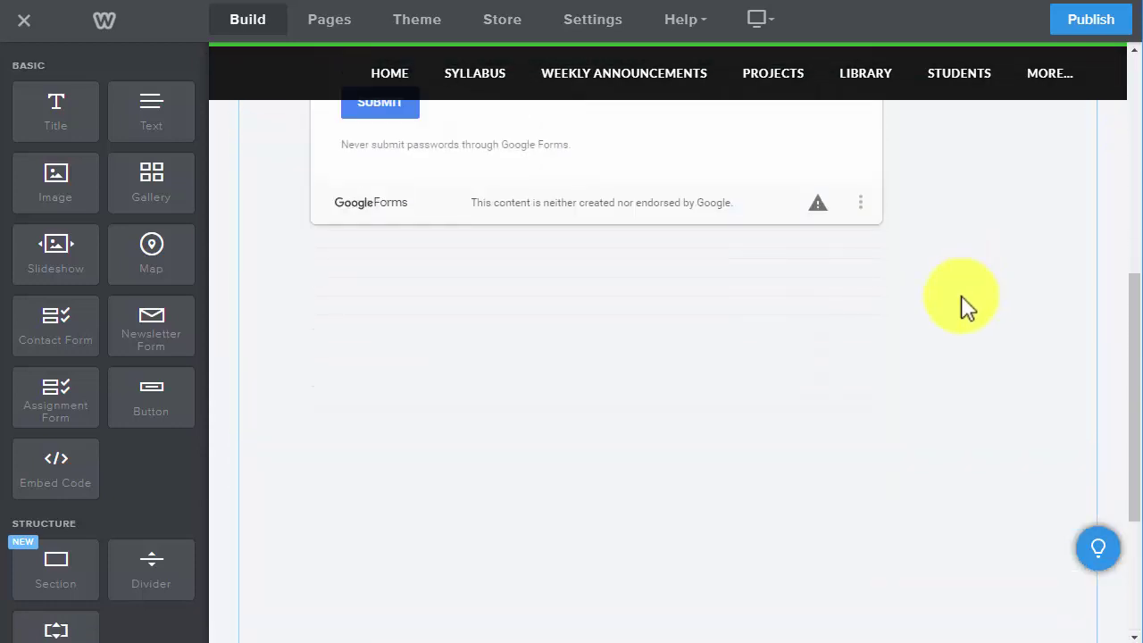
{"action": "scroll", "coordinate": [967, 306], "scroll_direction": "up", "scroll_amount": 6}
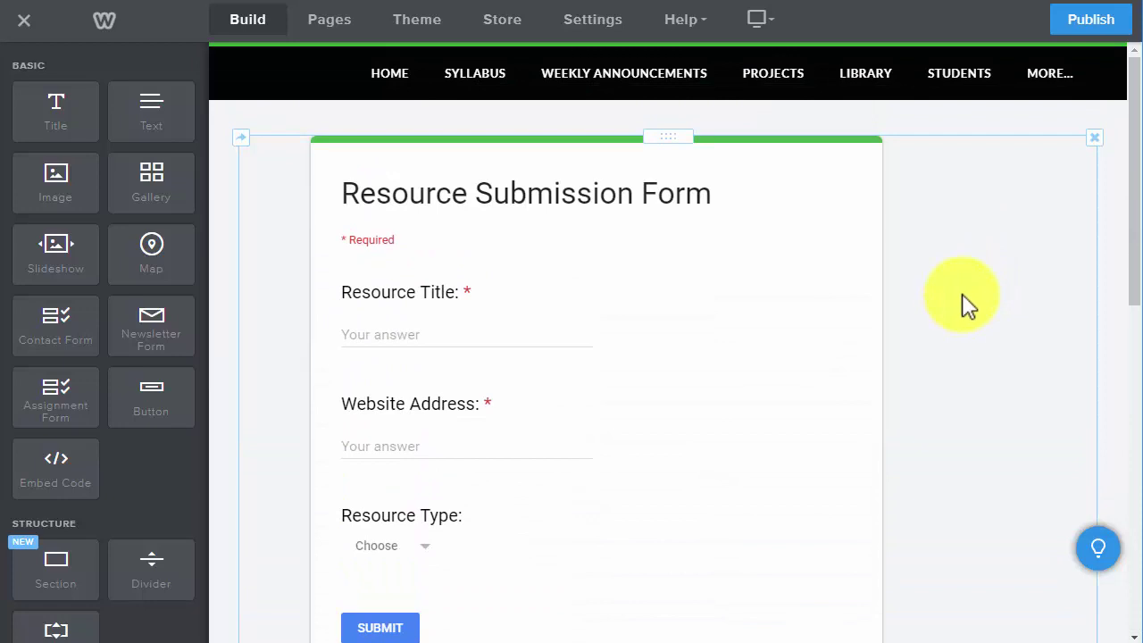
{"action": "left_click", "coordinate": [393, 334]}
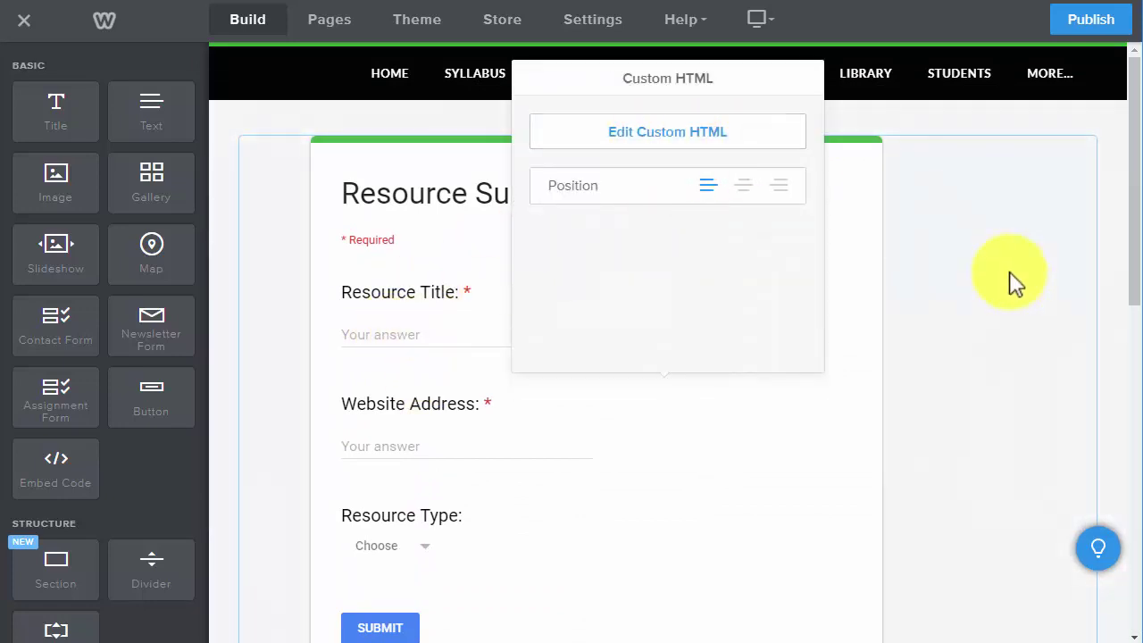
{"action": "left_click", "coordinate": [1114, 242]}
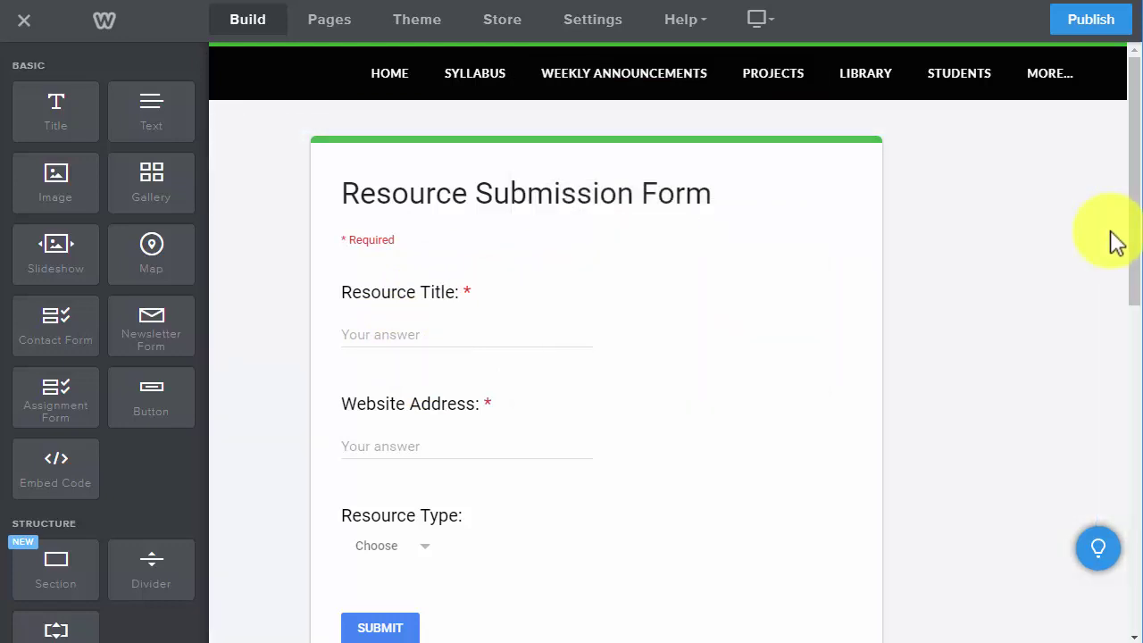
{"action": "scroll", "coordinate": [1034, 296], "scroll_direction": "down", "scroll_amount": 3}
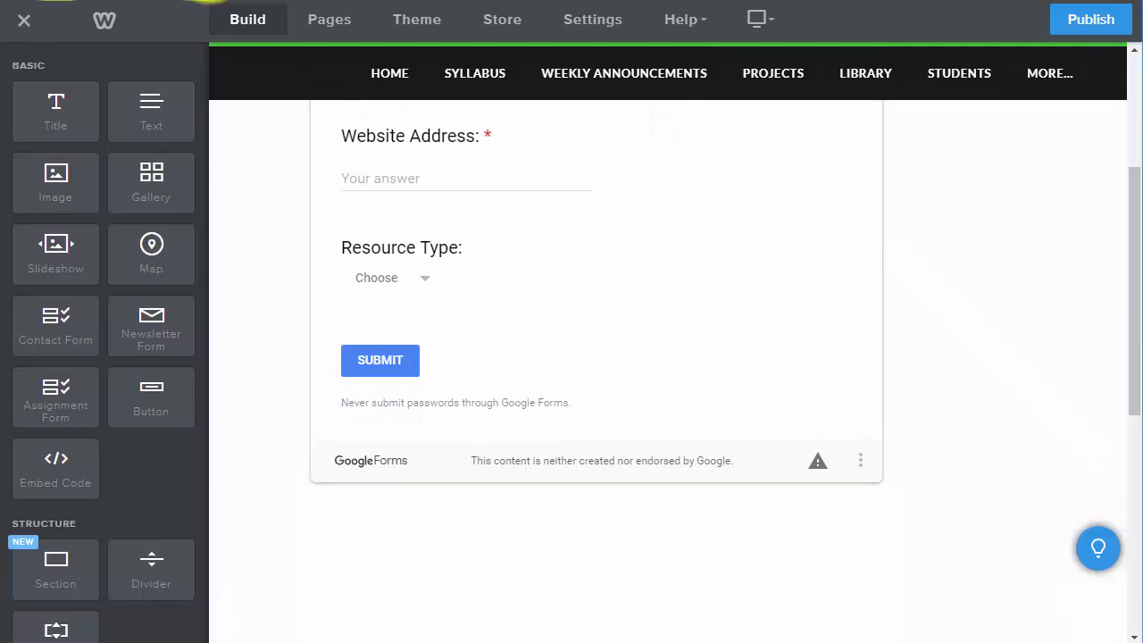
Step: On the Resource Responses page, add width="800" height="1200" frameborder="0" marginheight="0" marginwidth="0" to the embedded spreadsheet's iframe code
{"action": "left_click", "coordinate": [330, 19]}
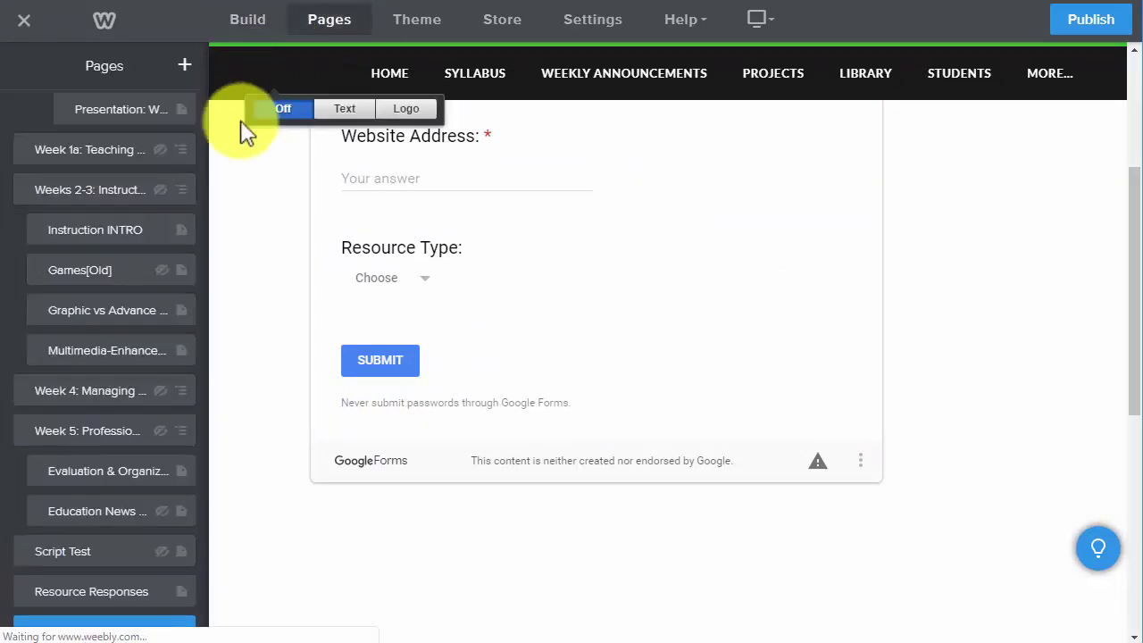
{"action": "left_click", "coordinate": [89, 596]}
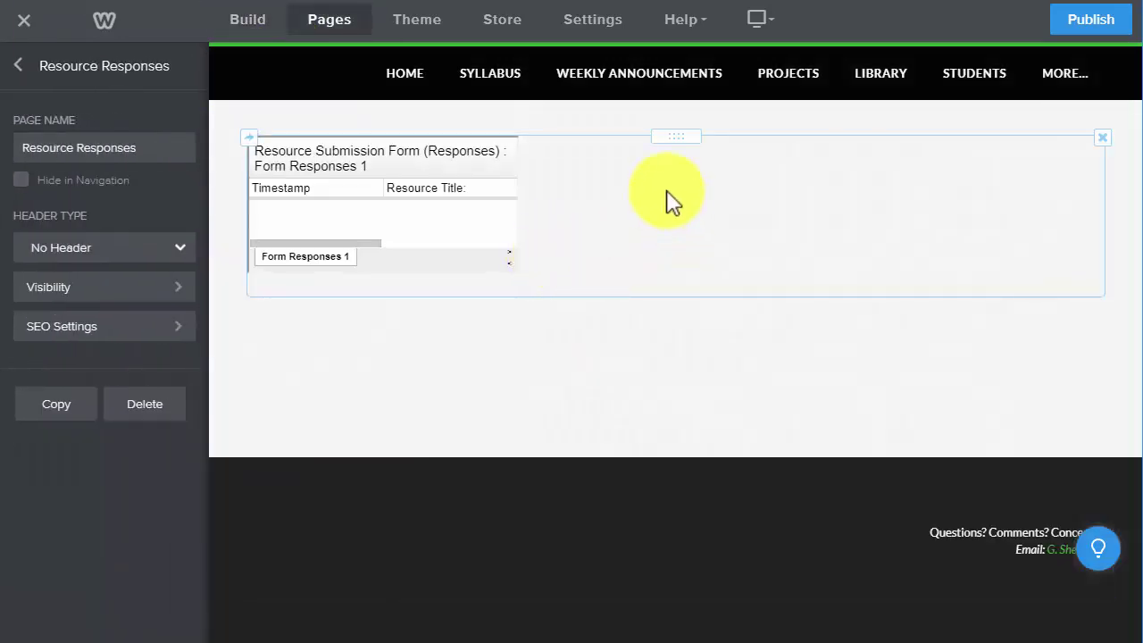
{"action": "left_click", "coordinate": [625, 187]}
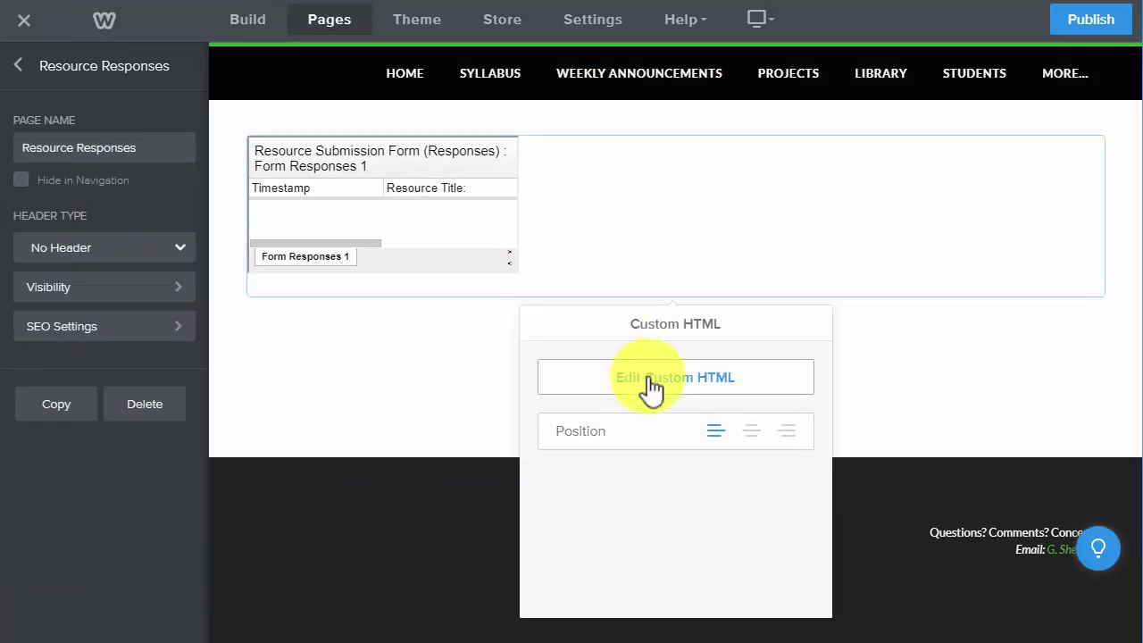
{"action": "left_click", "coordinate": [647, 393]}
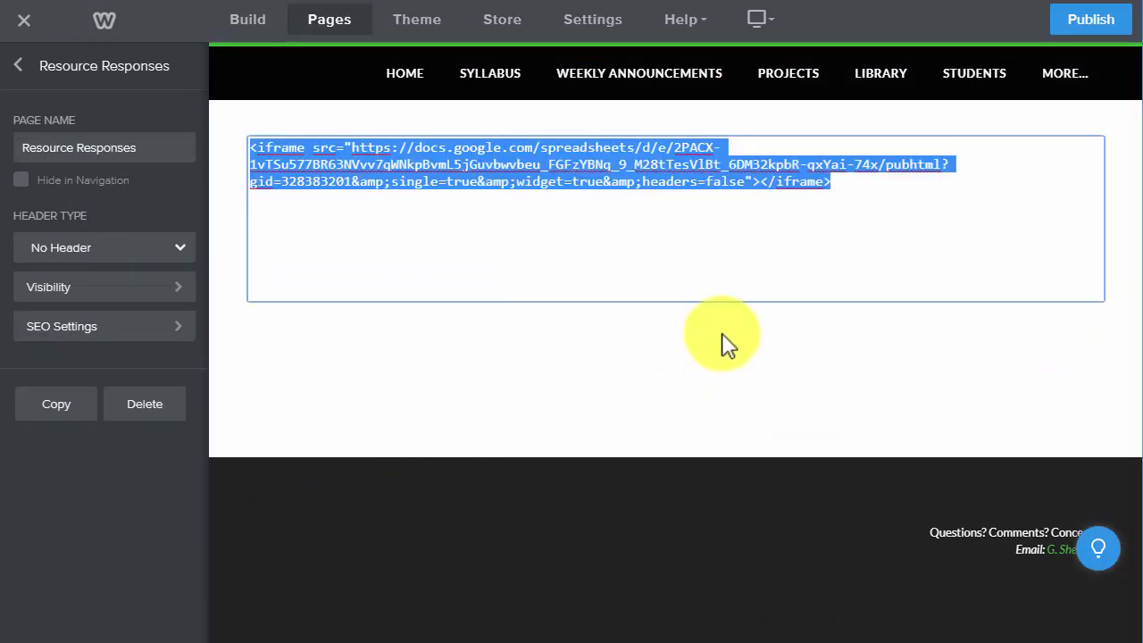
{"action": "left_click", "coordinate": [742, 186]}
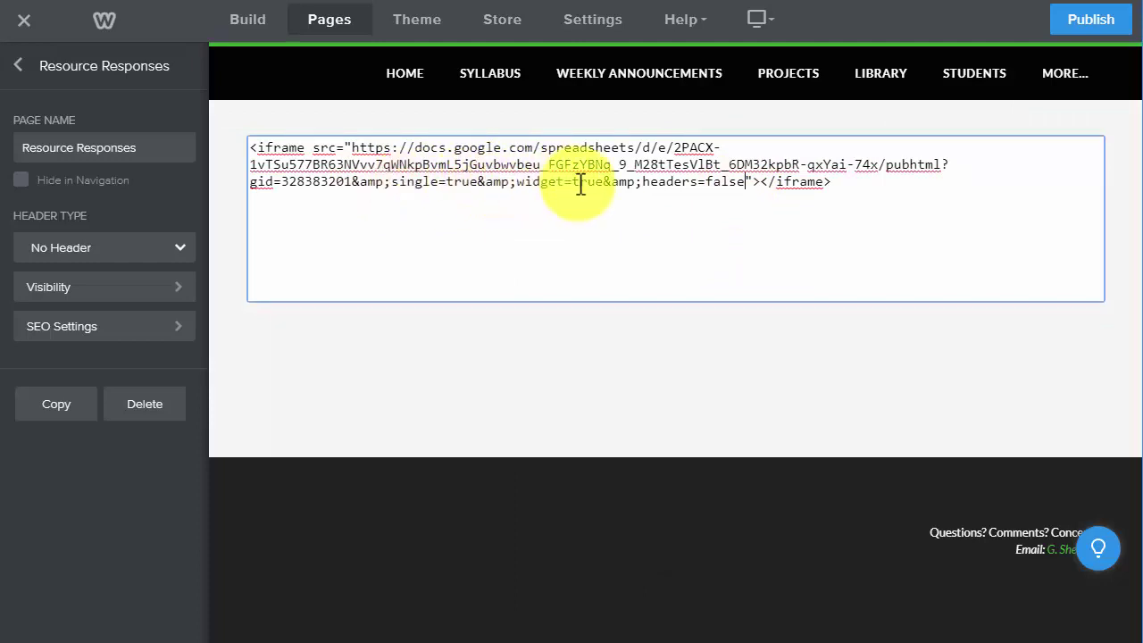
{"action": "left_click", "coordinate": [747, 181]}
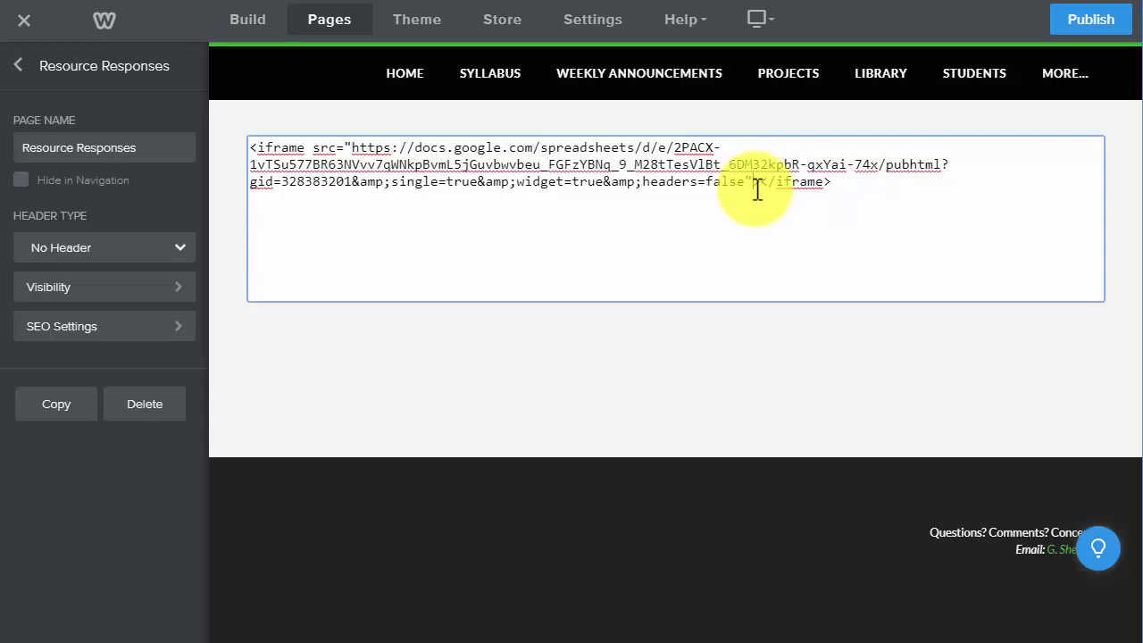
{"action": "type", "text": "width=\"800\" height=\"1200\" frameborder=\"0\" marginheight=\"0\" marginwidth=\"0\""}
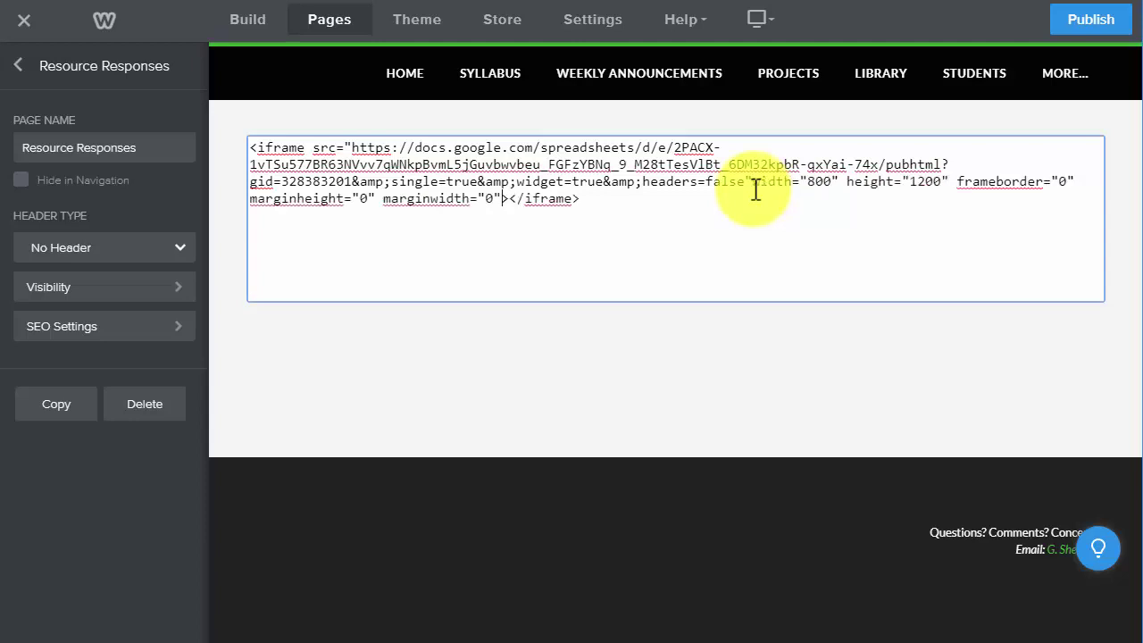
{"action": "left_click", "coordinate": [752, 183]}
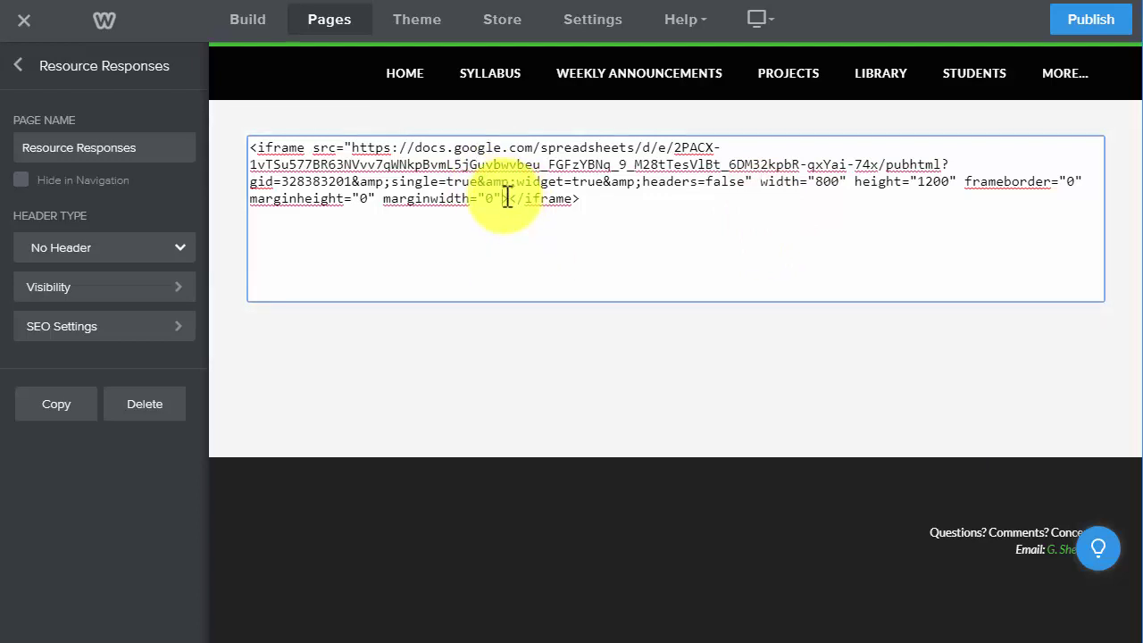
{"action": "left_click", "coordinate": [998, 366]}
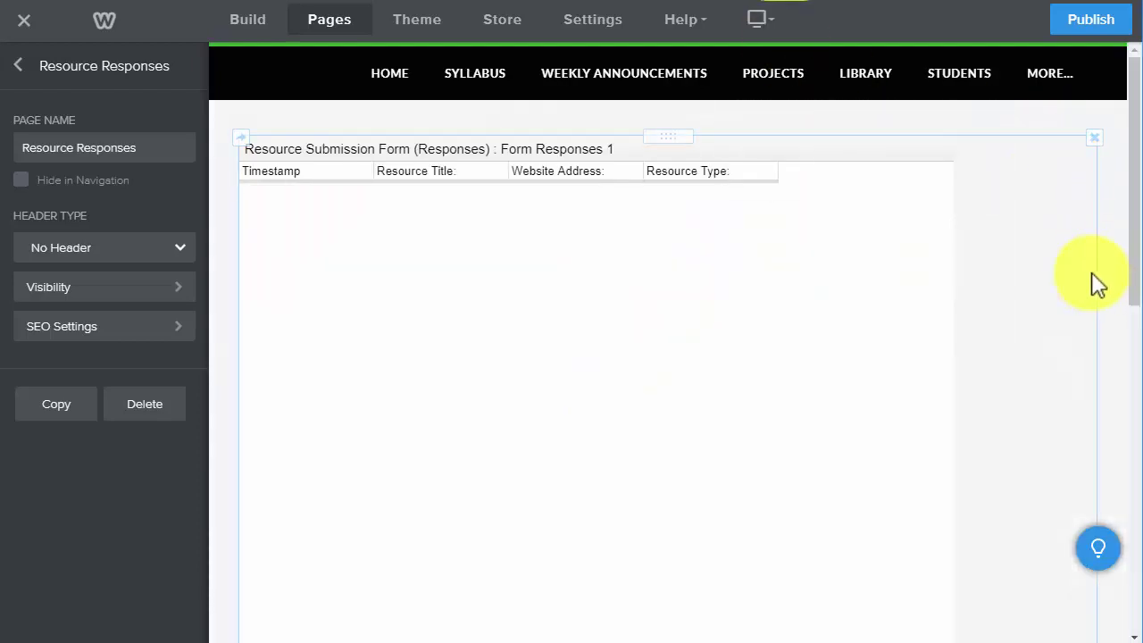
Step: Examine the embedded response sheet's display area and column headings on the Resource Responses page
{"action": "scroll", "coordinate": [1093, 268], "scroll_direction": "down", "scroll_amount": 5}
{"action": "scroll", "coordinate": [1076, 281], "scroll_direction": "up", "scroll_amount": 2}
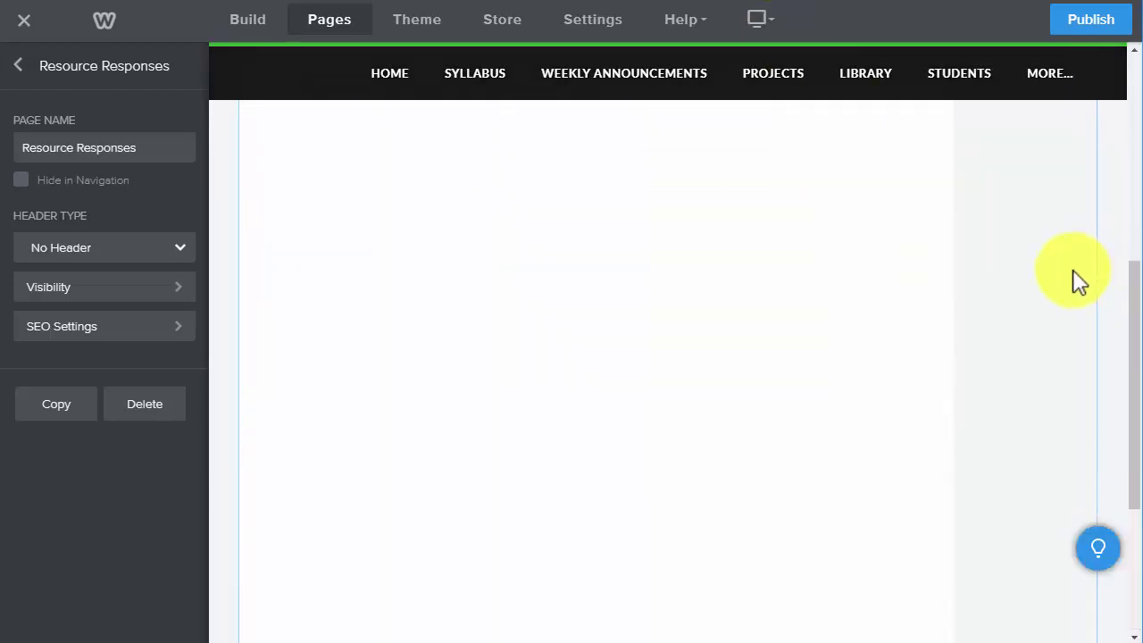
{"action": "scroll", "coordinate": [1078, 281], "scroll_direction": "up", "scroll_amount": 3}
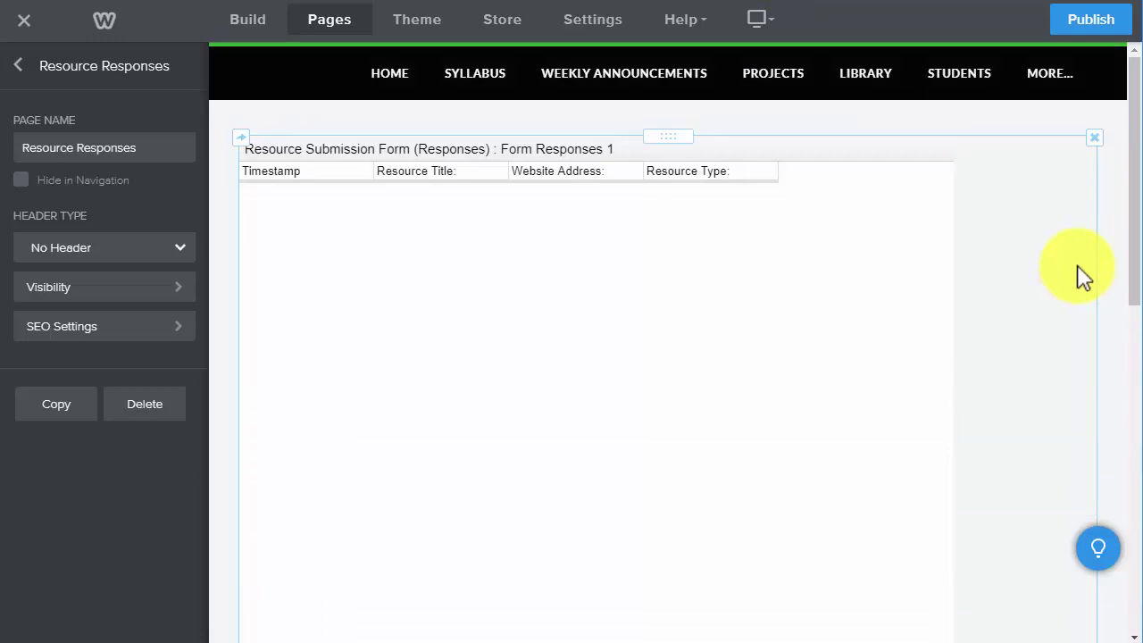
{"action": "scroll", "coordinate": [1083, 272], "scroll_direction": "down", "scroll_amount": 2}
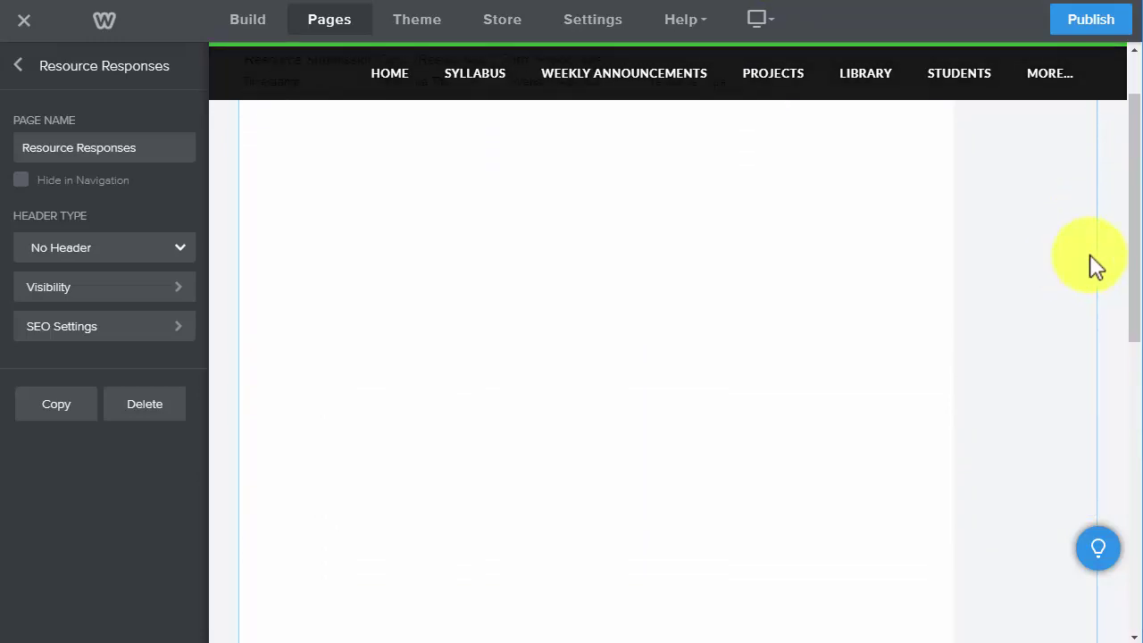
{"action": "scroll", "coordinate": [1092, 266], "scroll_direction": "up", "scroll_amount": 2}
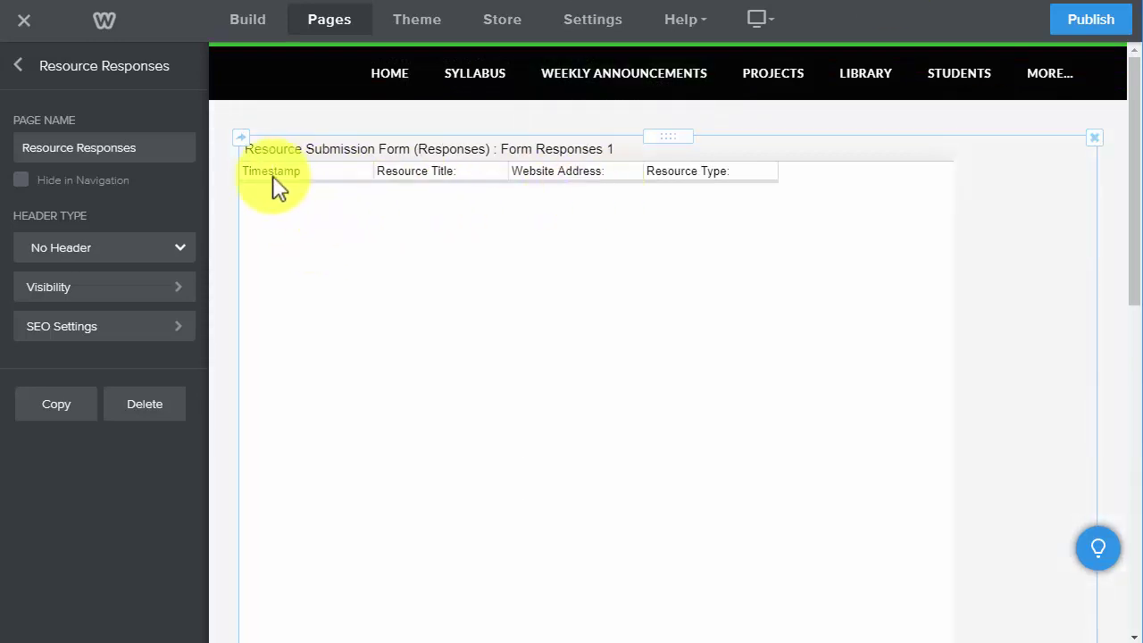
{"action": "left_click", "coordinate": [302, 185]}
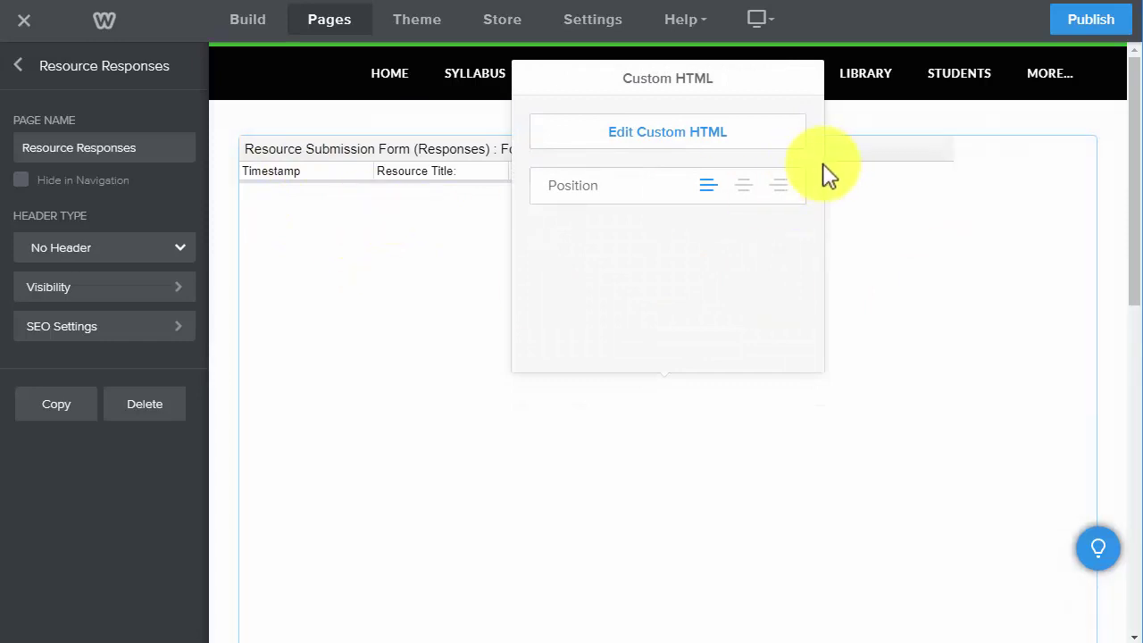
{"action": "left_click", "coordinate": [1110, 184]}
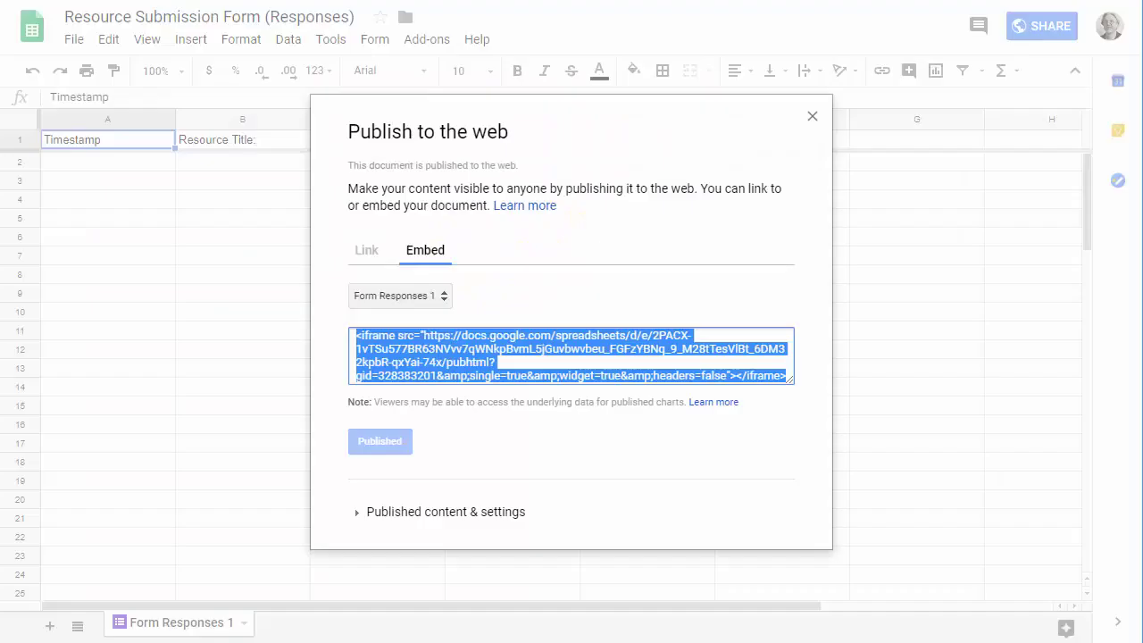
Step: In the Google Sheets responses spreadsheet, close the Publish to the web dialog and hide the Timestamp column
{"action": "left_click", "coordinate": [812, 119]}
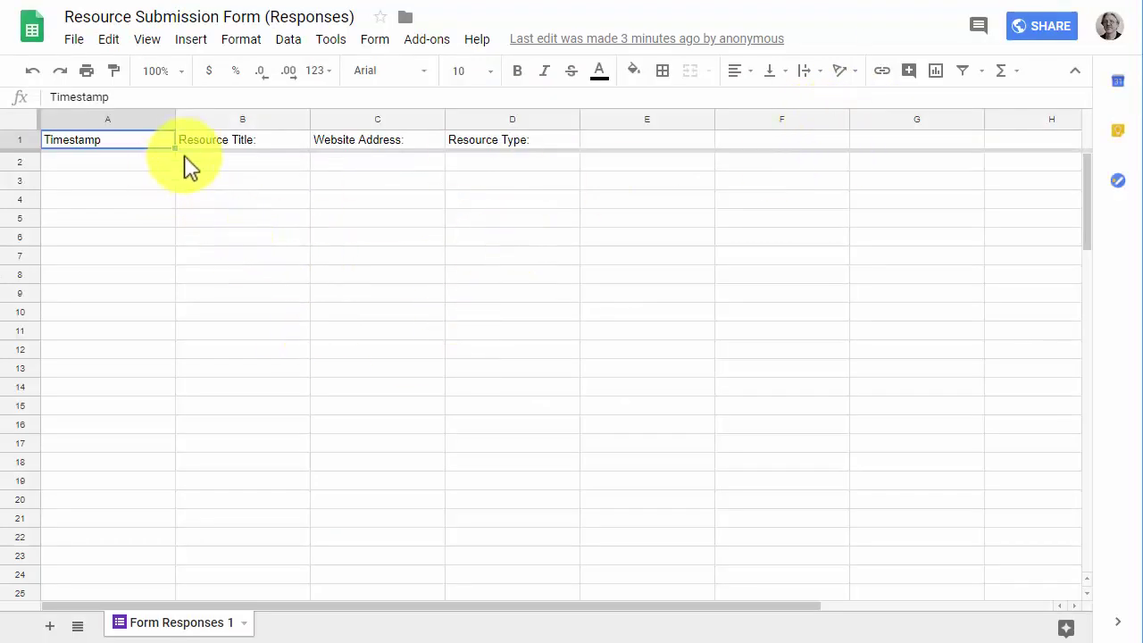
{"action": "right_click", "coordinate": [123, 117]}
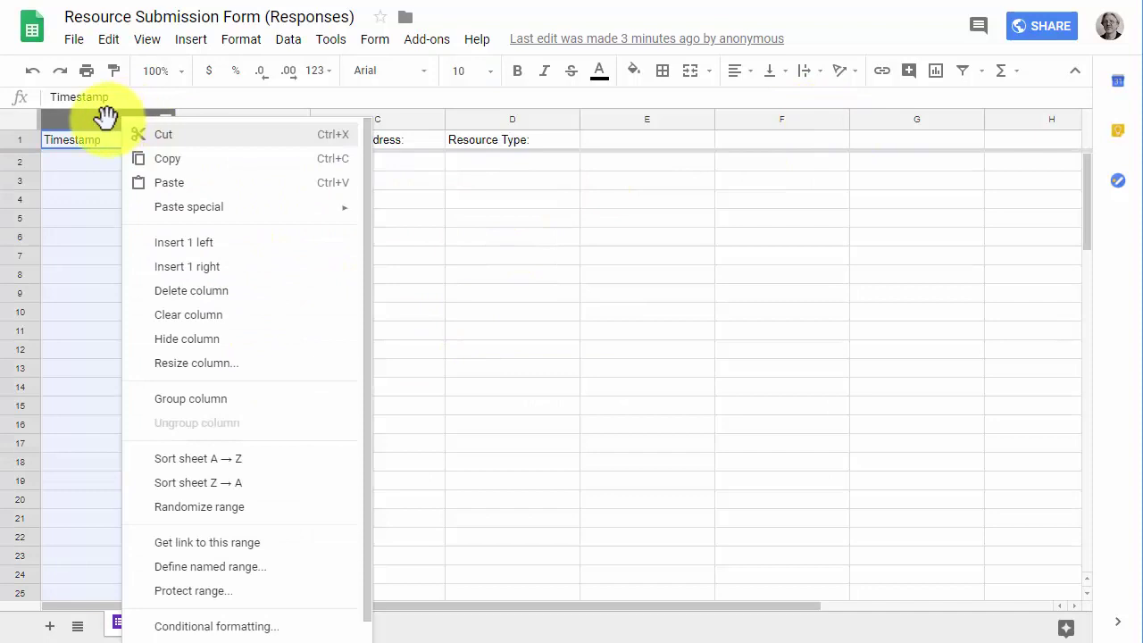
{"action": "left_click", "coordinate": [183, 340]}
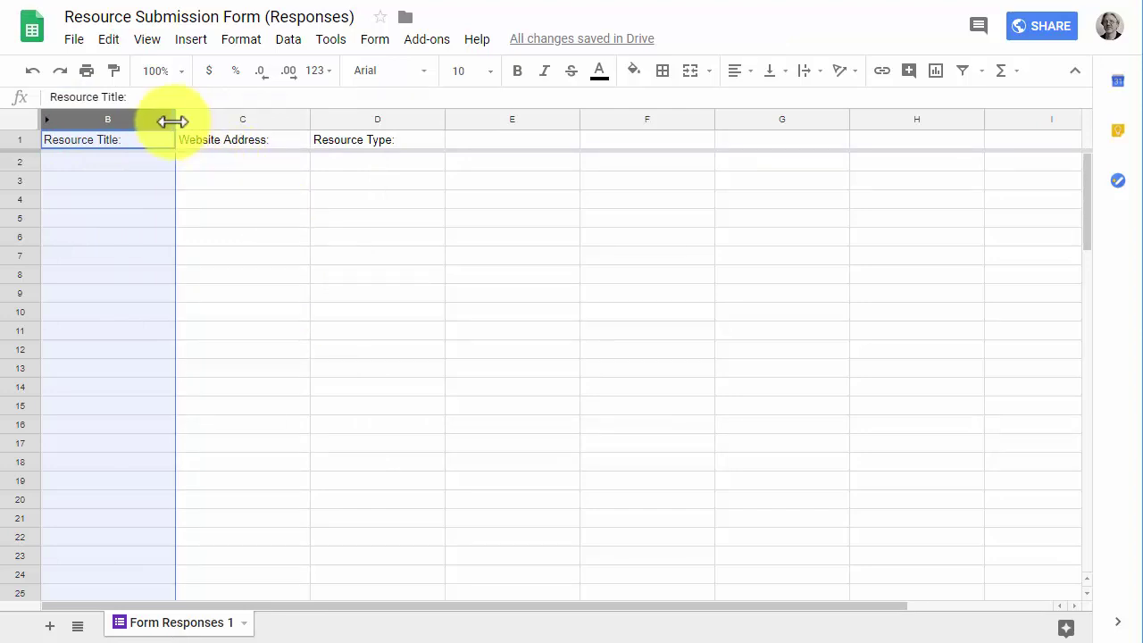
Step: Widen the Resource Title and Website Address columns, and widen the empty column E as well
{"action": "left_click_drag", "start_coordinate": [173, 121], "coordinate": [246, 117]}
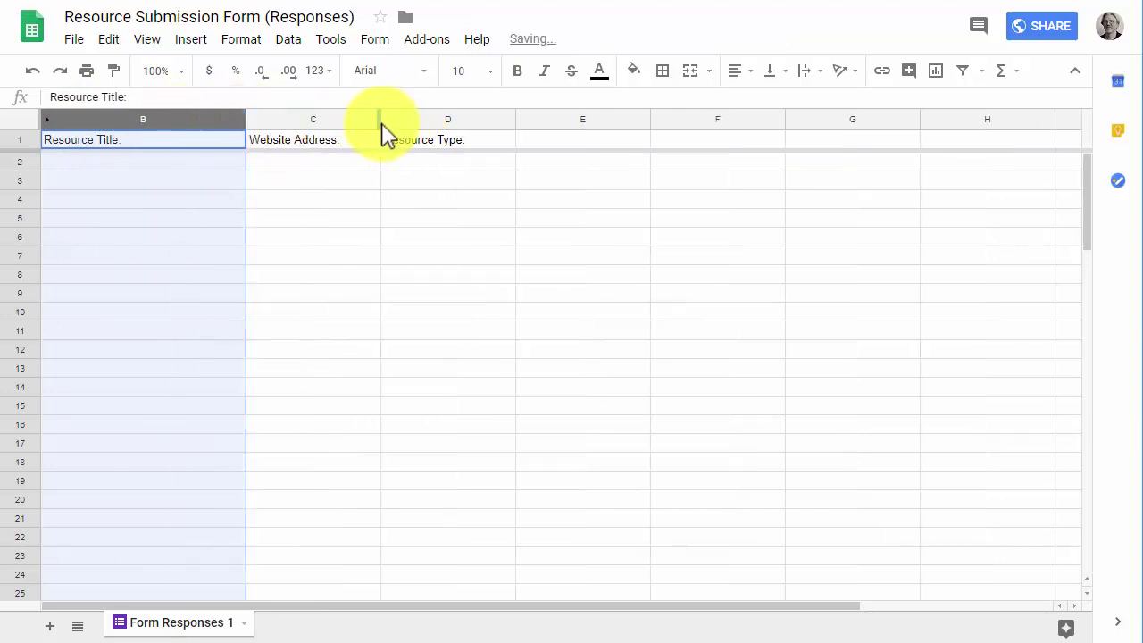
{"action": "left_click", "coordinate": [375, 123]}
{"action": "right_click", "coordinate": [380, 125]}
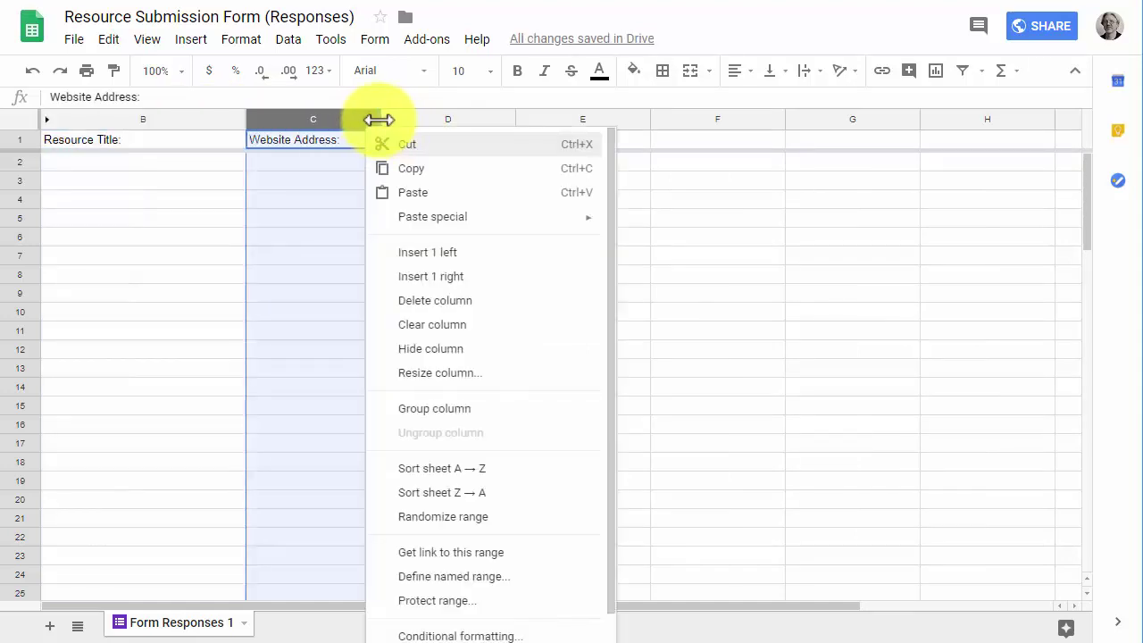
{"action": "key", "text": "Escape"}
{"action": "left_click_drag", "start_coordinate": [380, 121], "coordinate": [474, 118]}
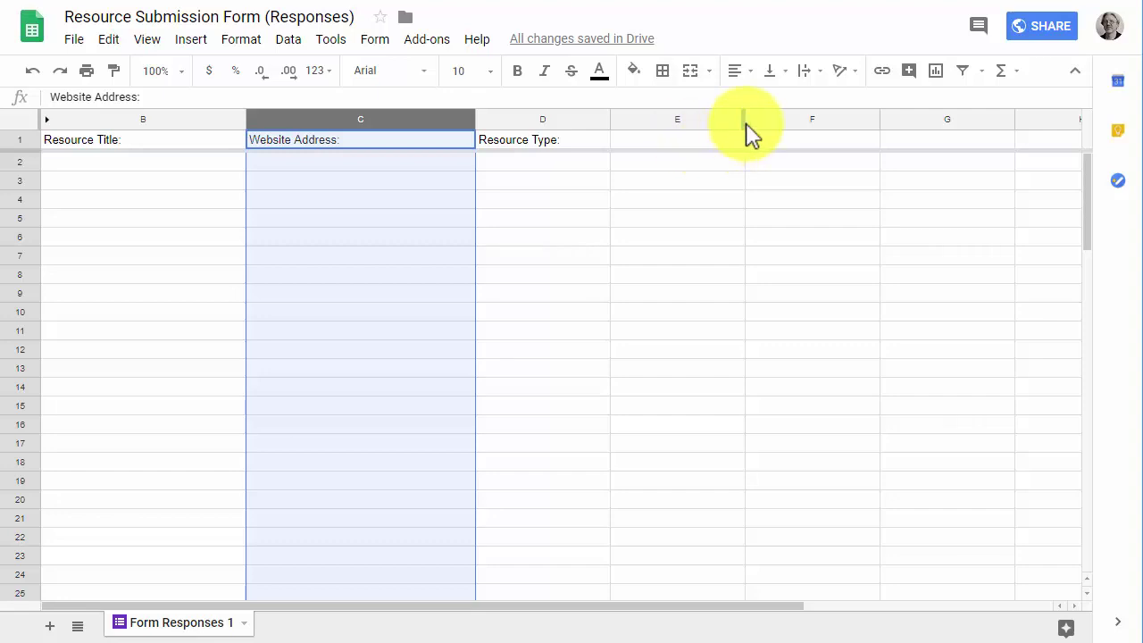
{"action": "left_click_drag", "start_coordinate": [745, 132], "coordinate": [952, 119]}
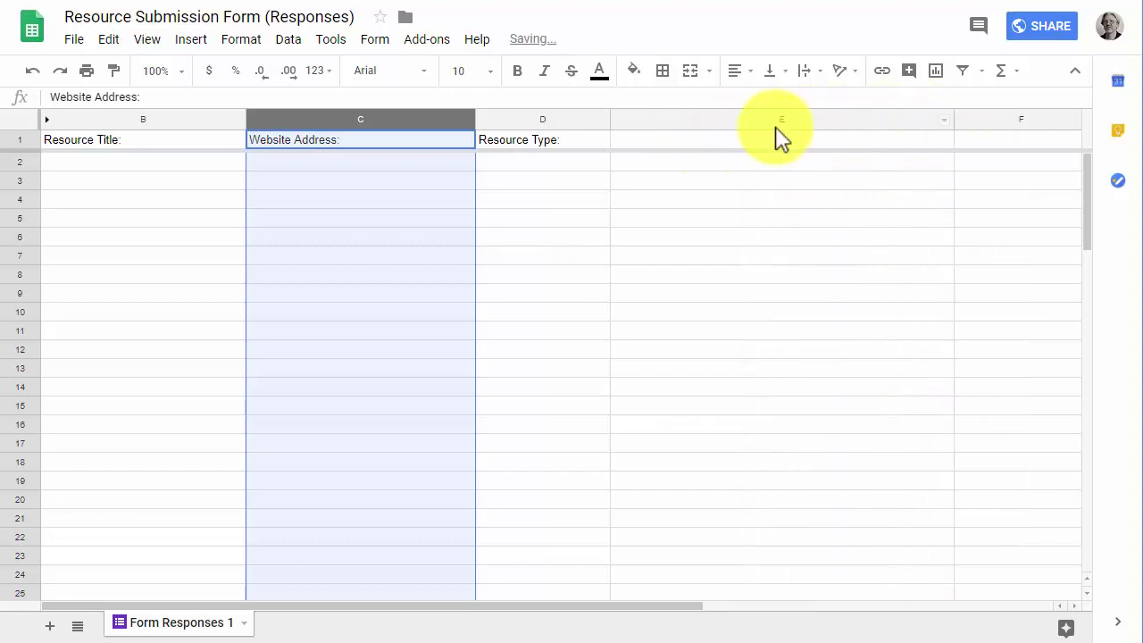
{"action": "left_click", "coordinate": [758, 143]}
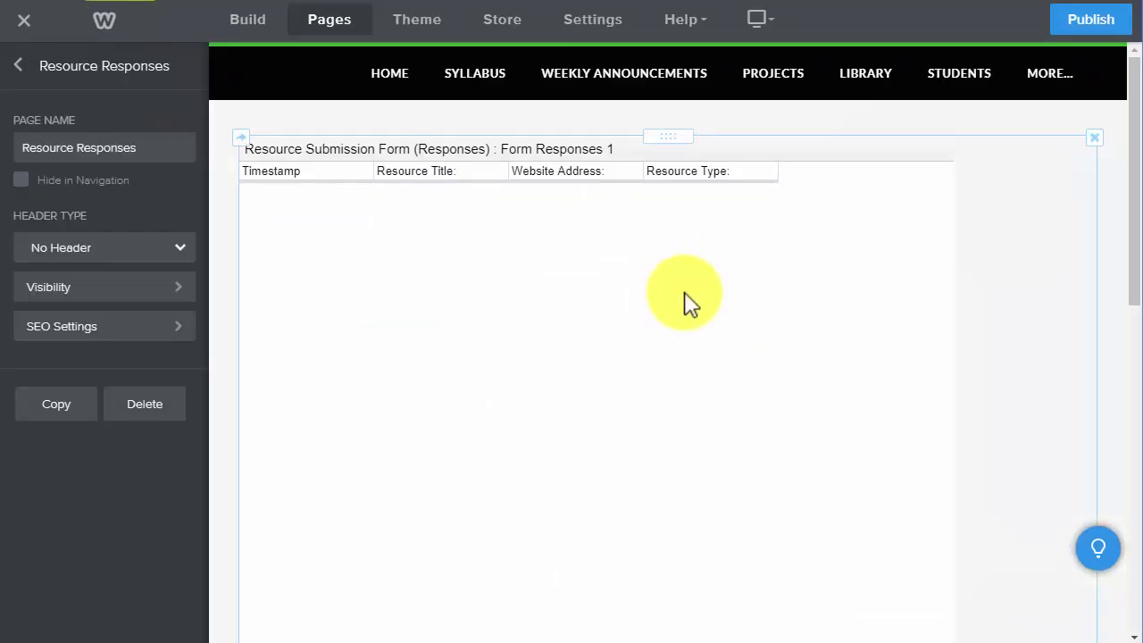
Step: Switch back to the Weebly editor, reload it and reopen the Resource Responses page
{"action": "right_click", "coordinate": [572, 270]}
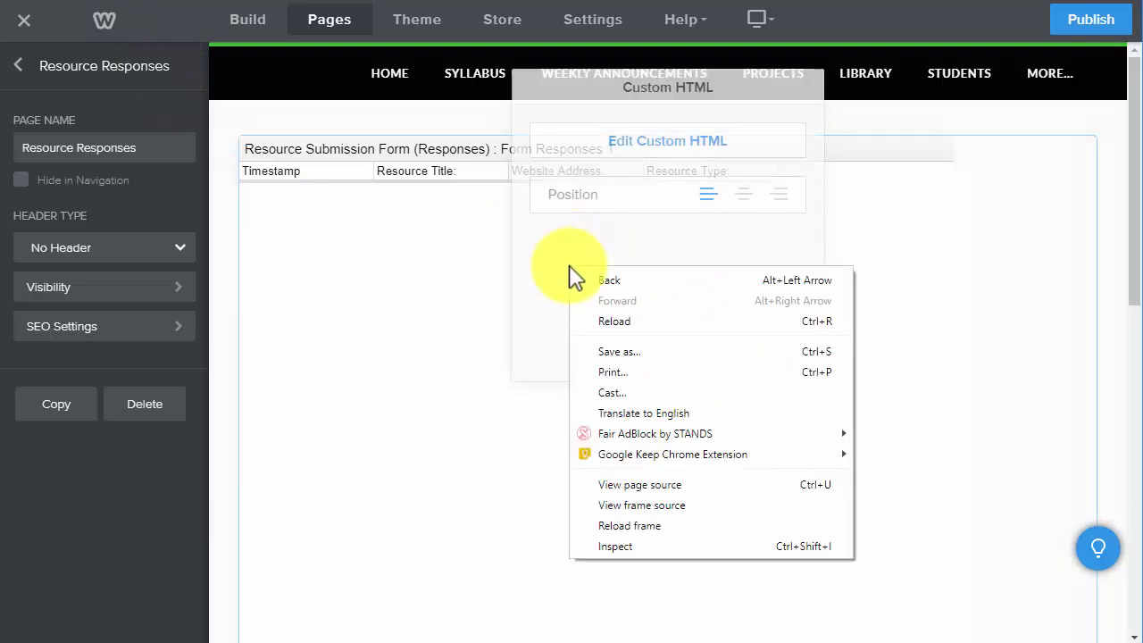
{"action": "left_click", "coordinate": [652, 527]}
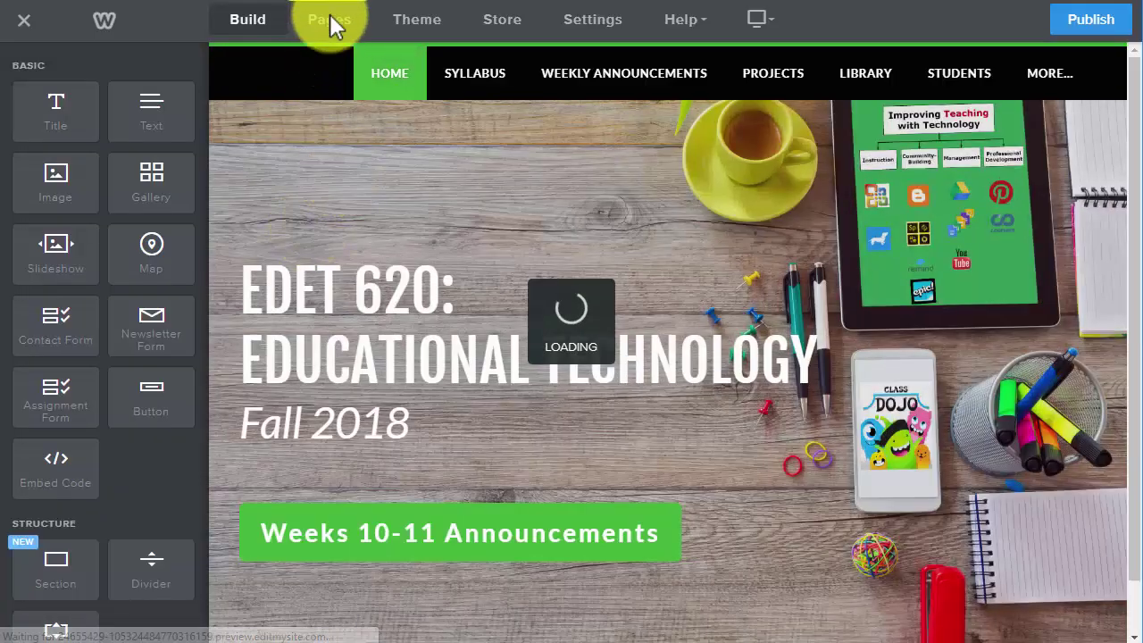
{"action": "left_click", "coordinate": [330, 25]}
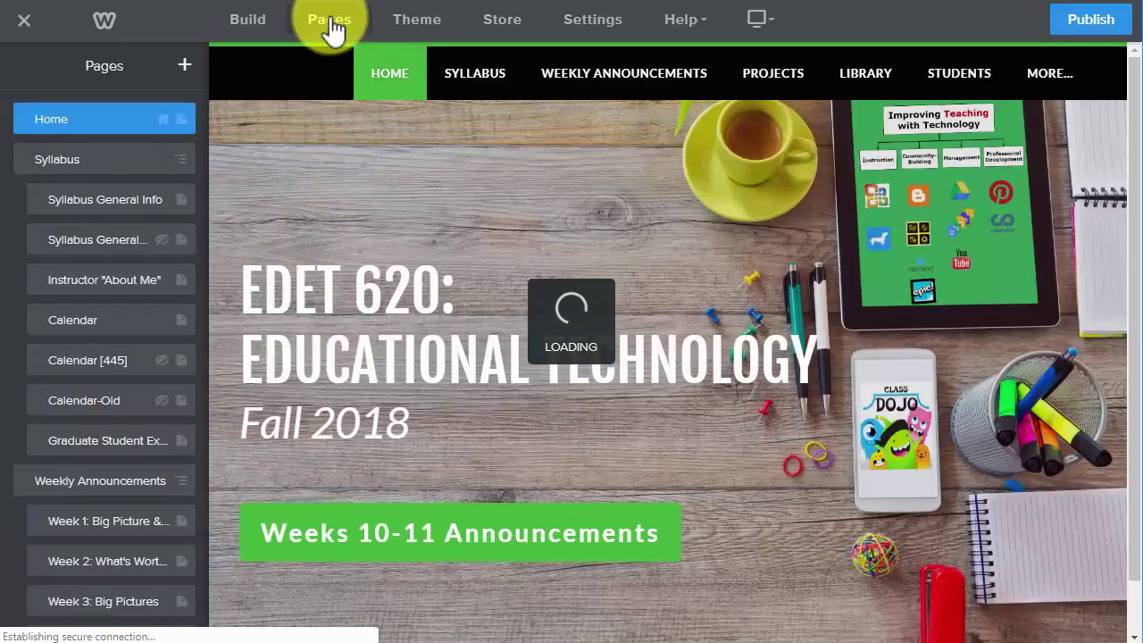
{"action": "scroll", "coordinate": [79, 327], "scroll_direction": "down", "scroll_amount": 10}
{"action": "scroll", "coordinate": [76, 384], "scroll_direction": "down", "scroll_amount": 15}
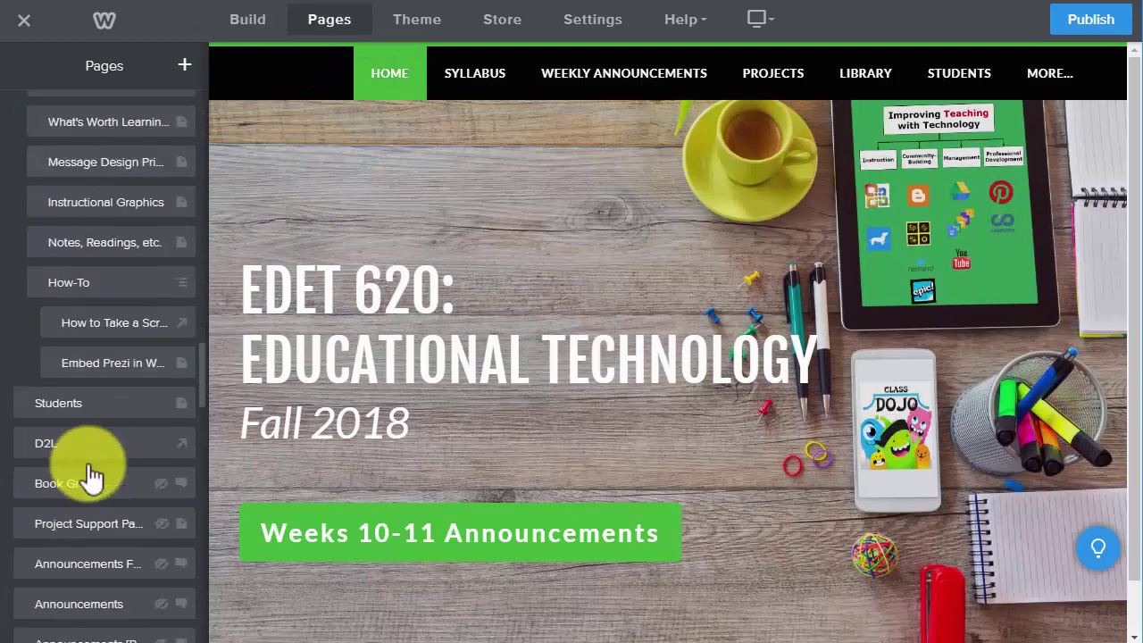
{"action": "scroll", "coordinate": [116, 572], "scroll_direction": "down", "scroll_amount": 5}
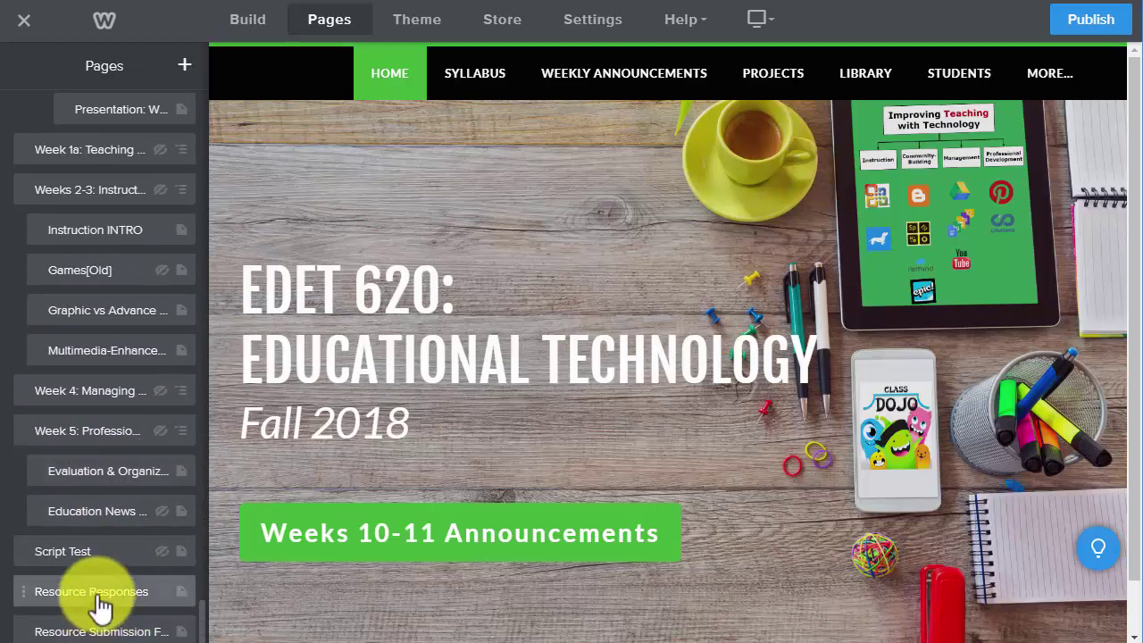
{"action": "left_click", "coordinate": [100, 598]}
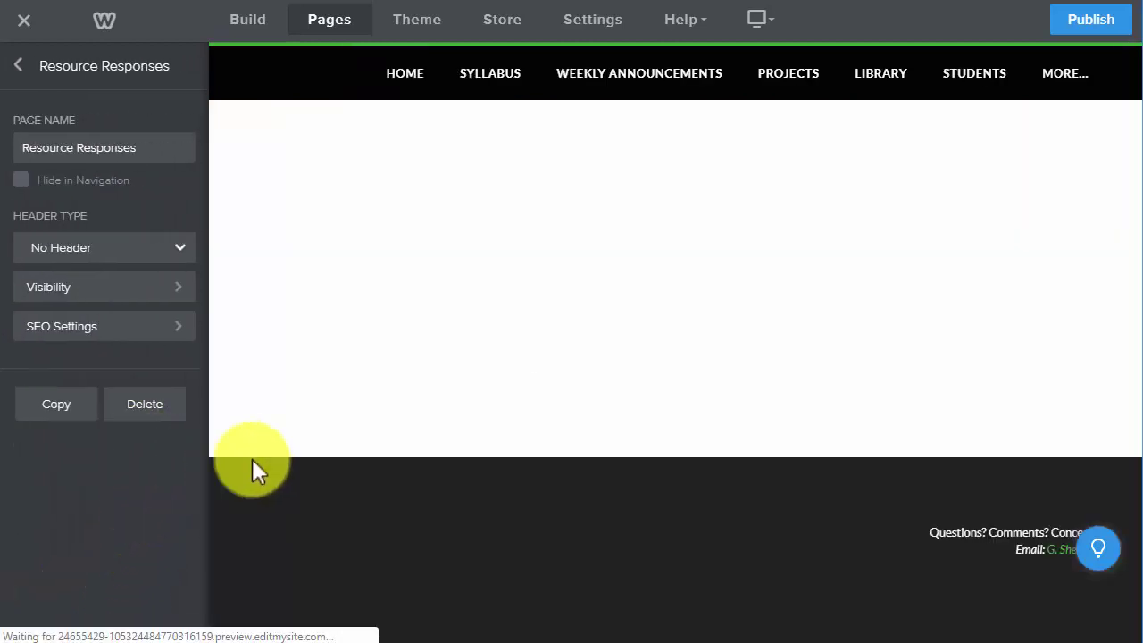